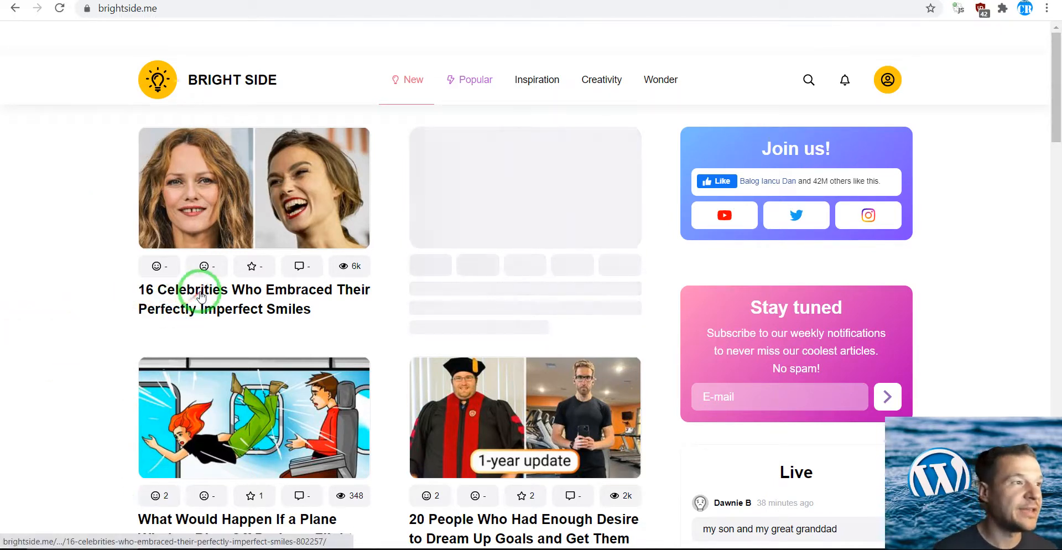
# - Open the Bright Side articles about celebrity smiles and people achieving their goals, returning to the homepage after each
pyautogui.click(201, 297)
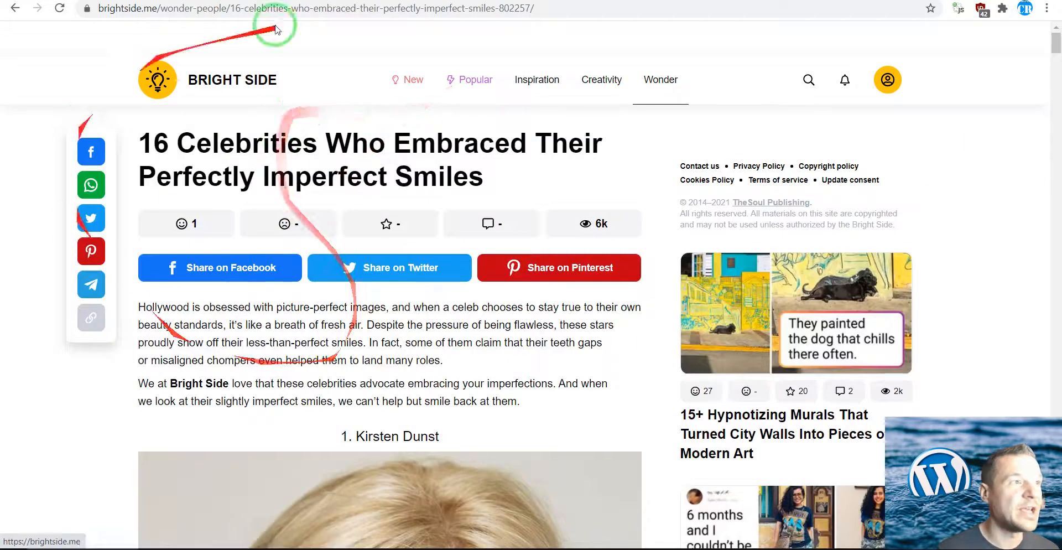
pyautogui.click(15, 8)
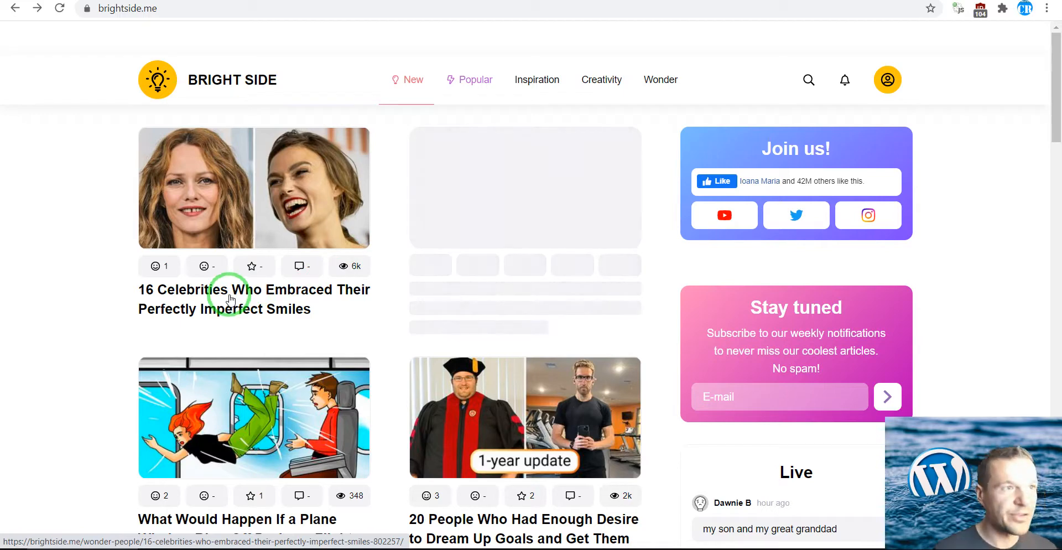
pyautogui.click(231, 299)
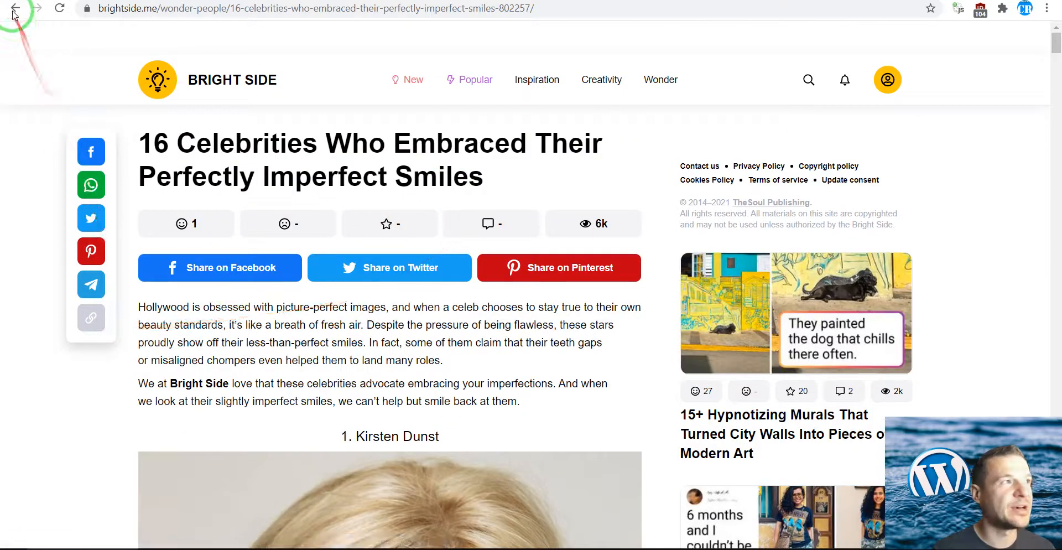
pyautogui.click(14, 13)
pyautogui.scroll(-4, 450, 420)
pyautogui.click(464, 335)
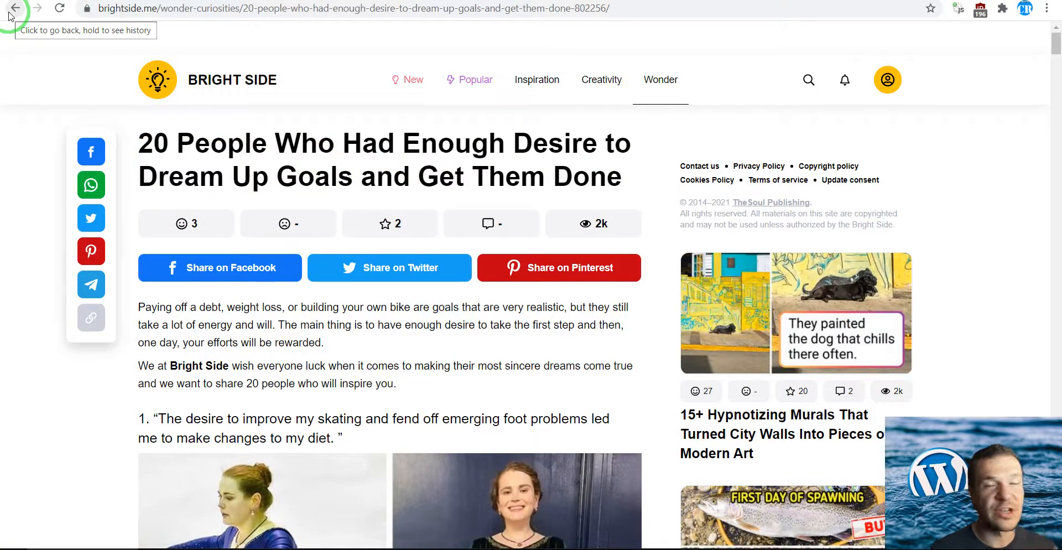
pyautogui.click(9, 13)
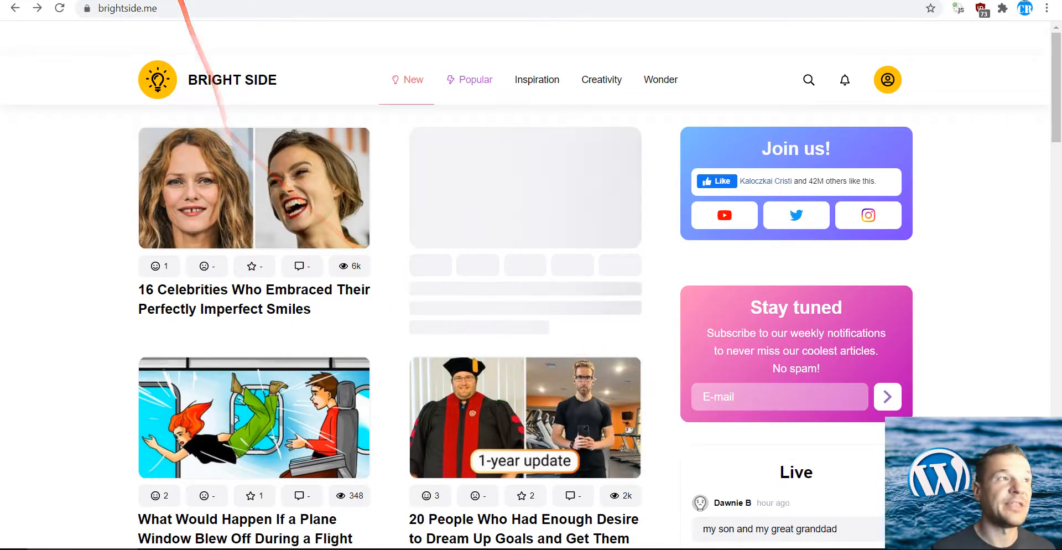
# - Switch to the WordPress site, check the HeadlessBrowserAPI key option in Crawlomatic's main settings, and return to Web Crawl to Posts
pyautogui.click(134, 1)
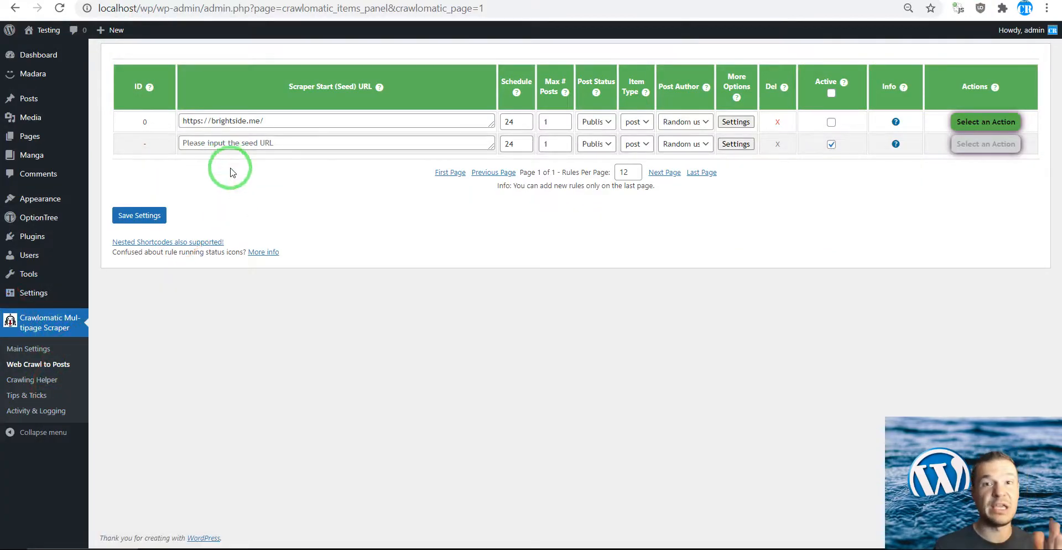
pyautogui.click(559, 1)
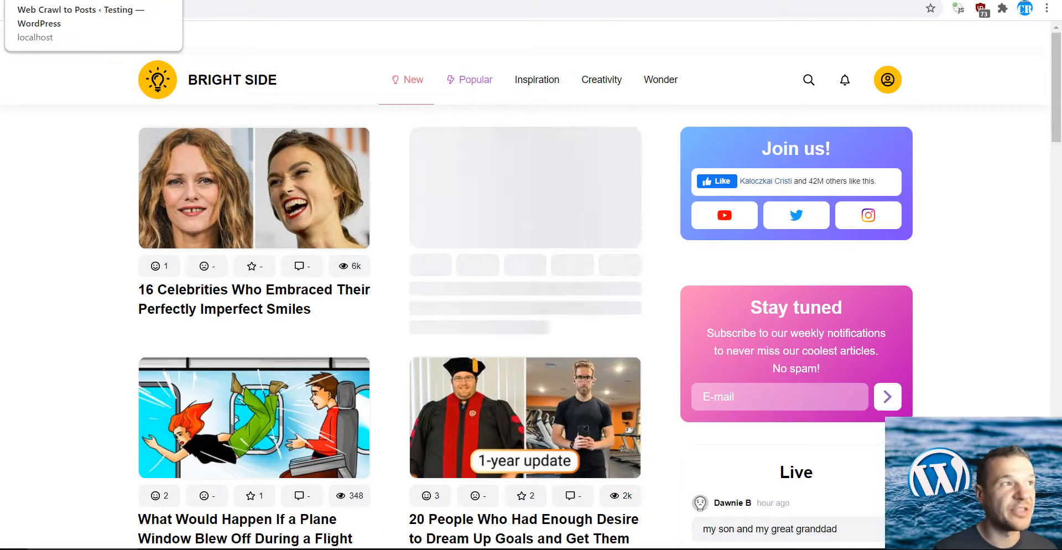
pyautogui.click(83, 2)
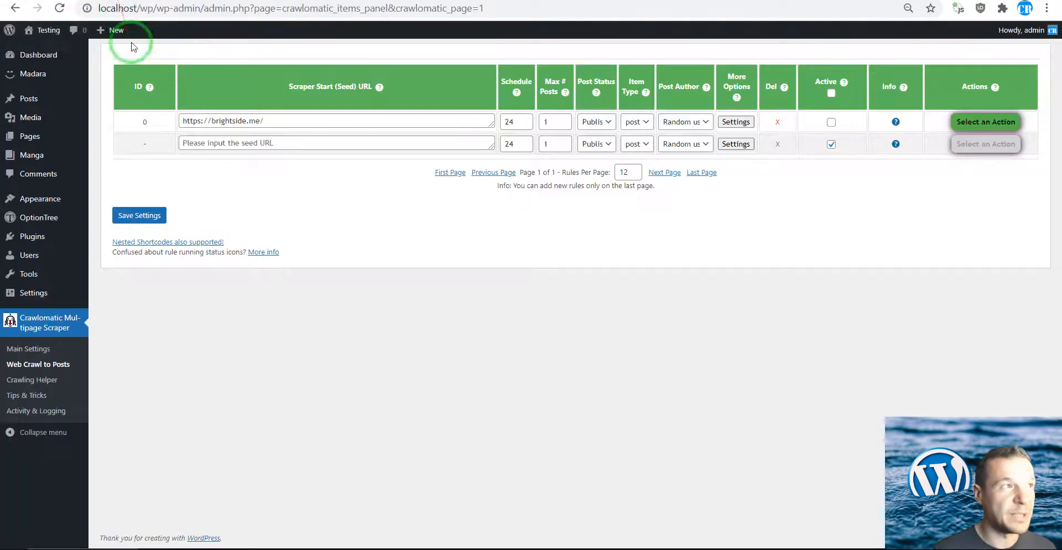
pyautogui.click(42, 351)
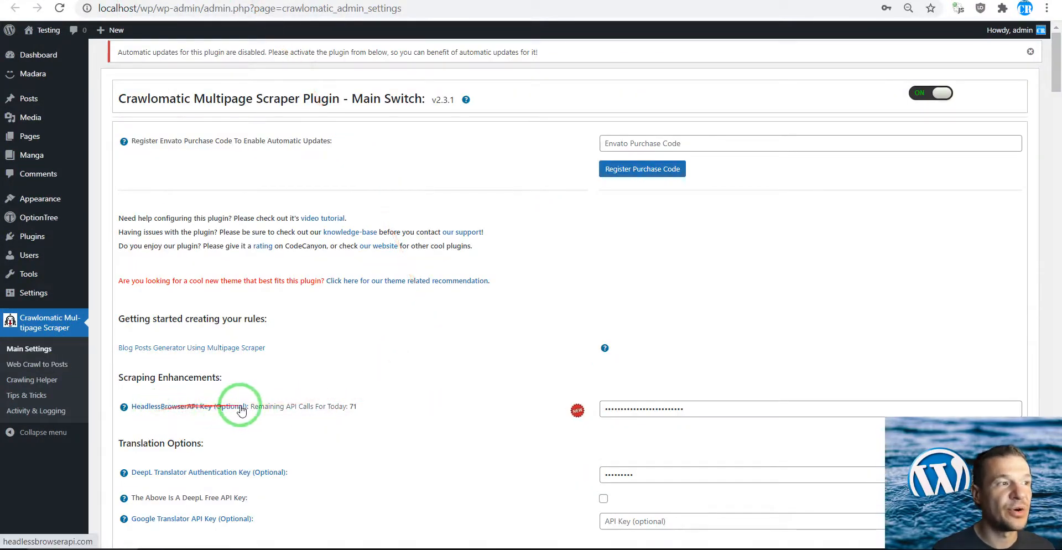
pyautogui.moveTo(648, 412)
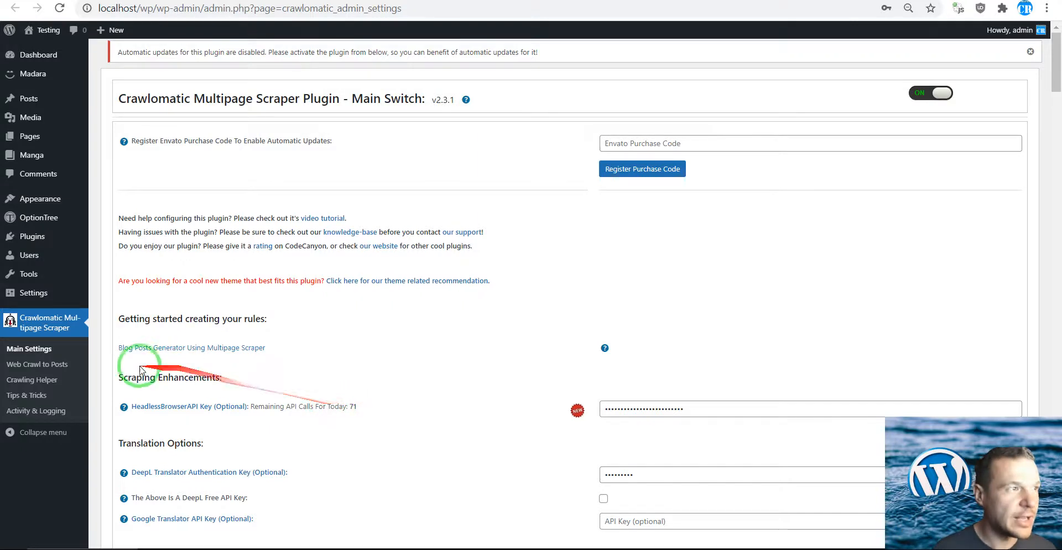
pyautogui.click(38, 364)
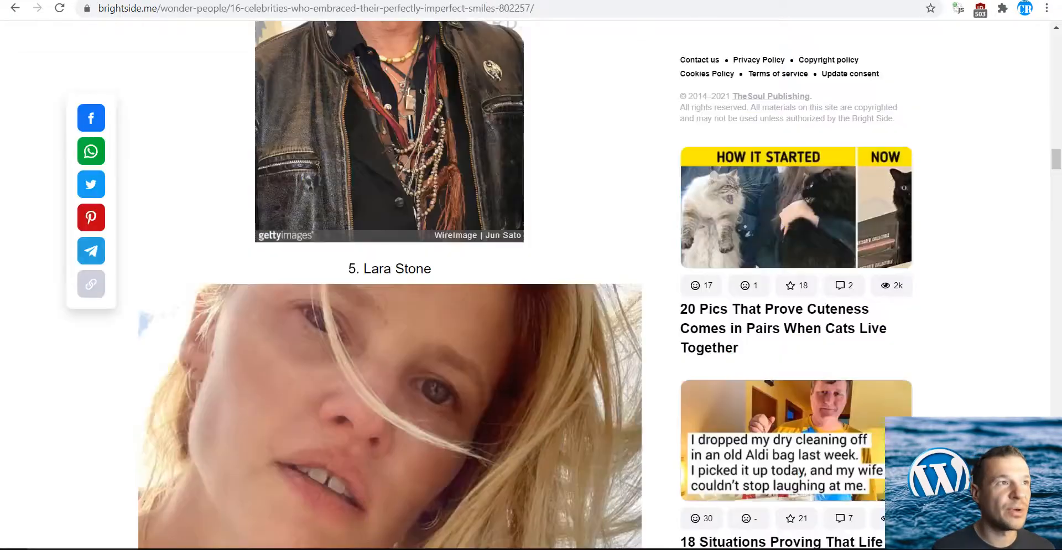
# - Examine the images and introductory text of the Bright Side article "16 Celebrities Who Embraced Their Perfectly Imperfect Smiles"
pyautogui.moveTo(432, 111); pyautogui.dragTo(350, 180)
pyautogui.scroll(-20, 350, 179)
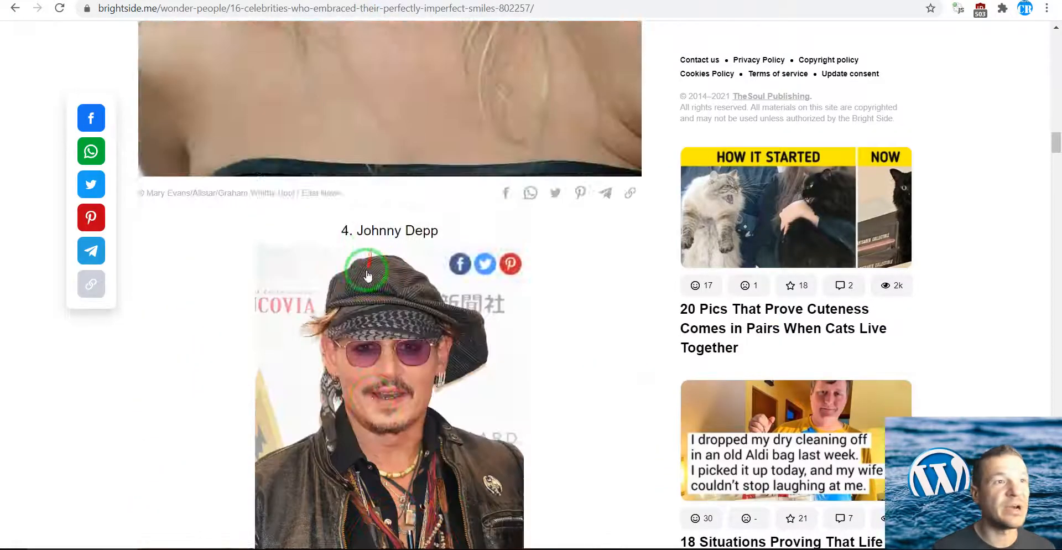
pyautogui.scroll(20, 387, 287)
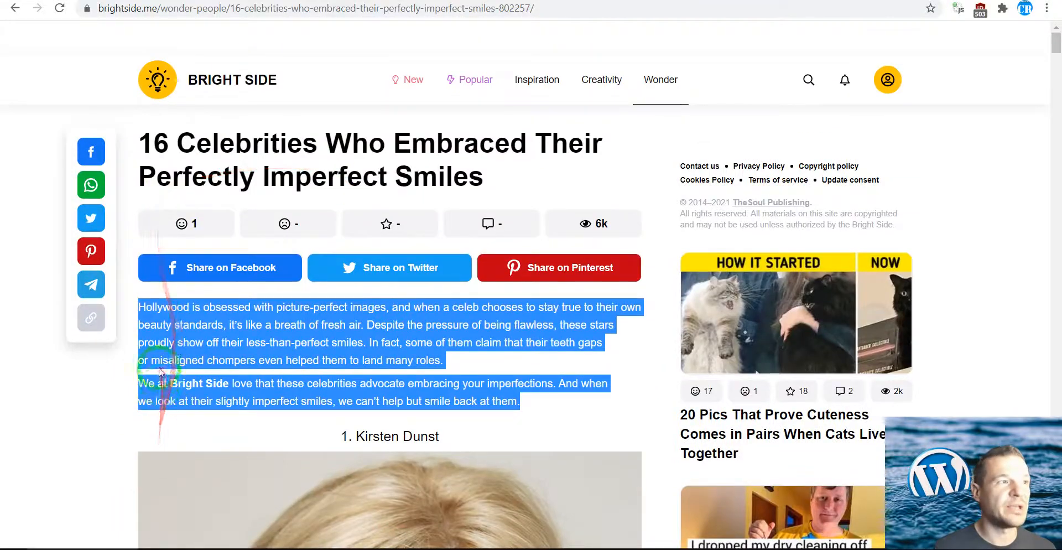
pyautogui.click(160, 362)
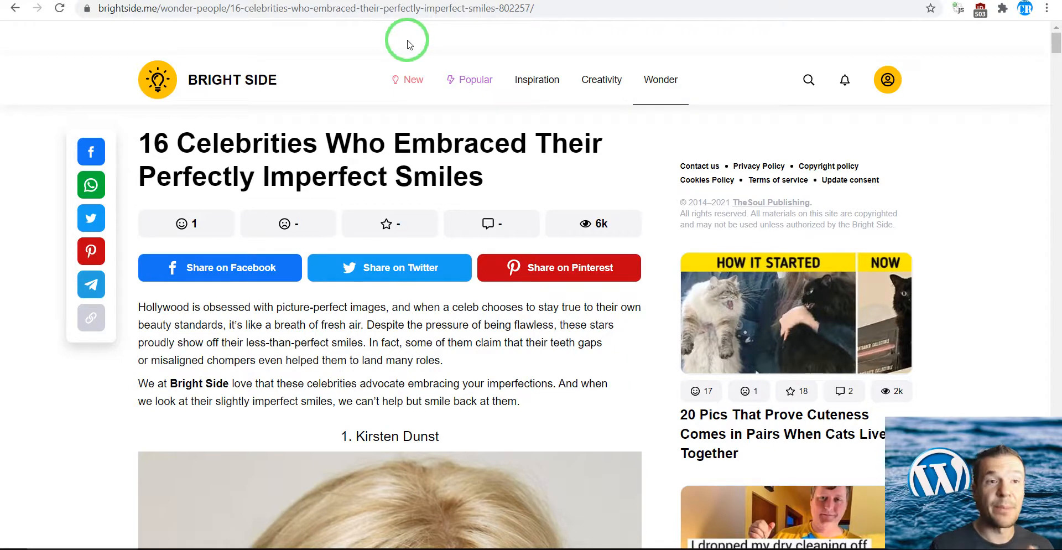
# - Go to the Bright Side homepage and look through its list of articles
pyautogui.click(433, 1)
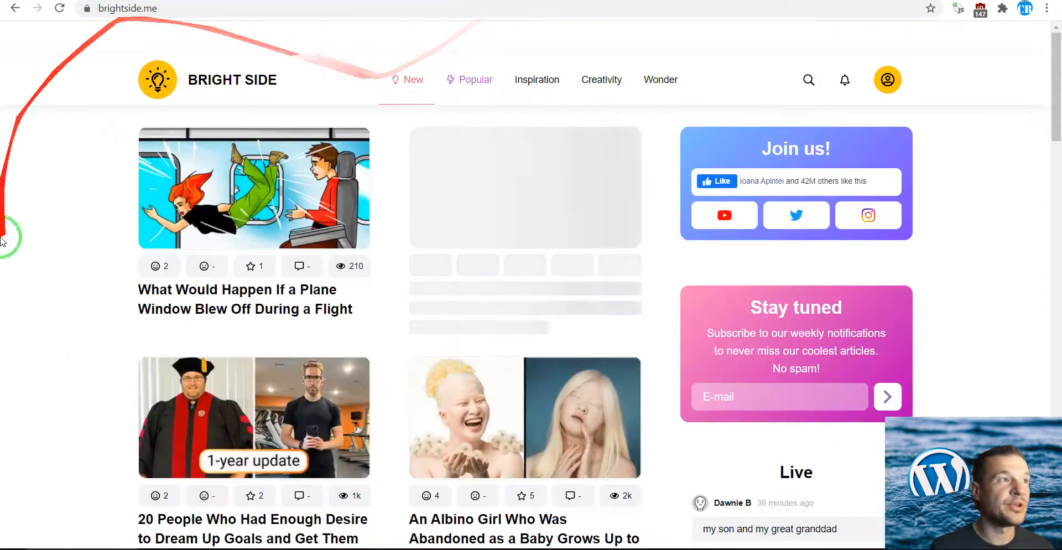
pyautogui.click(75, 302)
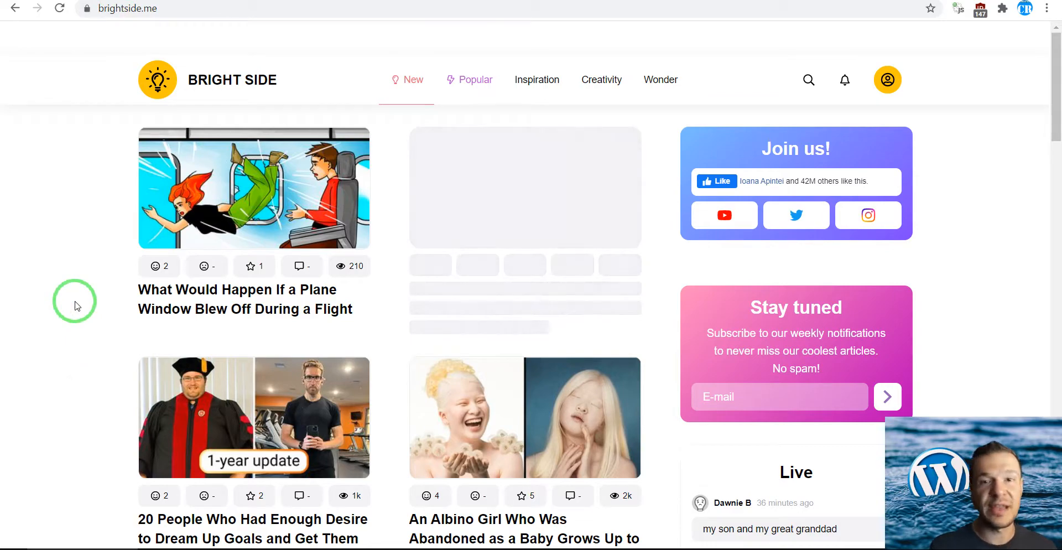
pyautogui.scroll(-8, 569, 438)
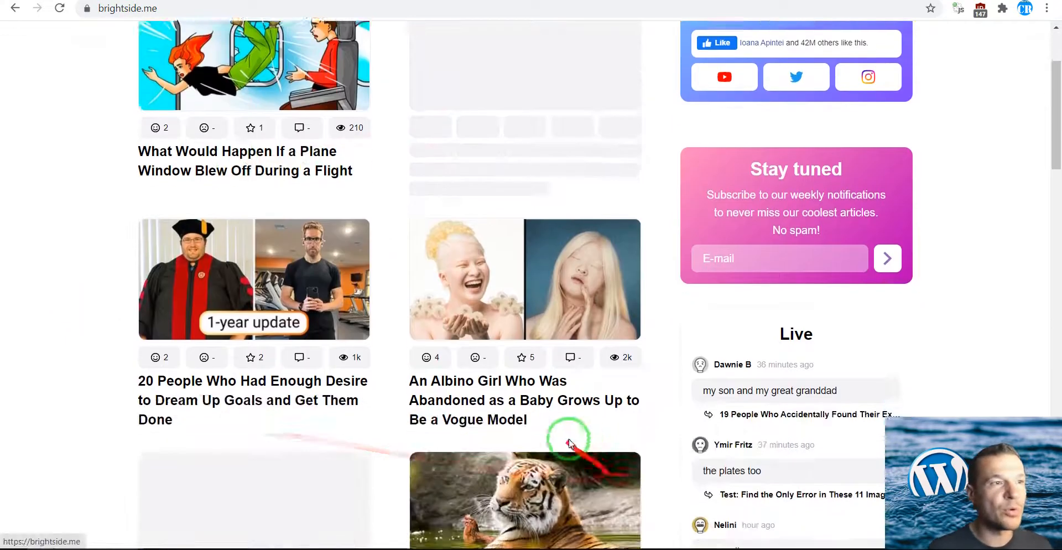
pyautogui.scroll(-2, 346, 395)
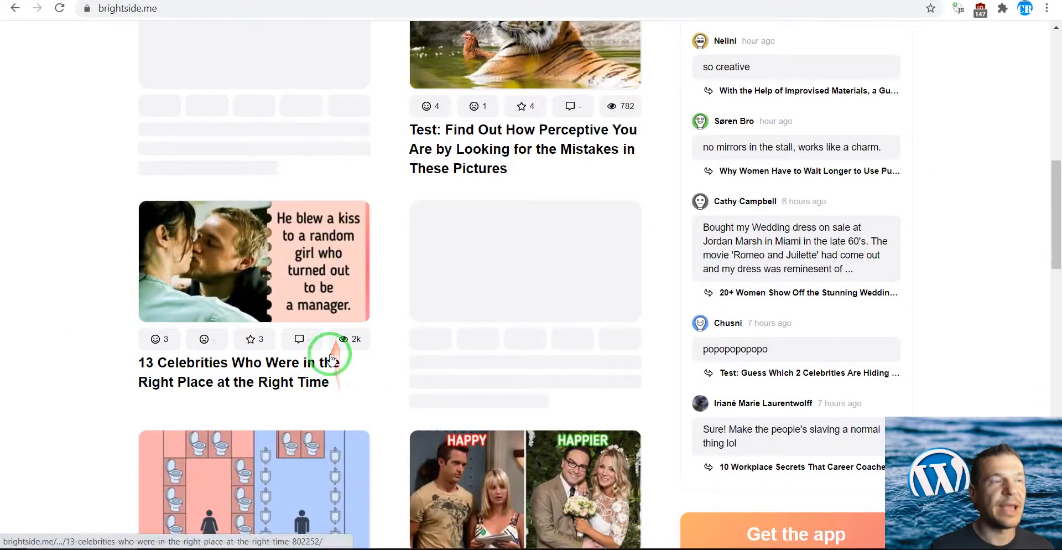
pyautogui.scroll(10, 332, 355)
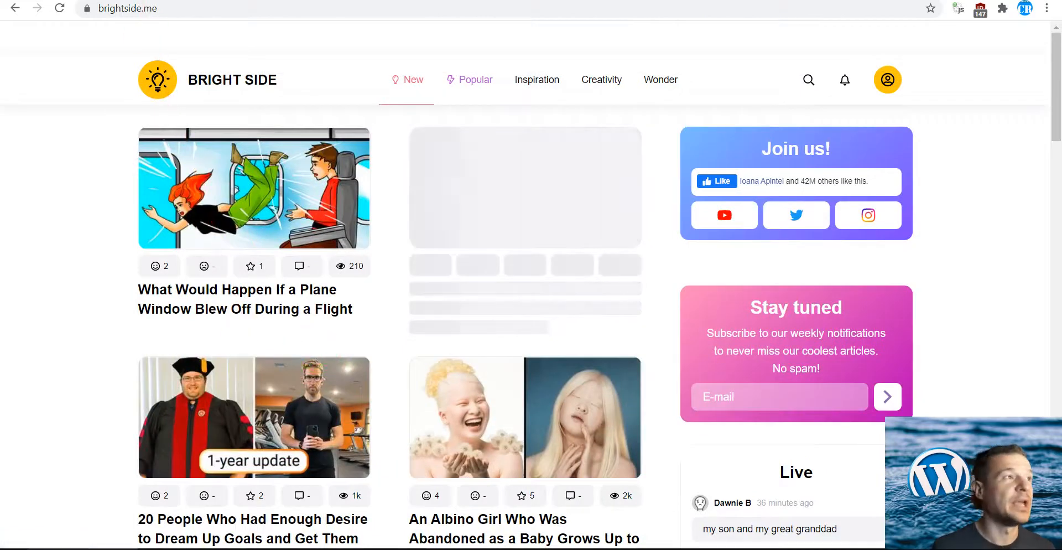
# - Switch to the brightside.txt notes in Notepad++ and review the single and serial scraping settings
pyautogui.click(141, 1)
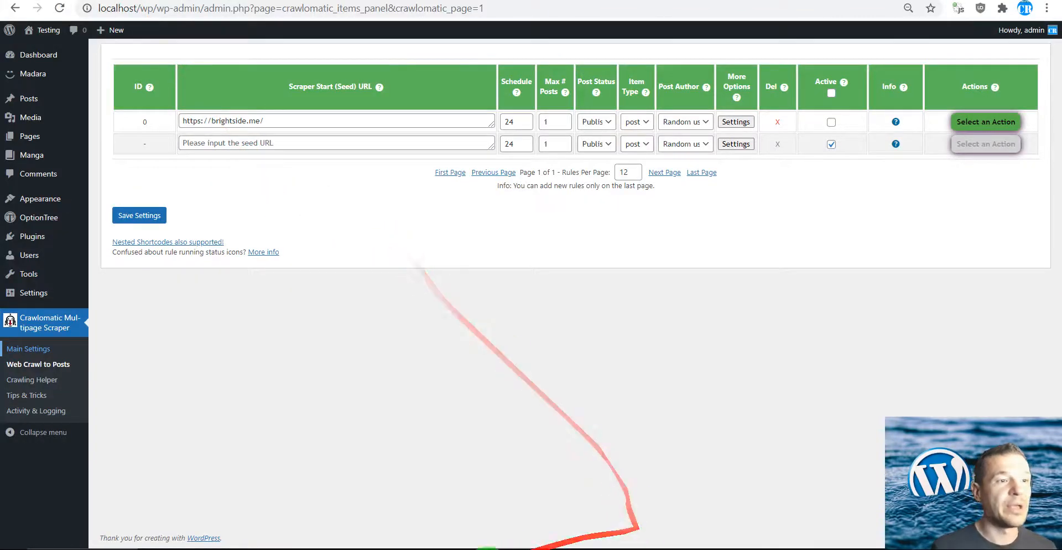
pyautogui.click(428, 547)
pyautogui.click(71, 84)
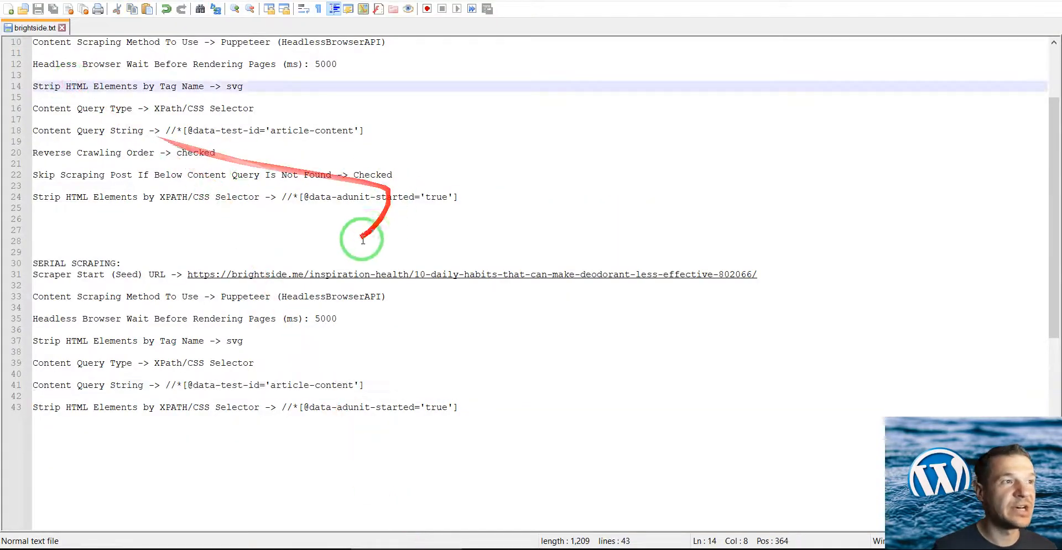
pyautogui.click(325, 232)
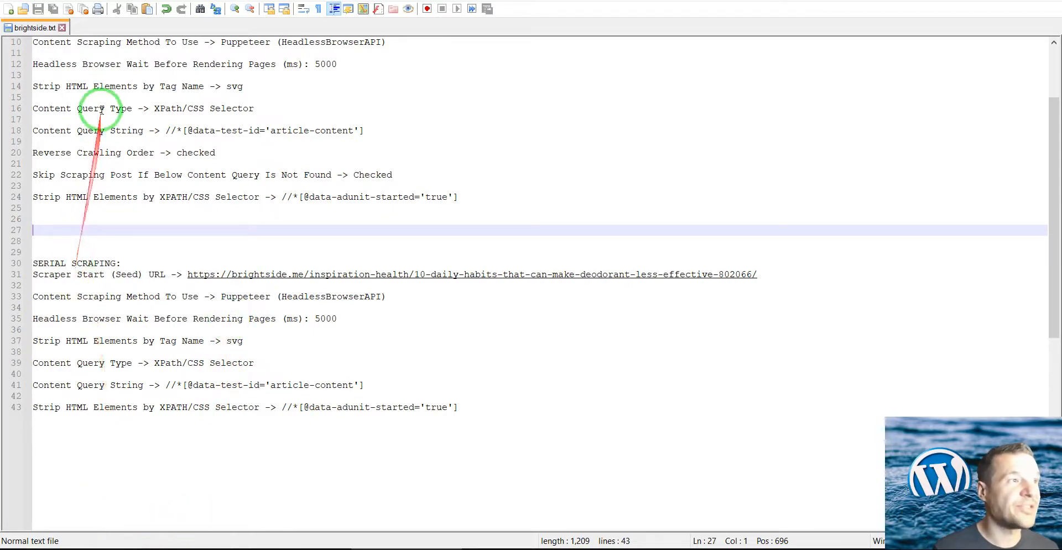
pyautogui.scroll(3, 101, 120)
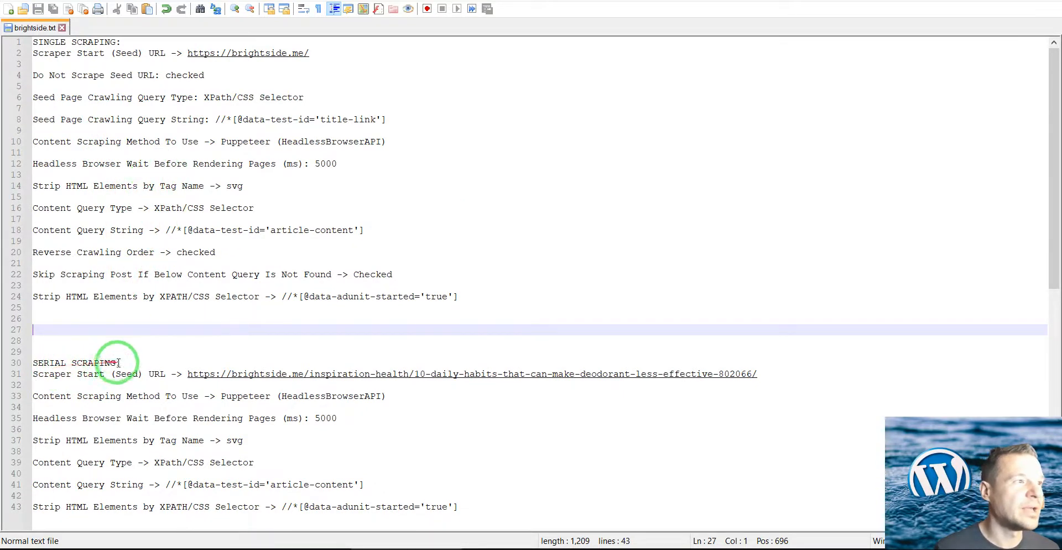
# - Swap the two section headings in the notes so the first reads SERIAL SCRAPING and the second SINGLE SCRAPING
pyautogui.moveTo(119, 362); pyautogui.dragTo(32, 362)
pyautogui.hotkey('ctrl', 'c')
pyautogui.press('BackSpace')
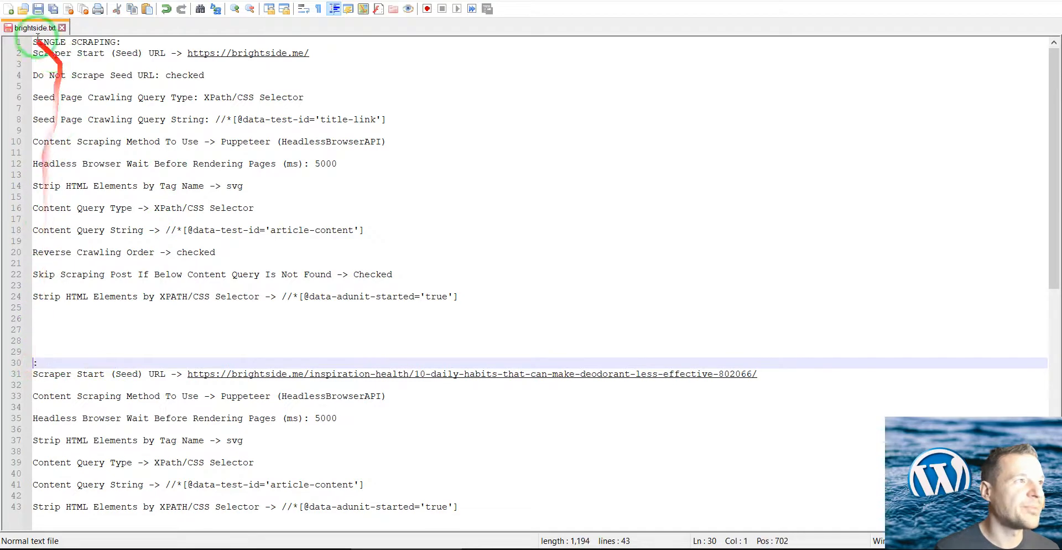
pyautogui.click(34, 43)
pyautogui.hotkey('ctrl', 'v')
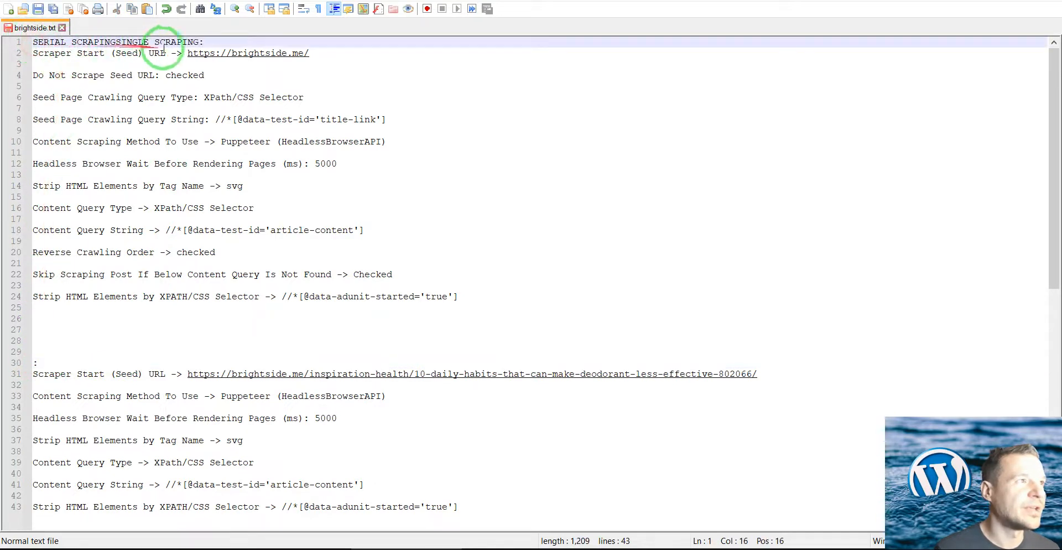
pyautogui.moveTo(197, 43); pyautogui.dragTo(200, 42)
pyautogui.hotkey('ctrl', 'x')
pyautogui.click(33, 362)
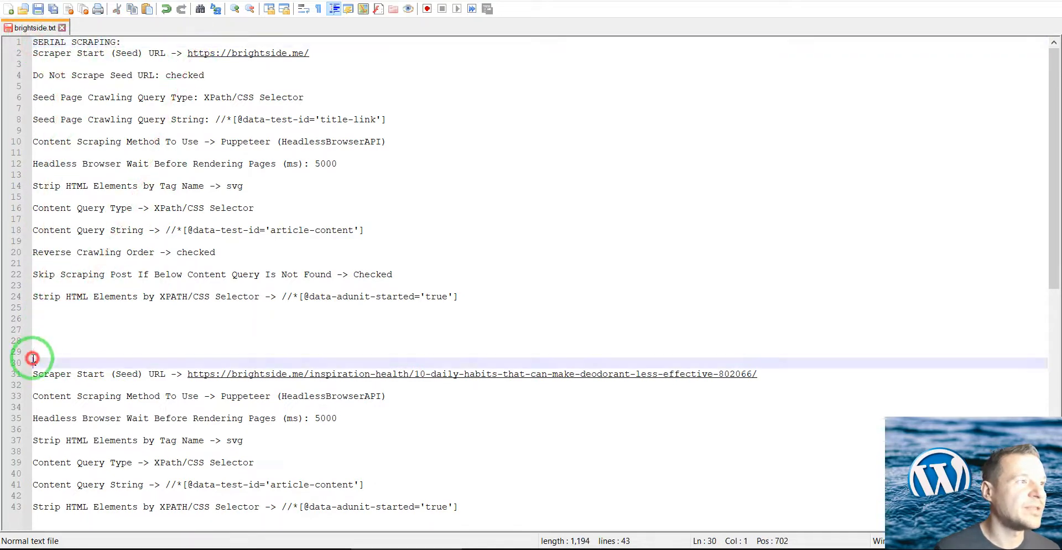
pyautogui.hotkey('ctrl', 'v')
pyautogui.scroll(-1, 70, 387)
pyautogui.scroll(1, 75, 381)
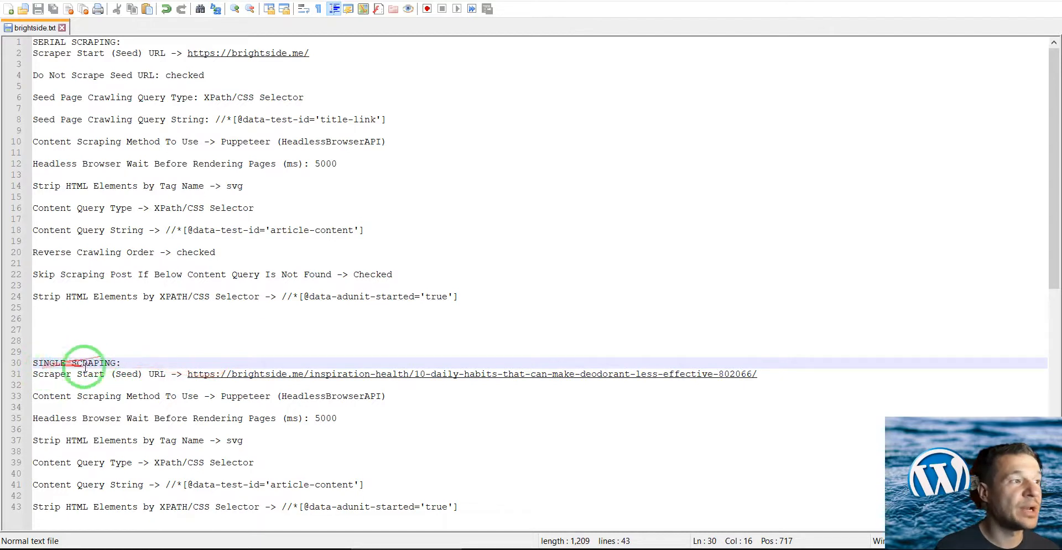
# - Copy the deodorant article URL from the notes into a new Crawlomatic rule as its seed URL and save the rules
pyautogui.moveTo(757, 374); pyautogui.dragTo(193, 375)
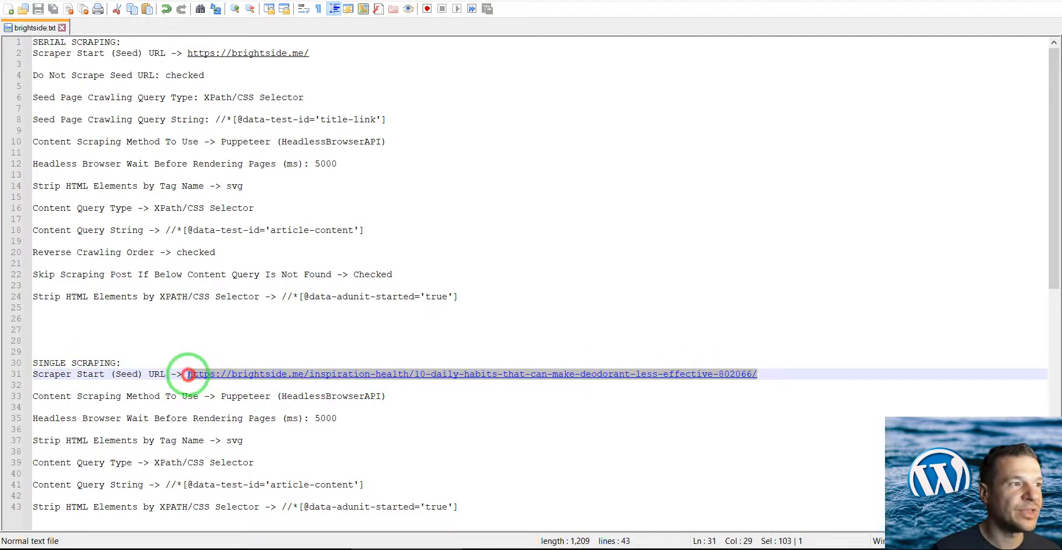
pyautogui.click(98, 547)
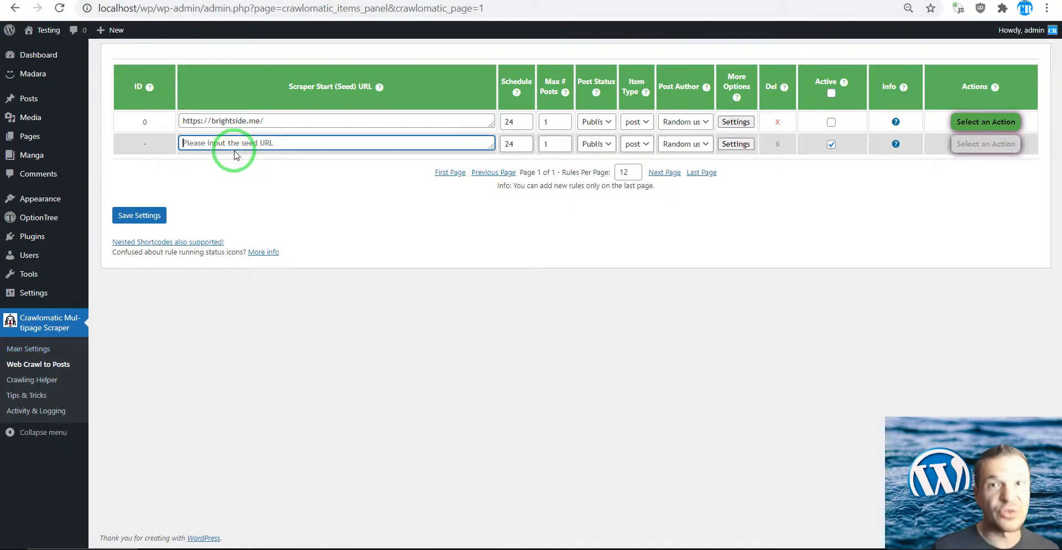
pyautogui.hotkey('ctrl', 'v')
pyautogui.moveTo(490, 146); pyautogui.dragTo(490, 179)
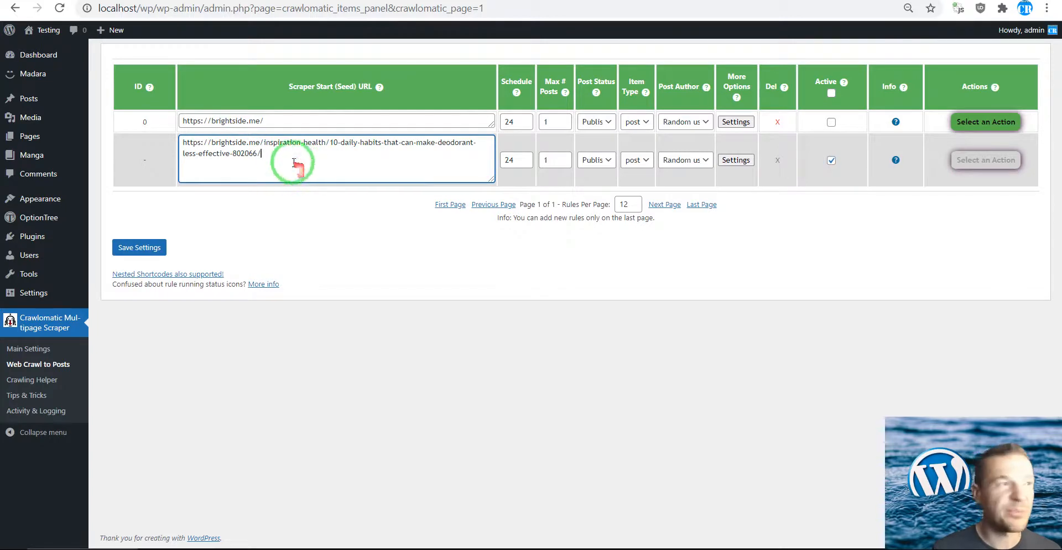
pyautogui.click(135, 253)
# - Run the new rule for the deodorant article and accept the confirmation
pyautogui.click(984, 143)
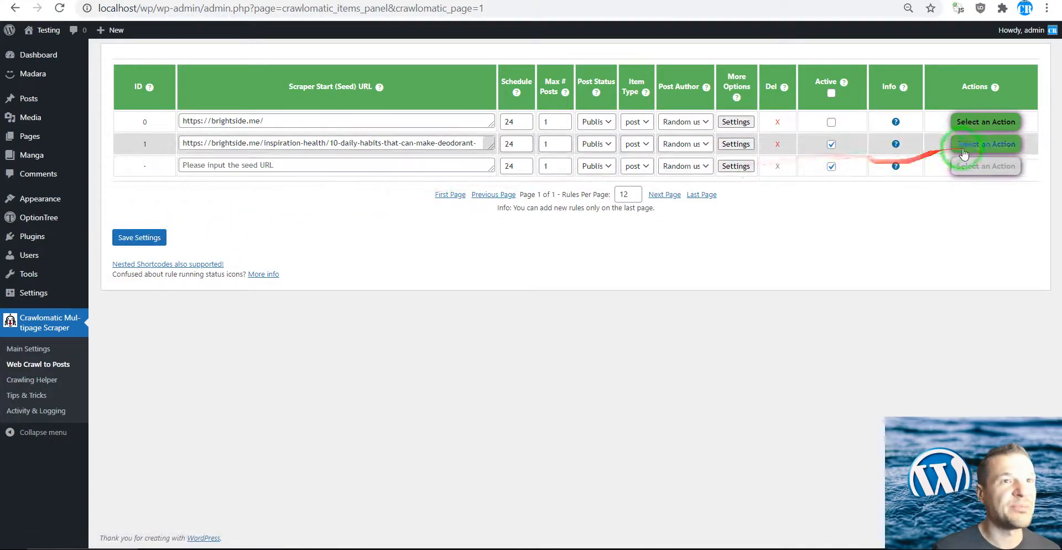
pyautogui.click(970, 167)
pyautogui.press('Return')
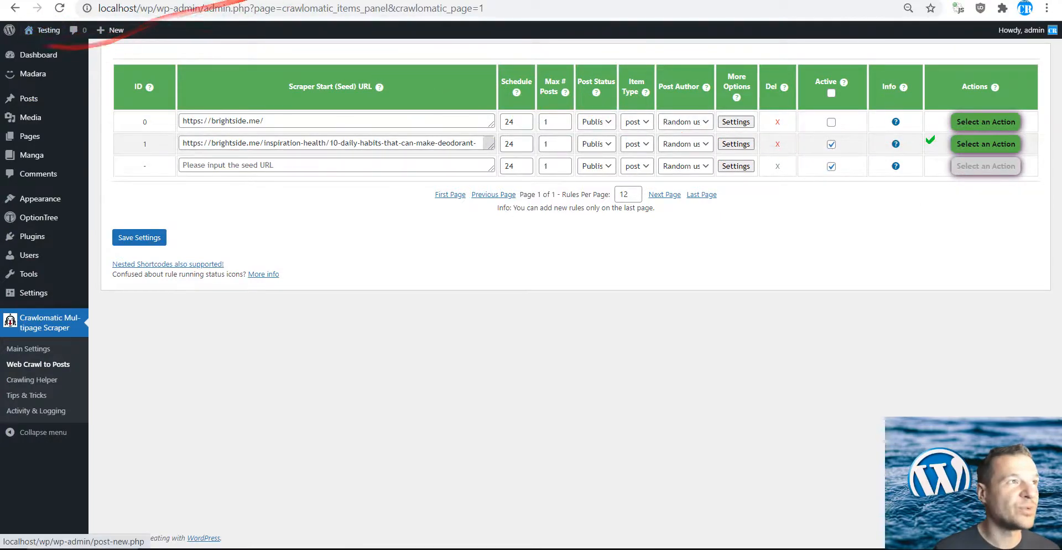
# - Open the Testing site's front page and read through the imported post "10 Daily Habits That Can Make Deodorant Less Effective"
pyautogui.click(47, 30)
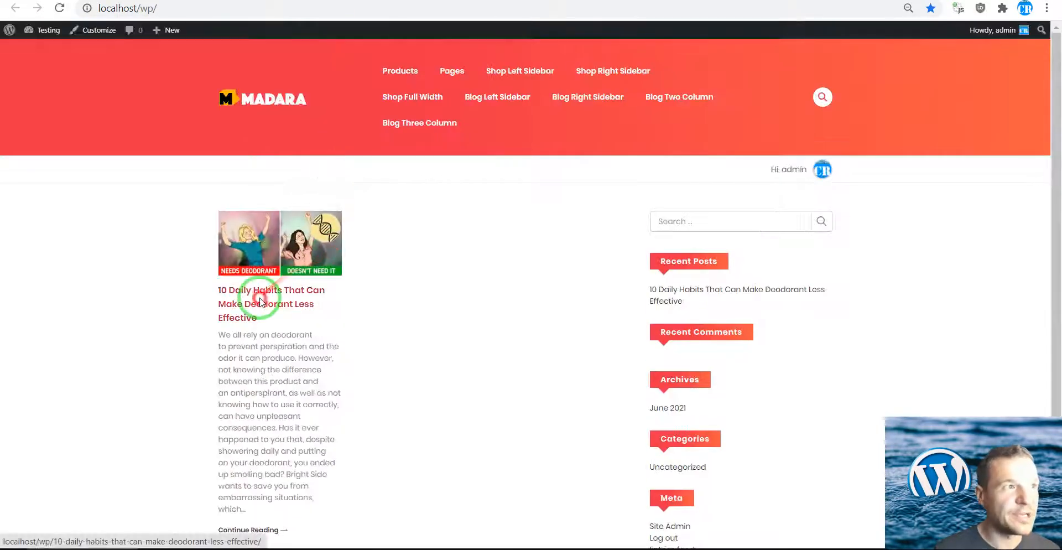
pyautogui.click(251, 302)
pyautogui.scroll(-5, 252, 300)
pyautogui.scroll(-20, 251, 300)
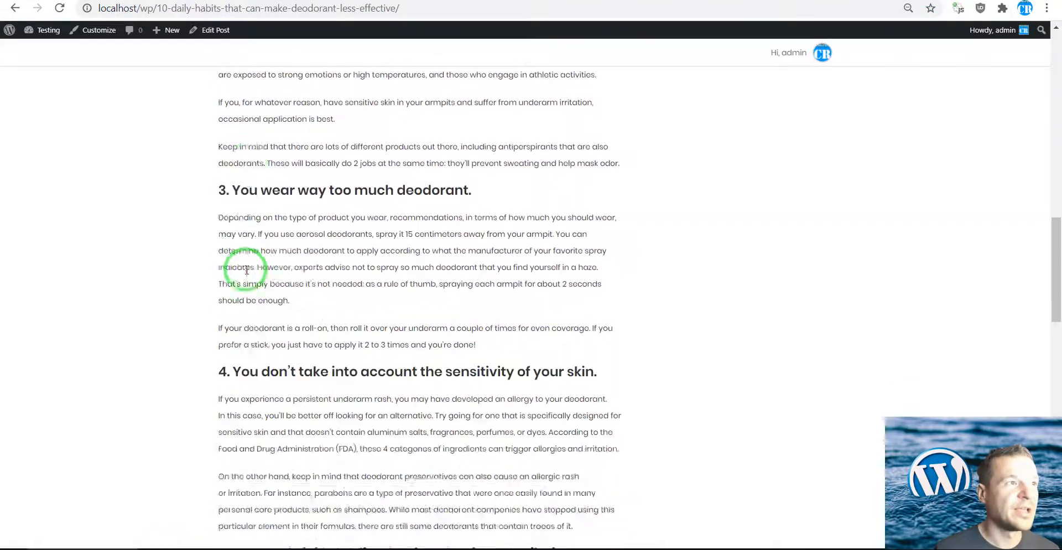
pyautogui.scroll(-6, 261, 274)
pyautogui.scroll(20, 261, 273)
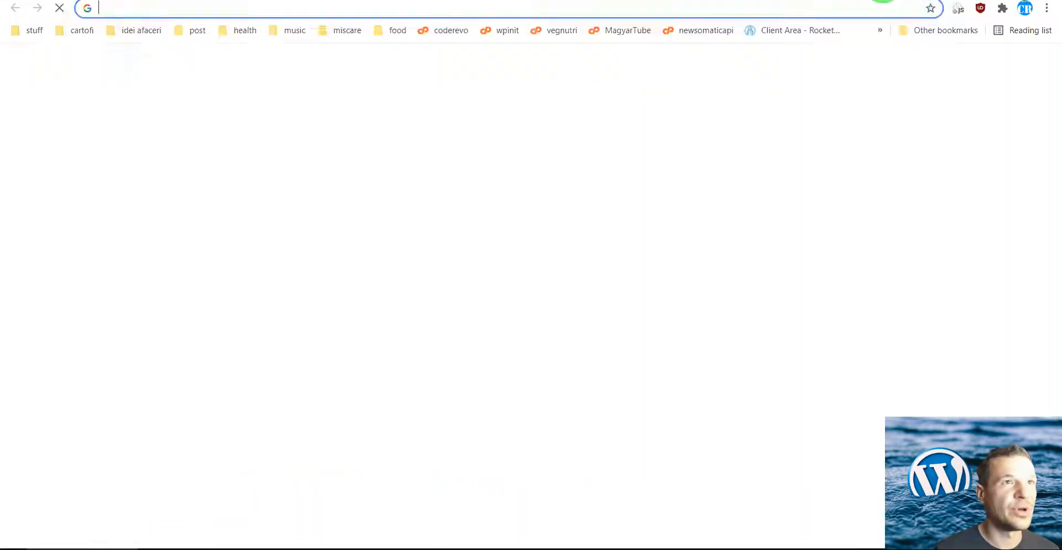
# - Compare the original Bright Side deodorant article with the imported post, checking the images and sections down to the end
pyautogui.scroll(-20, 530, 262)
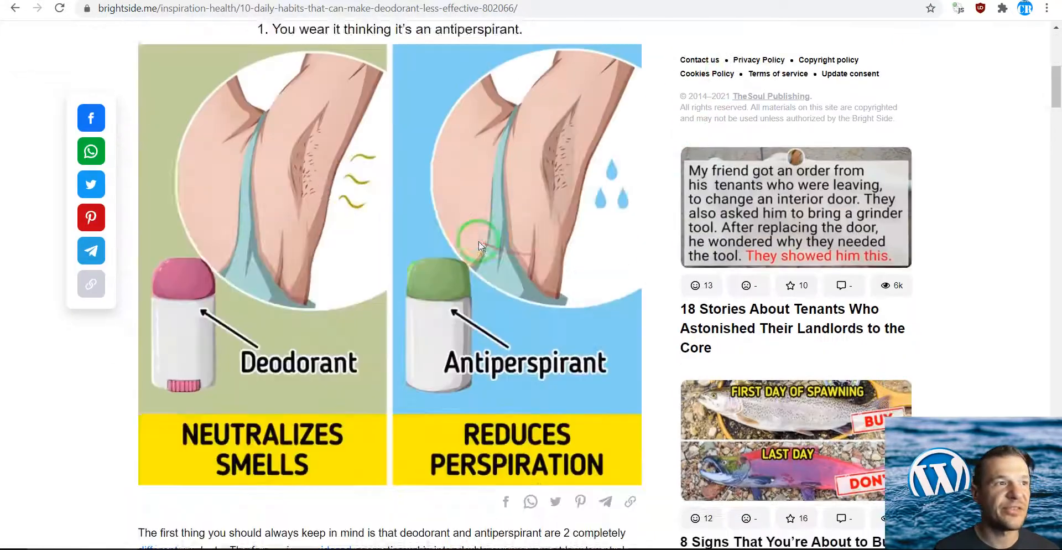
pyautogui.scroll(-19, 494, 206)
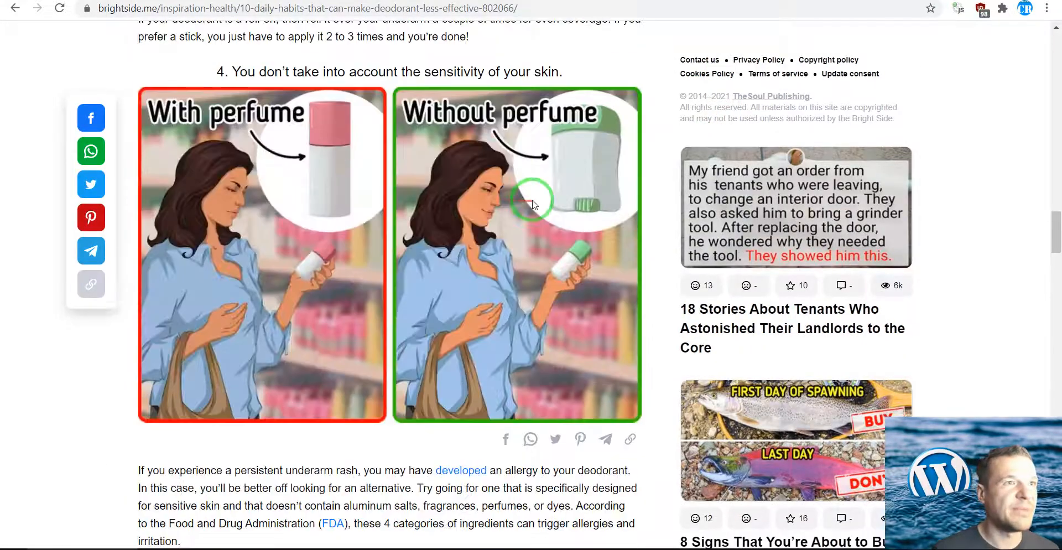
pyautogui.scroll(8, 519, 215)
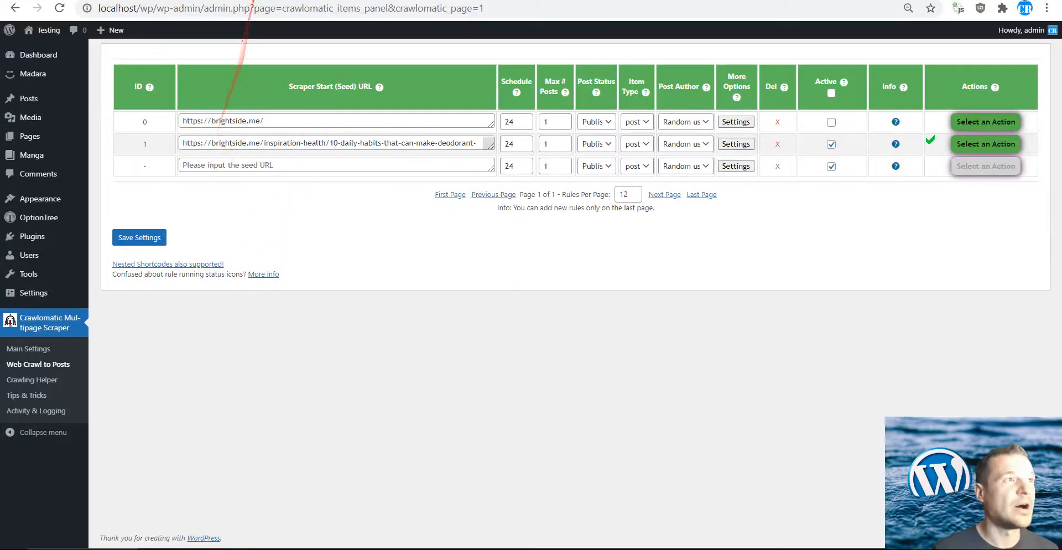
pyautogui.click(307, 1)
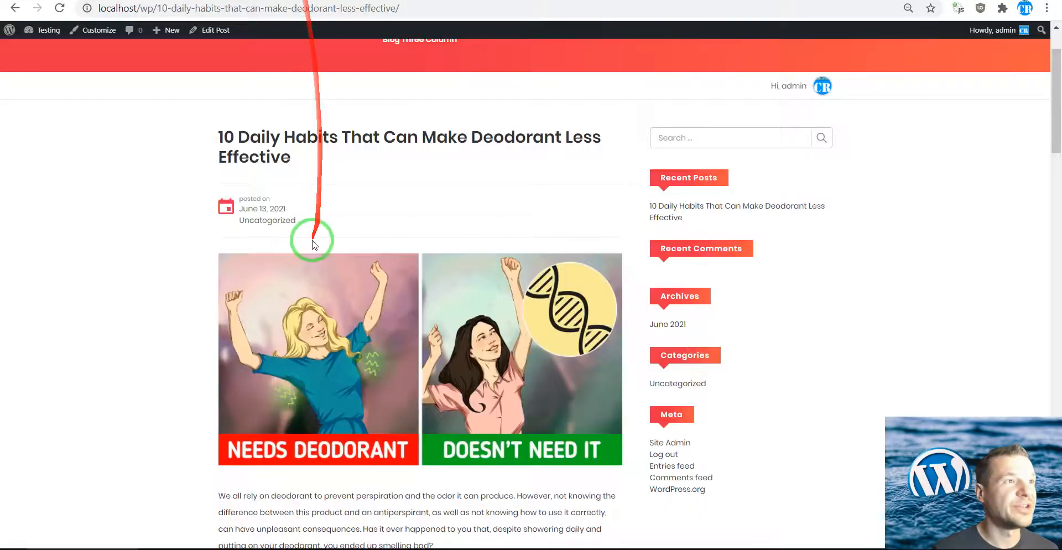
pyautogui.scroll(-12, 315, 287)
pyautogui.scroll(12, 347, 334)
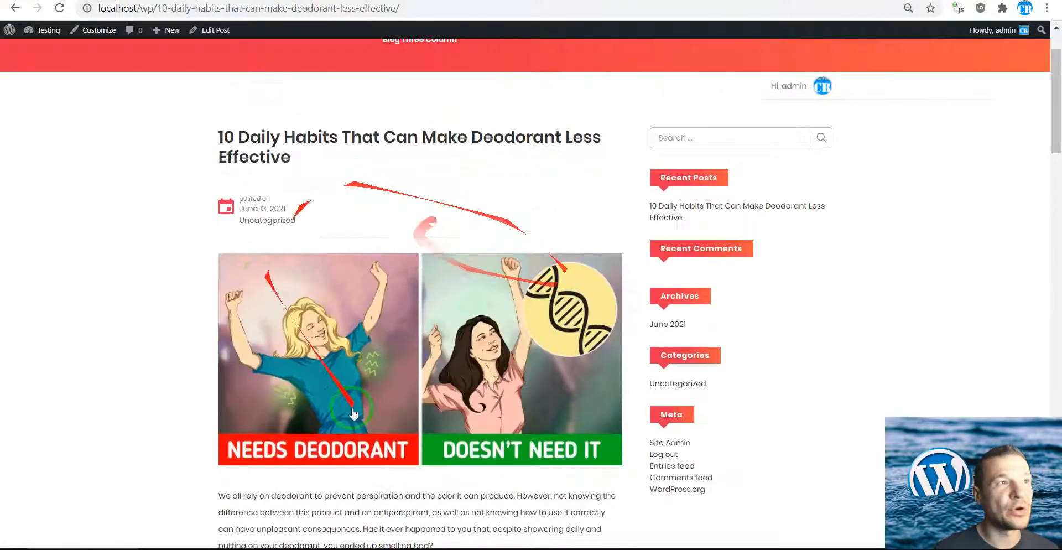
pyautogui.scroll(-20, 365, 359)
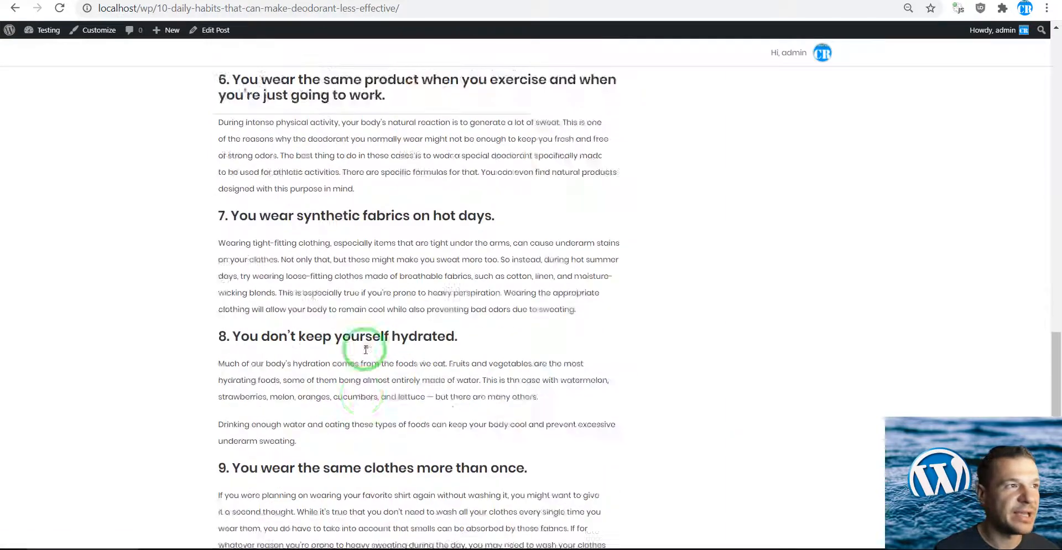
pyautogui.scroll(-5, 364, 347)
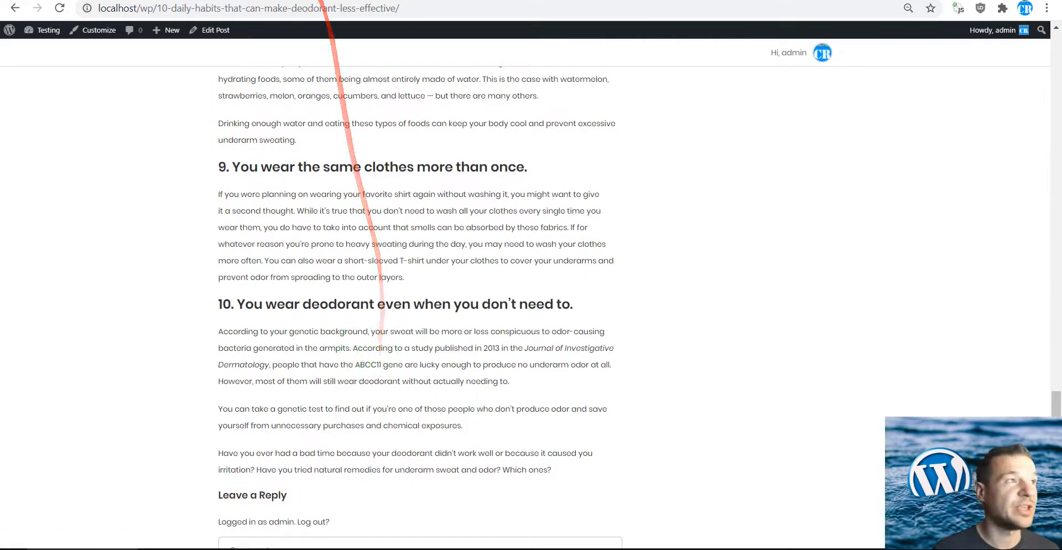
# - Inspect the opening paragraph's HTML on the original Bright Side article and examine the container element that wraps the article content
pyautogui.click(97, 2)
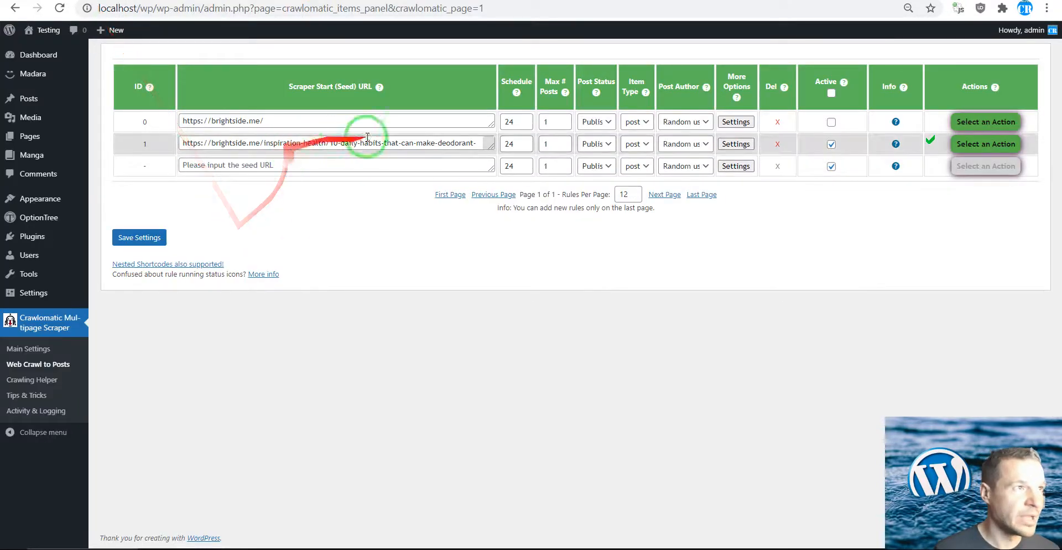
pyautogui.click(781, 1)
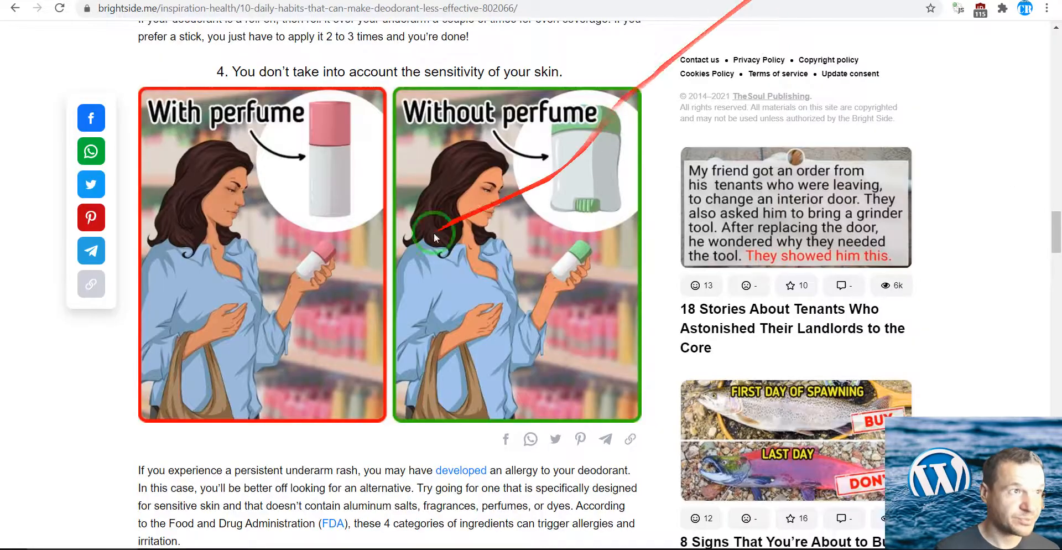
pyautogui.scroll(20, 270, 363)
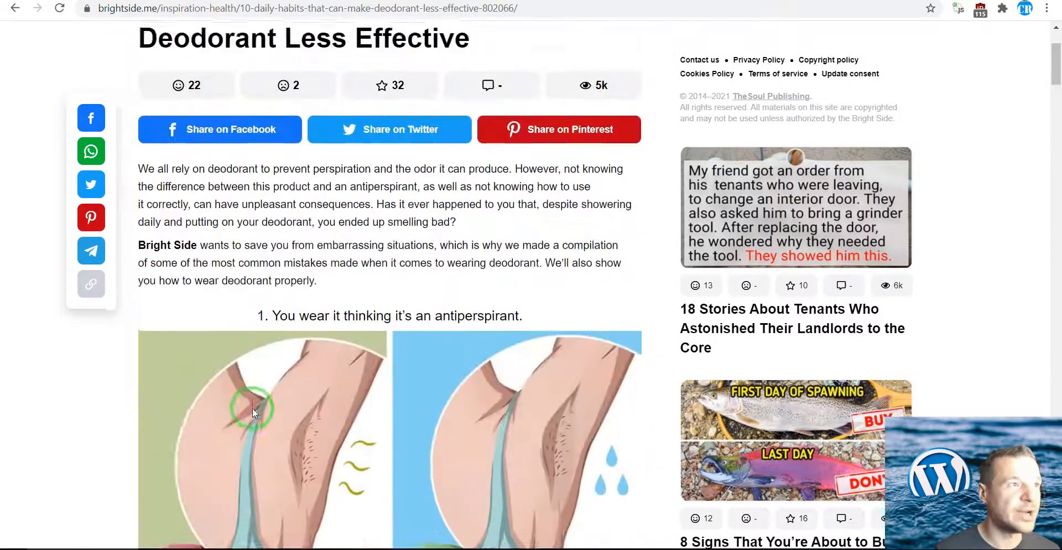
pyautogui.scroll(3, 254, 412)
pyautogui.rightClick(212, 332)
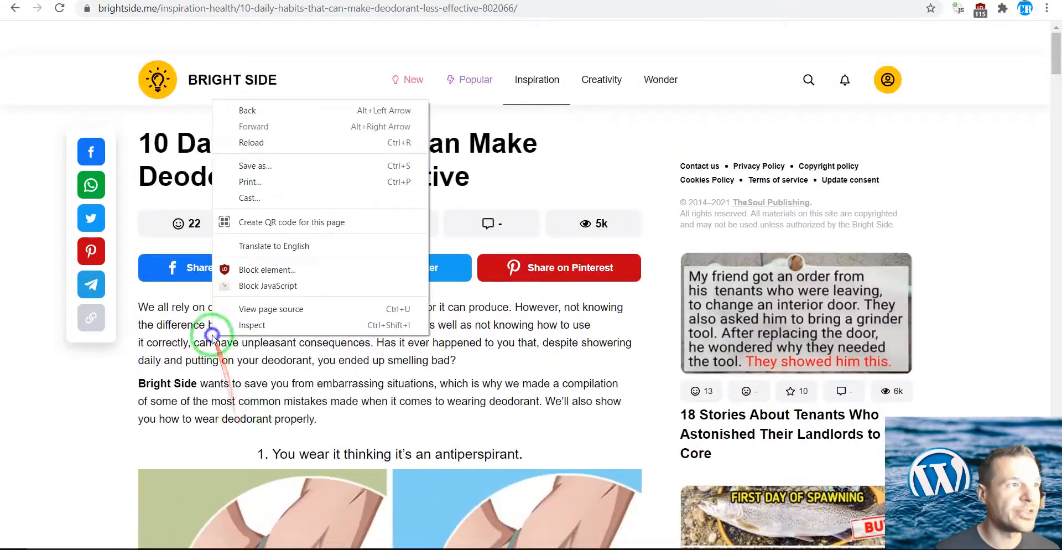
pyautogui.click(252, 326)
pyautogui.scroll(-2, 204, 241)
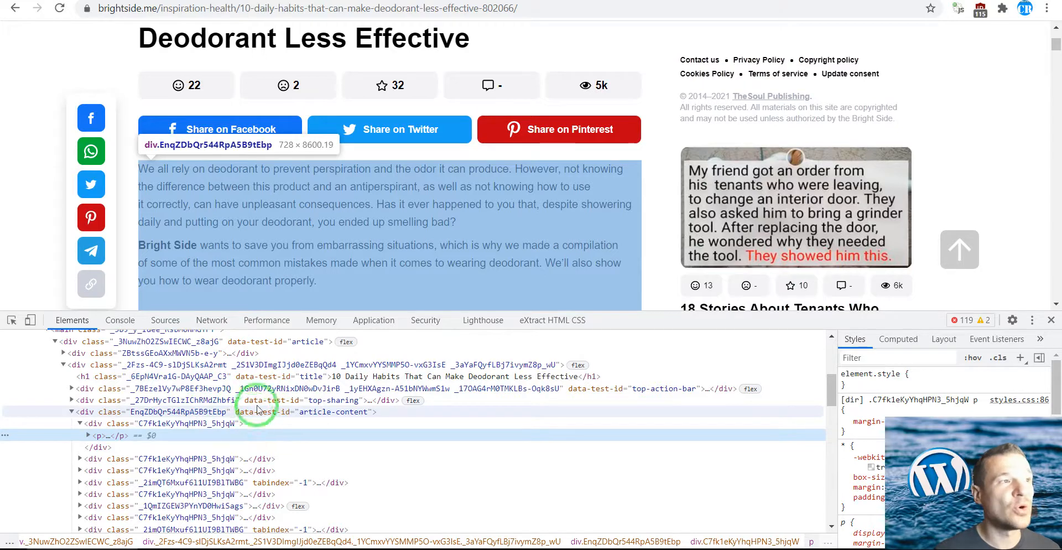
pyautogui.scroll(-4, 277, 204)
pyautogui.scroll(-6, 278, 282)
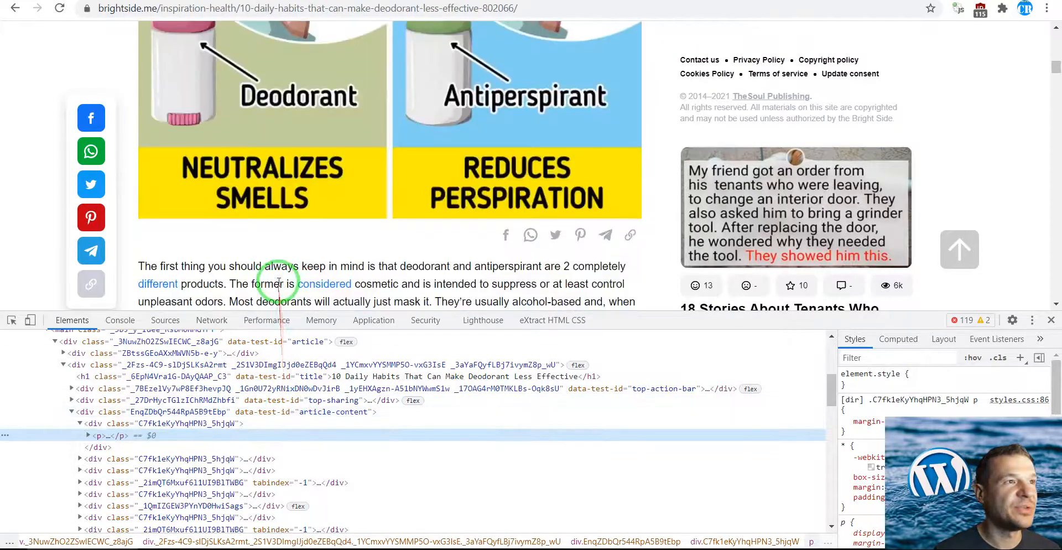
pyautogui.scroll(-1, 278, 282)
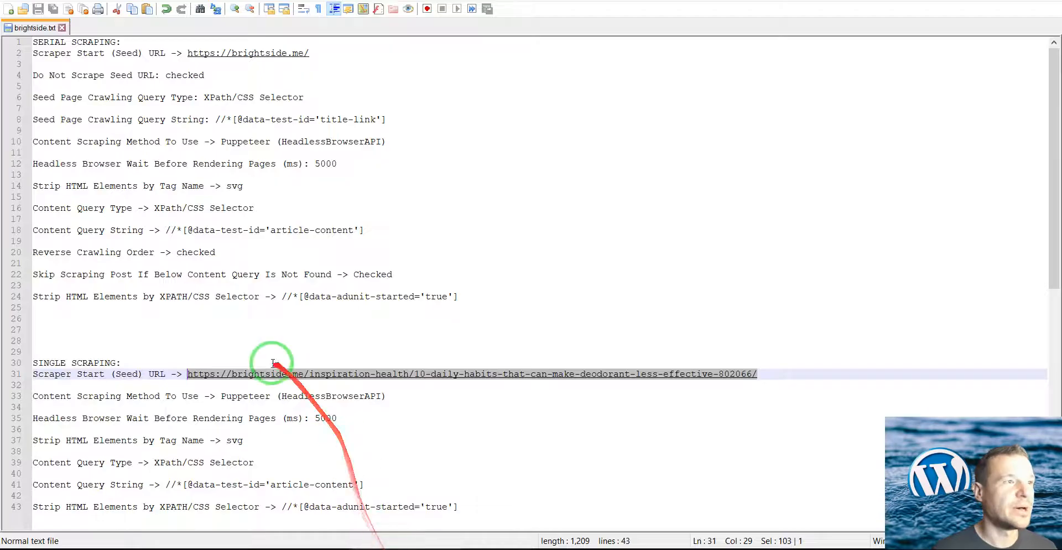
# - Locate Content Query Type in the deodorant rule's advanced settings using its name from the SINGLE SCRAPING notes, and set it to XPath/CSS Selector
pyautogui.click(249, 429)
pyautogui.scroll(-3, 248, 426)
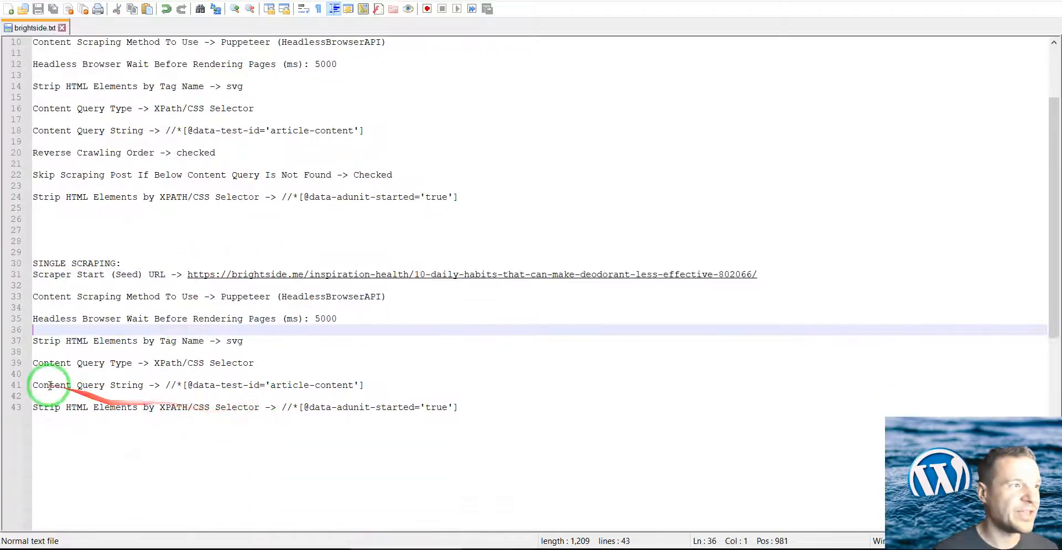
pyautogui.moveTo(36, 385); pyautogui.dragTo(81, 385)
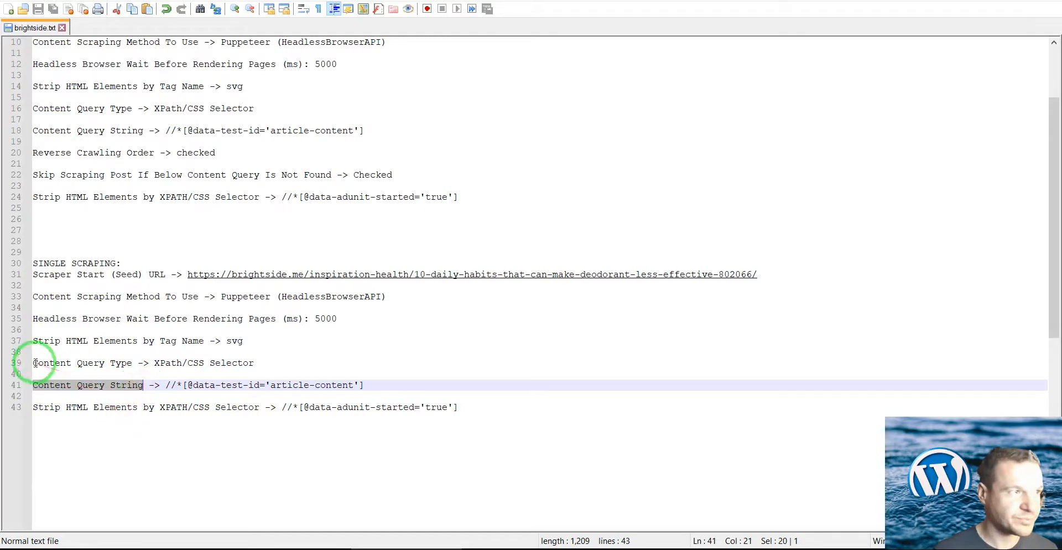
pyautogui.moveTo(34, 362); pyautogui.dragTo(115, 362)
pyautogui.click(132, 547)
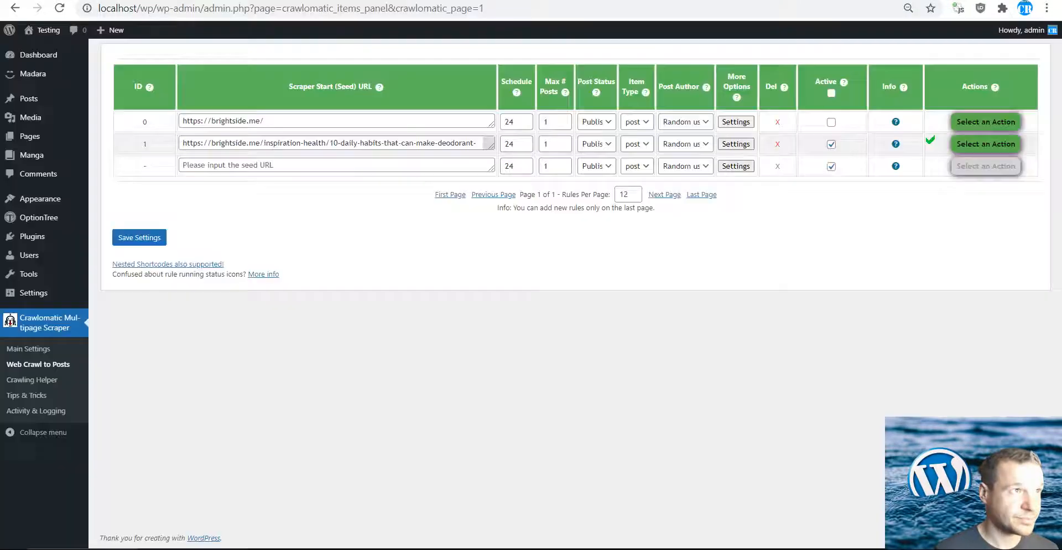
pyautogui.click(738, 146)
pyautogui.hotkey('ctrl', 'f')
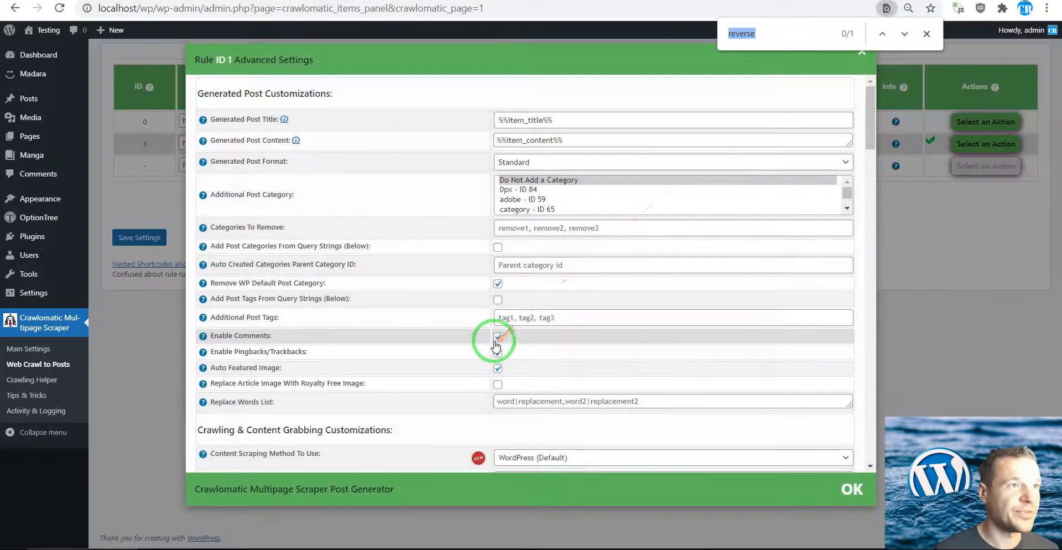
pyautogui.write('Content Query Type -> XPath/CSS Selector')
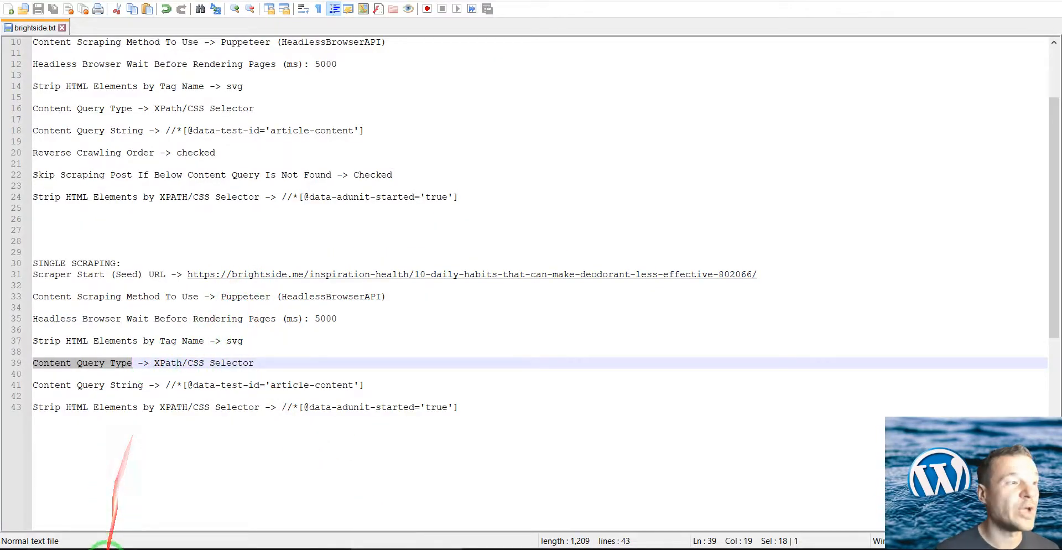
pyautogui.click(108, 546)
pyautogui.click(528, 274)
pyautogui.click(515, 342)
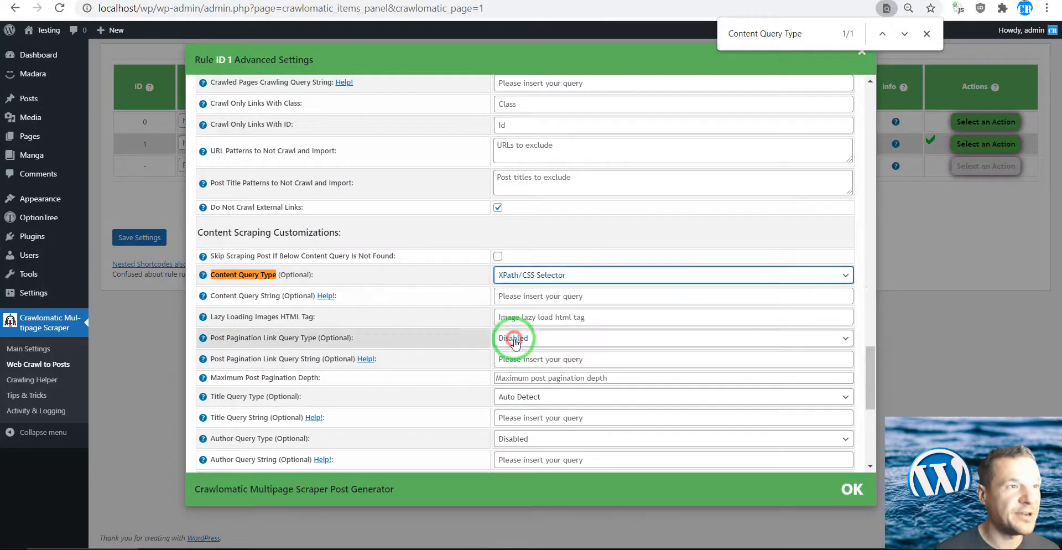
pyautogui.click(399, 546)
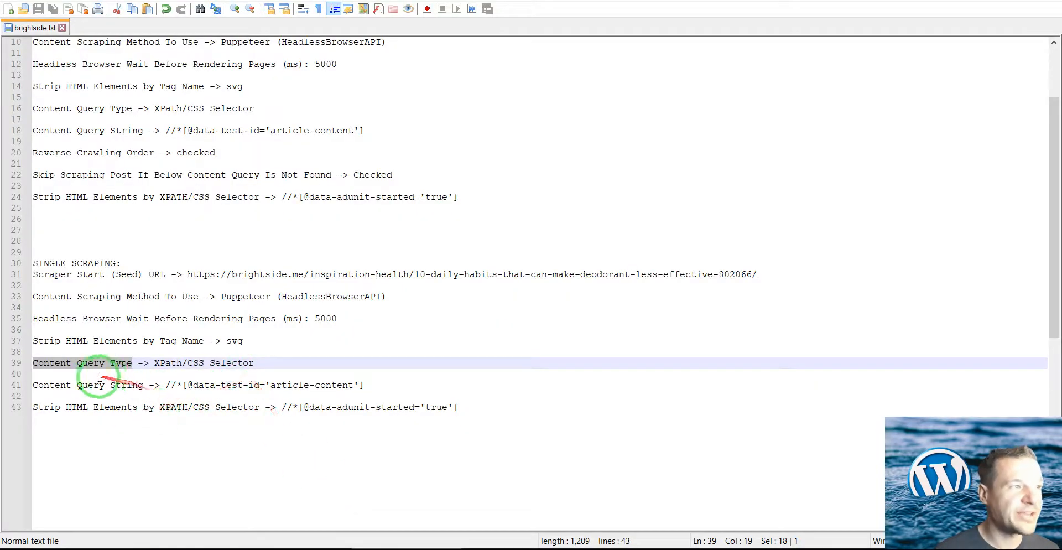
pyautogui.moveTo(35, 384); pyautogui.dragTo(111, 382)
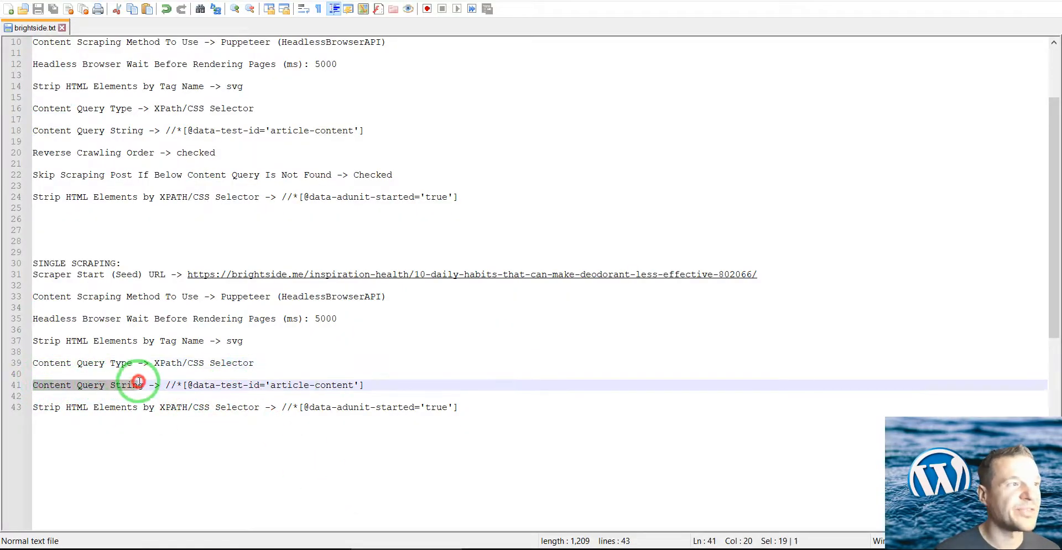
pyautogui.click(105, 547)
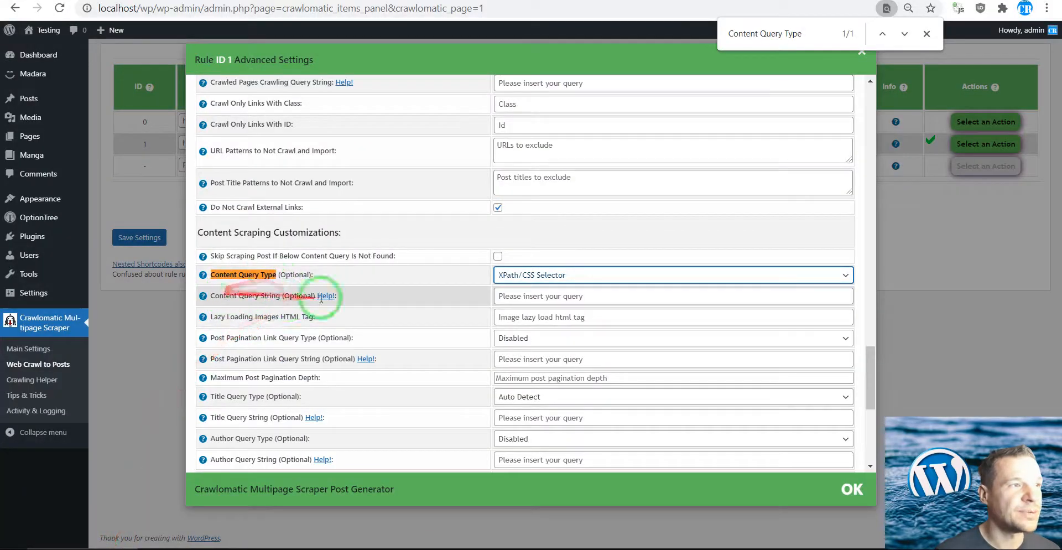
pyautogui.click(515, 299)
pyautogui.click(399, 547)
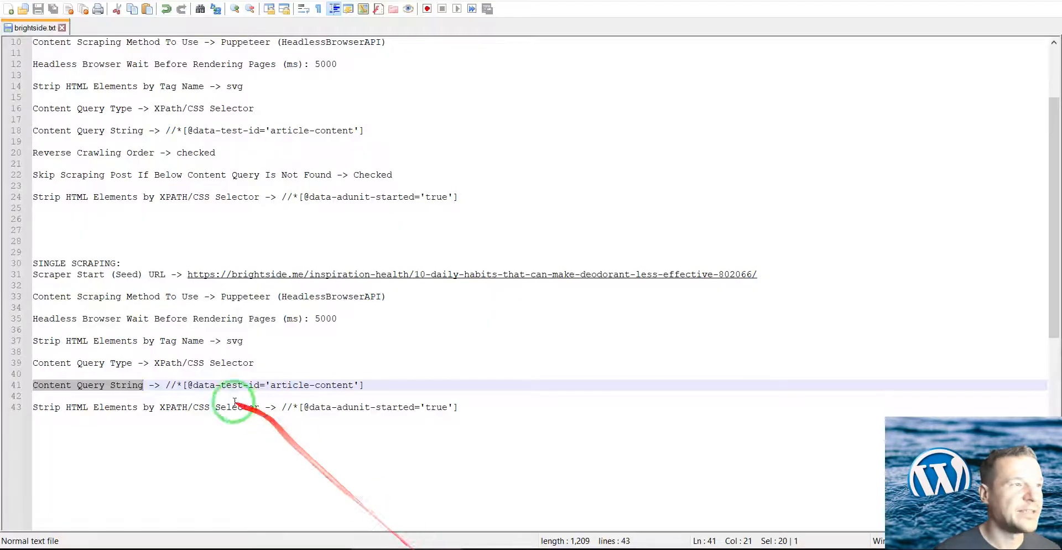
pyautogui.moveTo(167, 386); pyautogui.dragTo(363, 385)
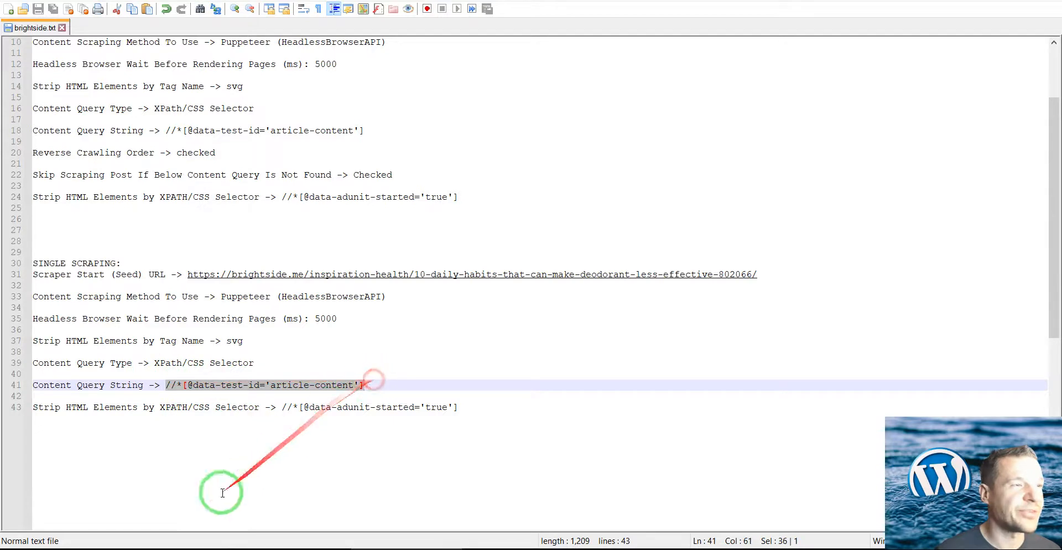
pyautogui.rightClick(202, 385)
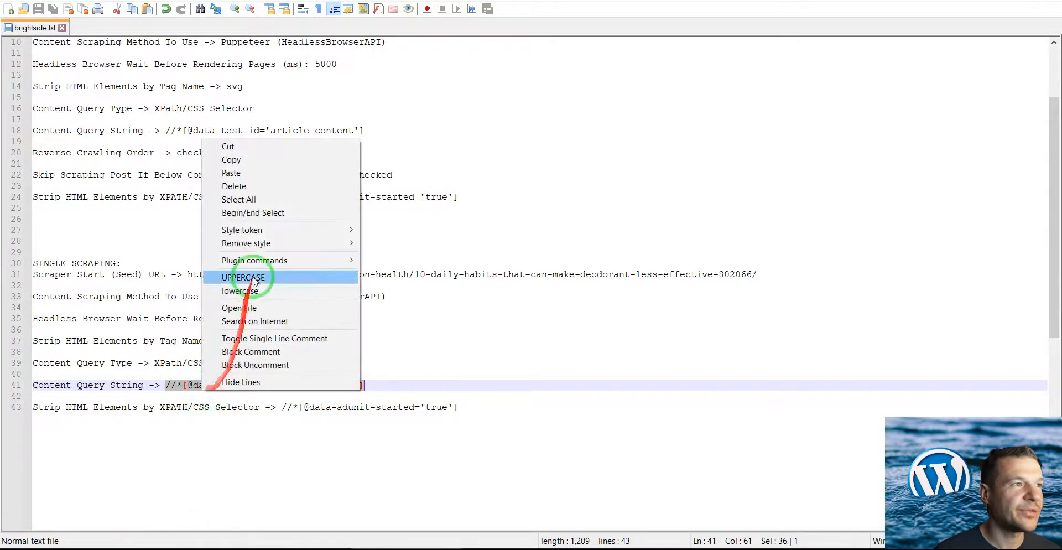
pyautogui.click(251, 160)
pyautogui.click(94, 545)
pyautogui.click(525, 294)
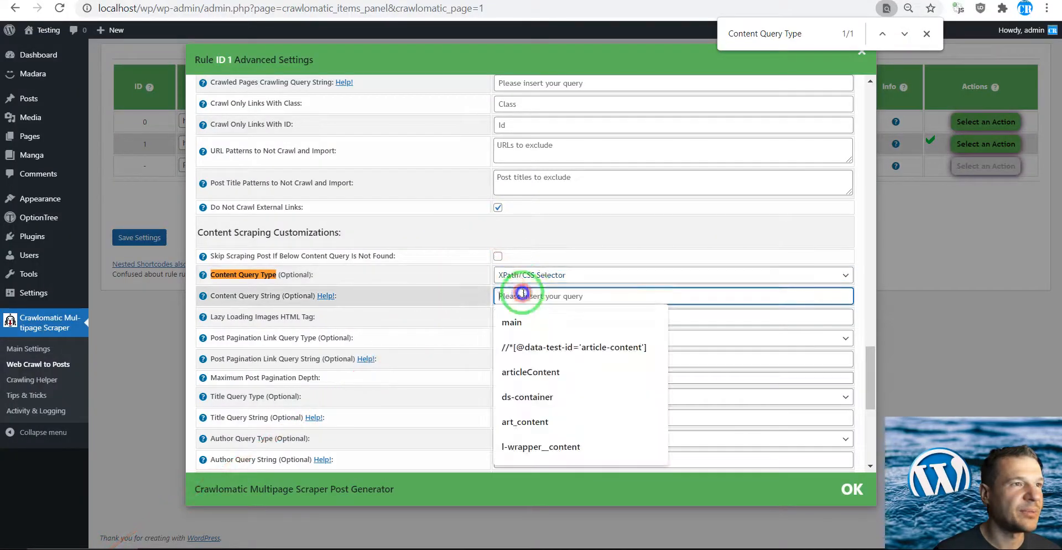
pyautogui.rightClick(524, 297)
pyautogui.click(556, 402)
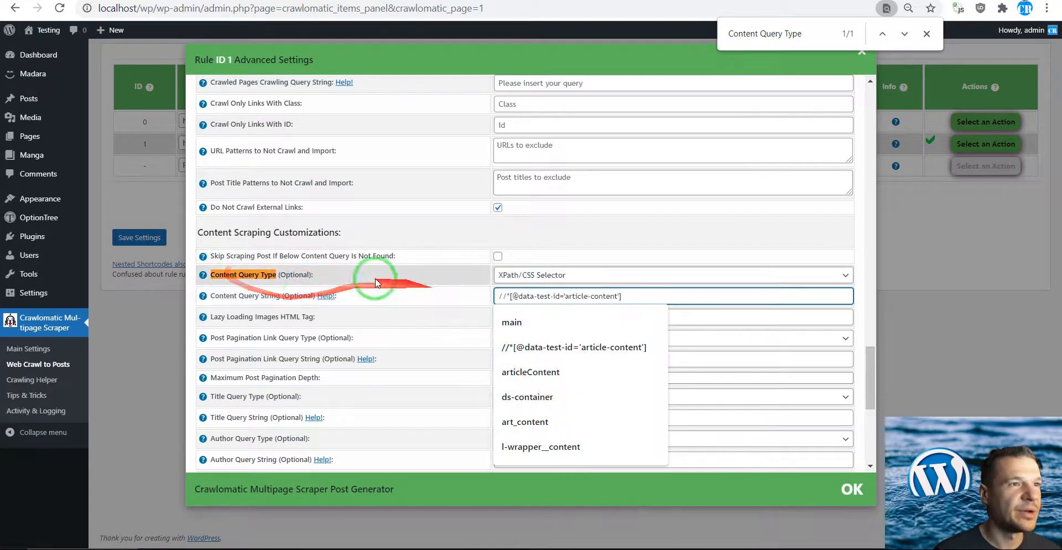
# - Save the rule settings and permanently delete all posts generated by the deodorant article rule, accepting the confirmation
pyautogui.click(147, 238)
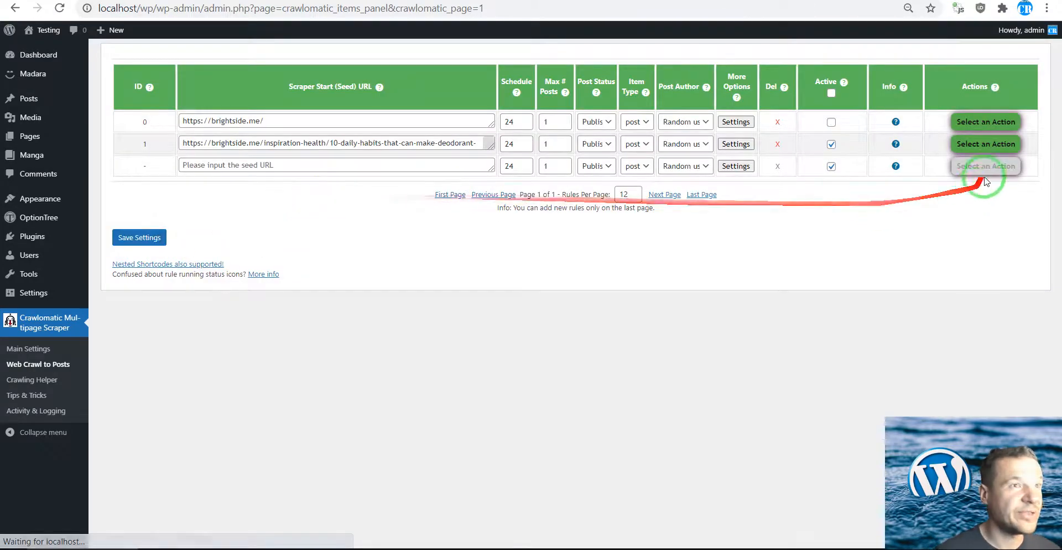
pyautogui.click(967, 145)
pyautogui.click(978, 196)
pyautogui.press('Return')
# - Run the deodorant article rule again with the new content query and accept the confirmation
pyautogui.click(964, 145)
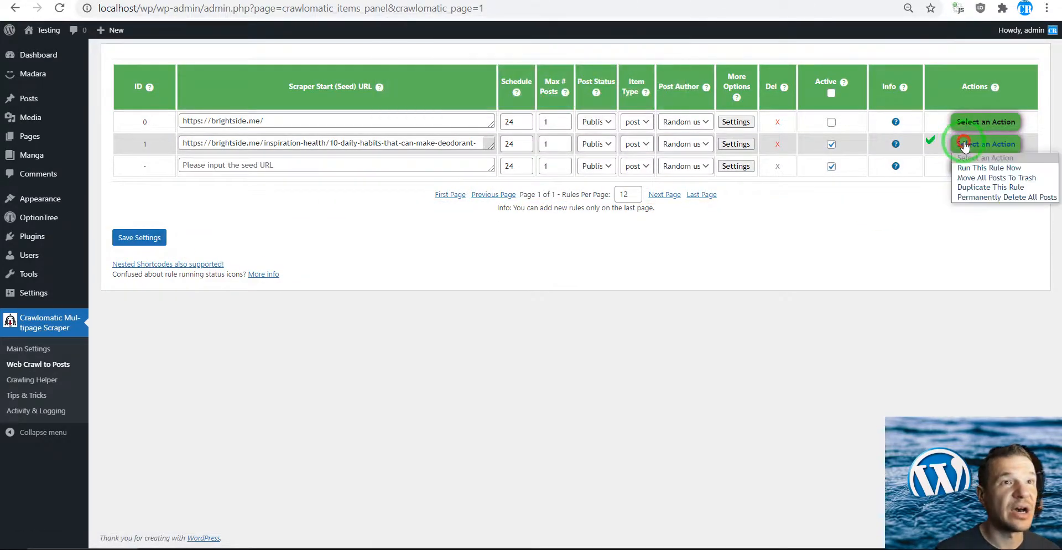
pyautogui.click(973, 171)
pyautogui.press('Return')
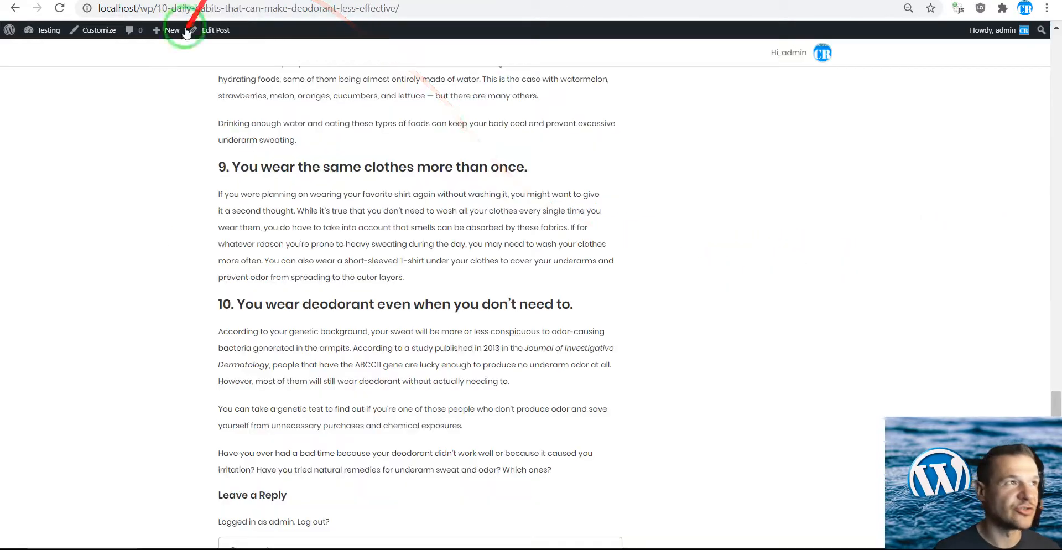
# - Reload the imported deodorant post and look through its full length to check the scraped content
pyautogui.click(60, 8)
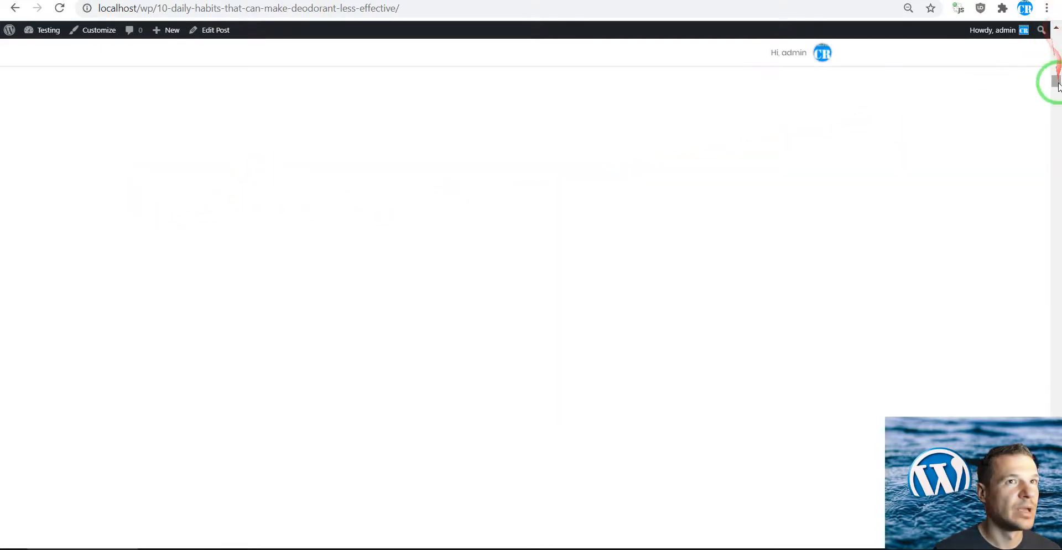
pyautogui.moveTo(1059, 134); pyautogui.dragTo(1056, 209)
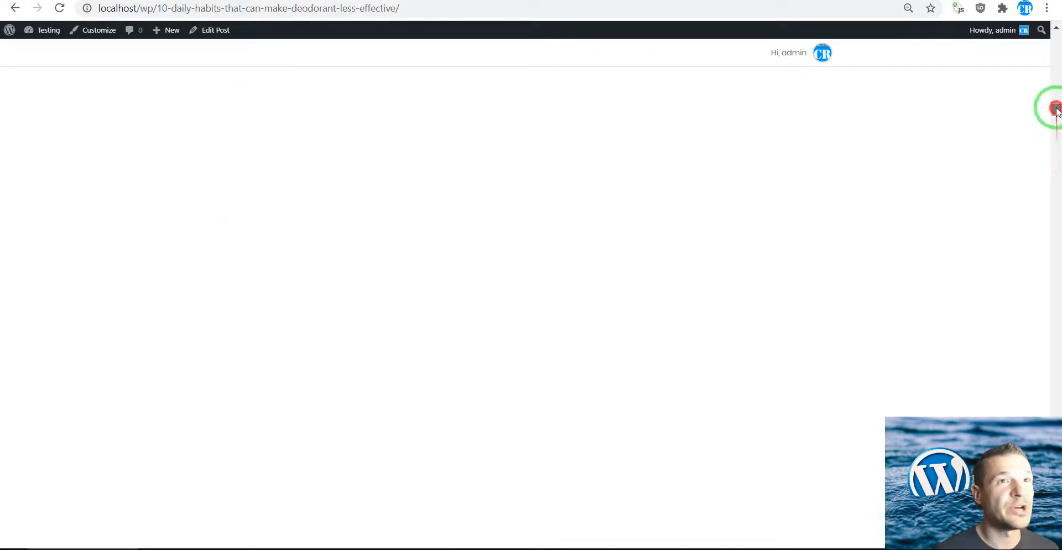
pyautogui.moveTo(1057, 57); pyautogui.dragTo(964, 36)
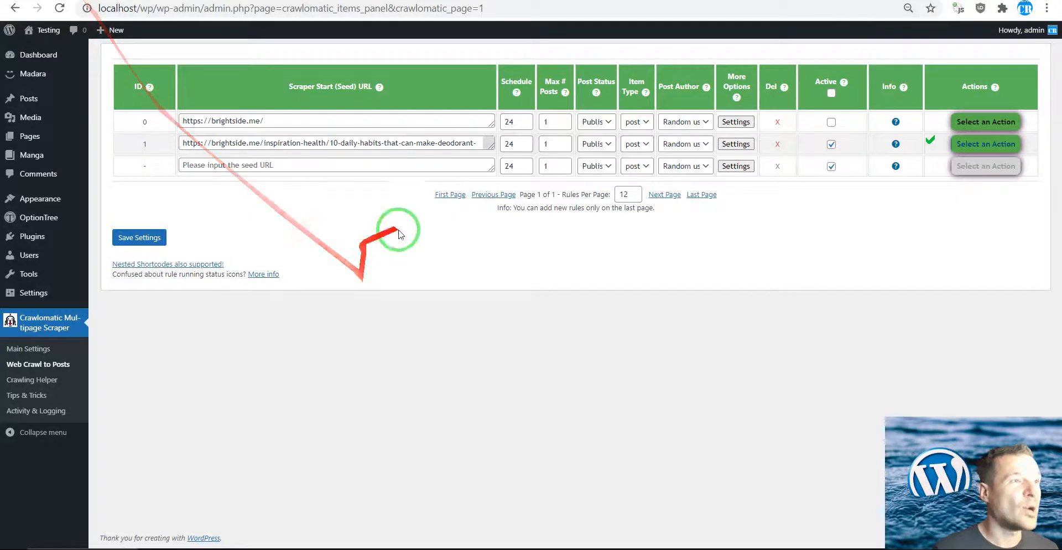
# - Set the deodorant rule's content scraping method to Puppeteer (HeadlessBrowserAPI) with a 5000 ms headless browser wait, and save the settings
pyautogui.click(737, 145)
pyautogui.scroll(-5, 536, 282)
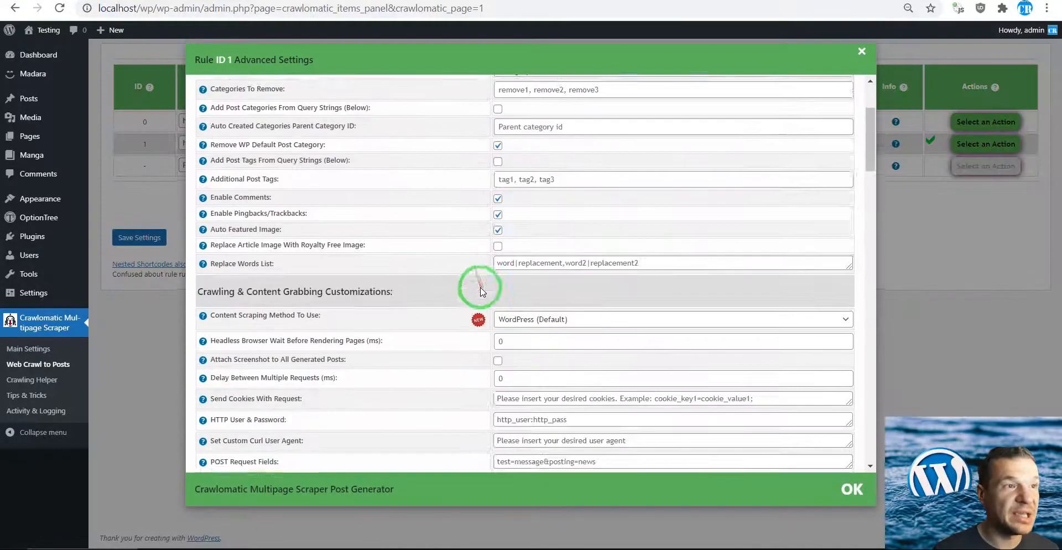
pyautogui.click(515, 181)
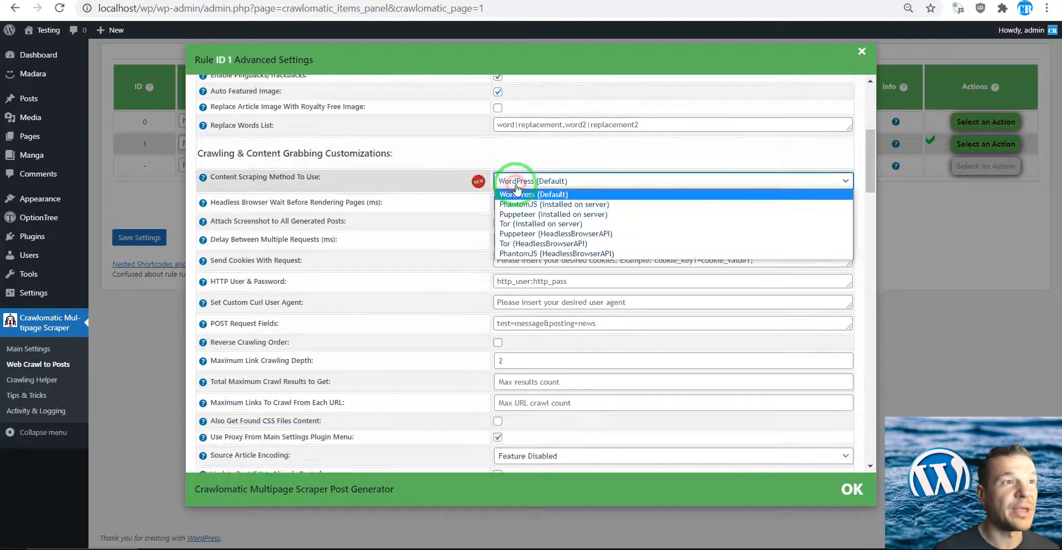
pyautogui.click(567, 235)
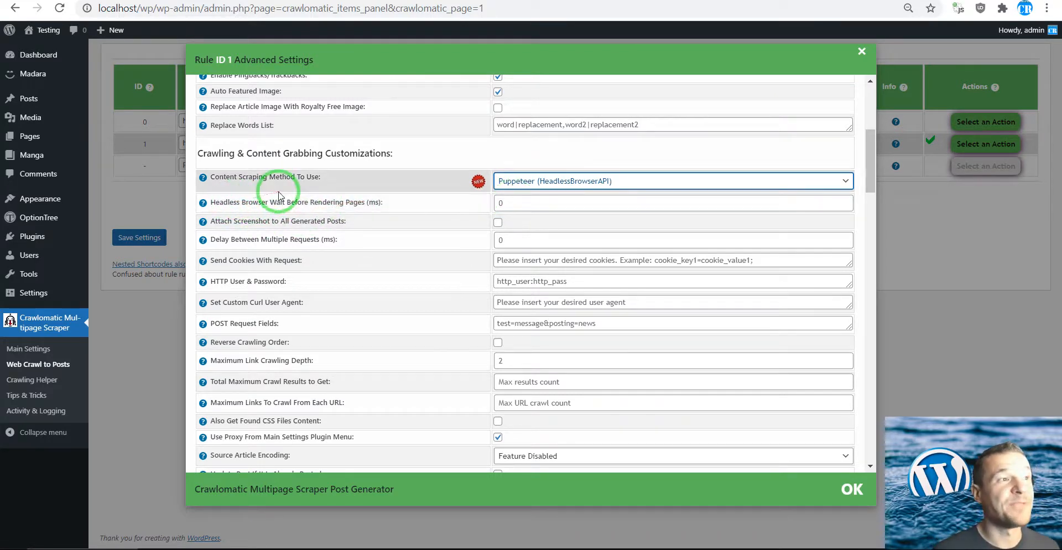
pyautogui.click(498, 203)
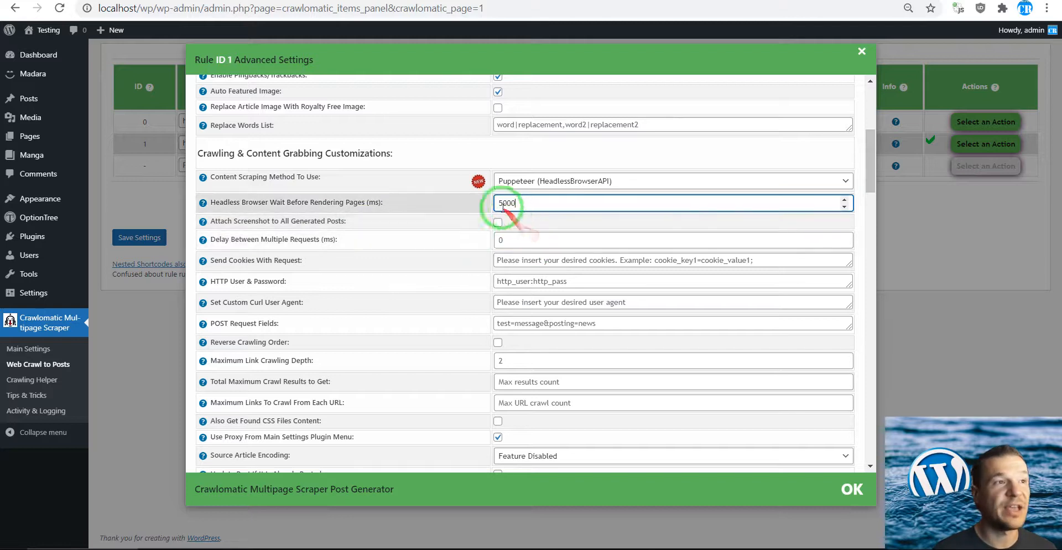
pyautogui.click(371, 203)
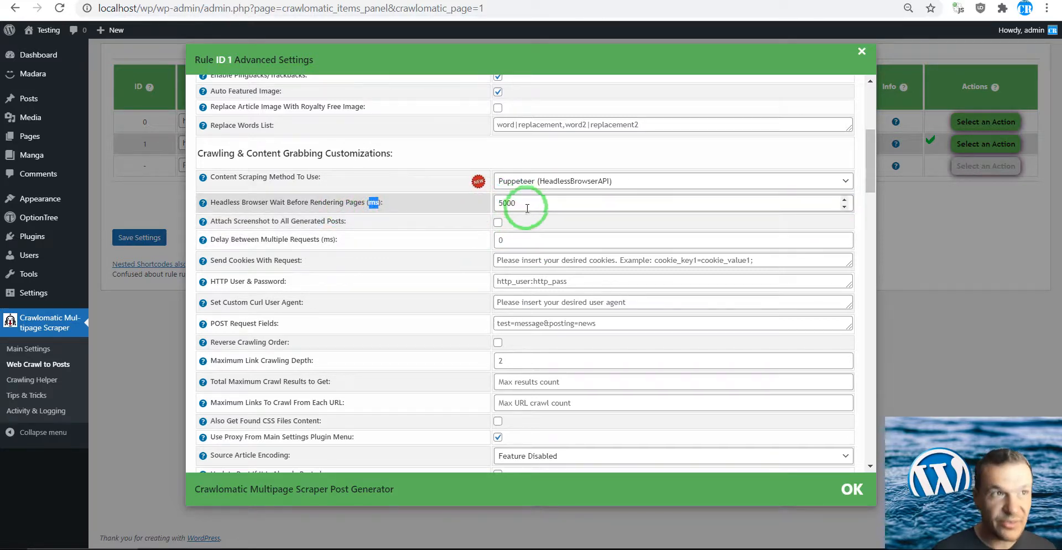
pyautogui.click(510, 186)
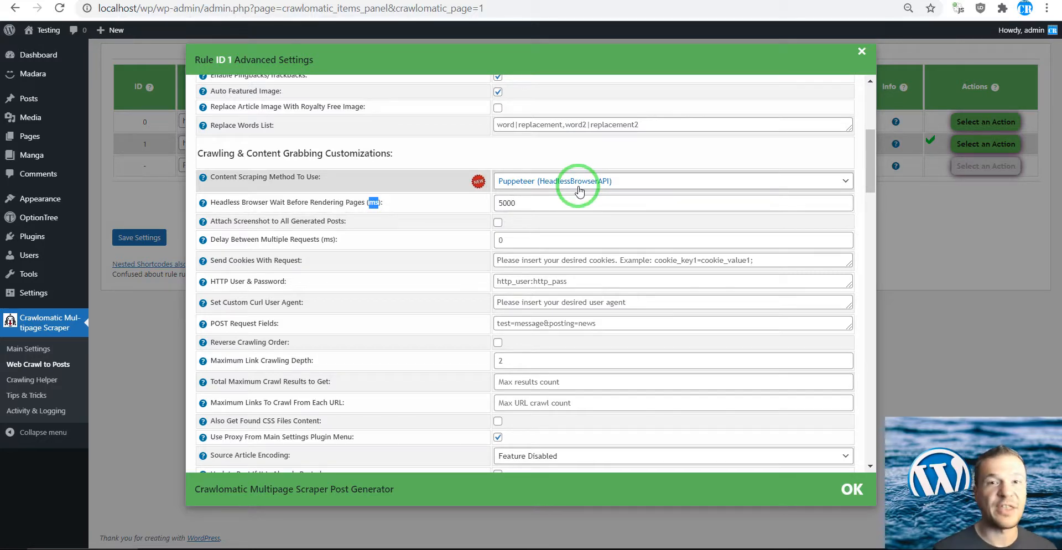
pyautogui.click(145, 242)
pyautogui.click(141, 239)
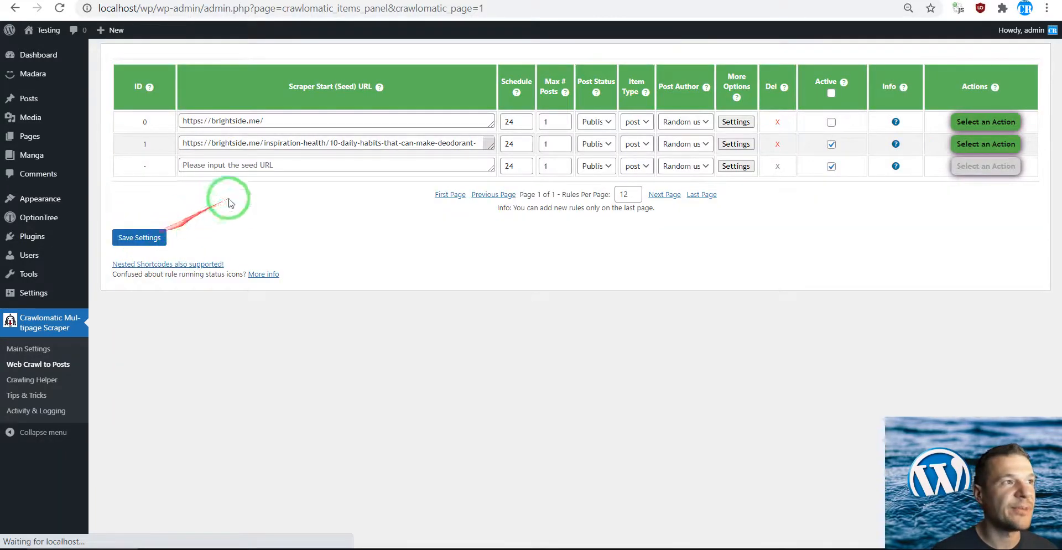
# - Delete all posts generated by the deodorant article rule and run the rule again, accepting the confirmations
pyautogui.click(965, 142)
pyautogui.click(962, 200)
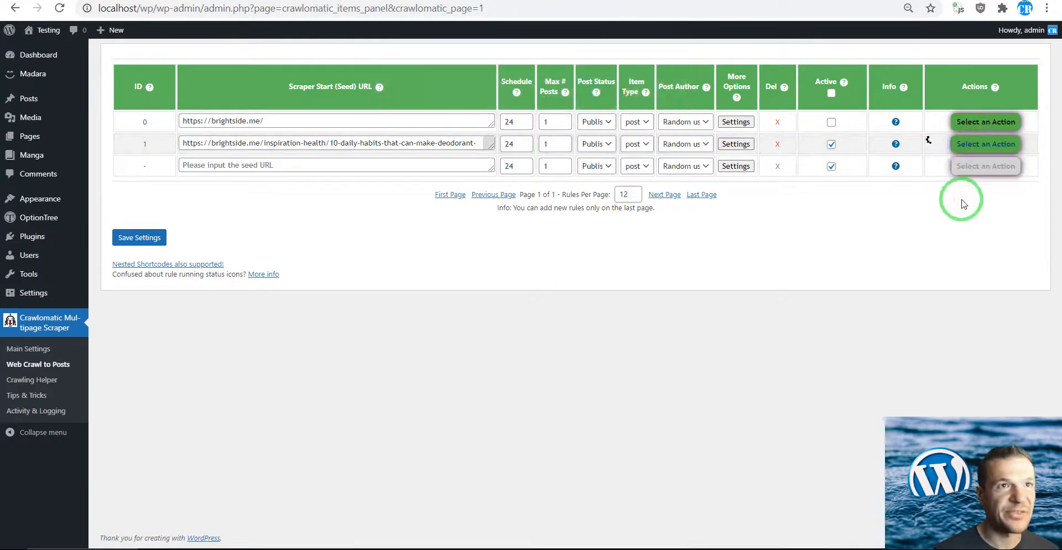
pyautogui.click(965, 144)
pyautogui.click(966, 168)
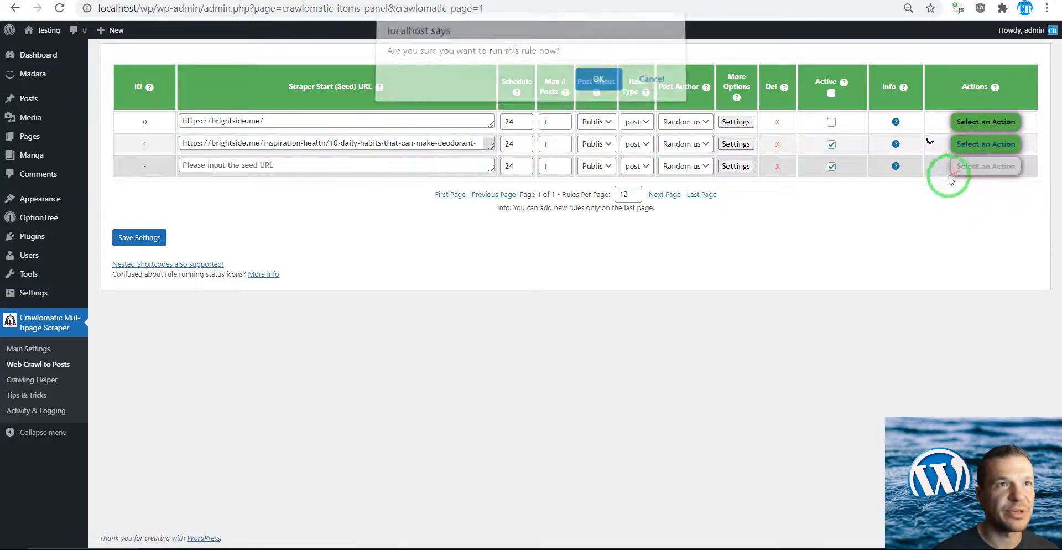
pyautogui.press('Return')
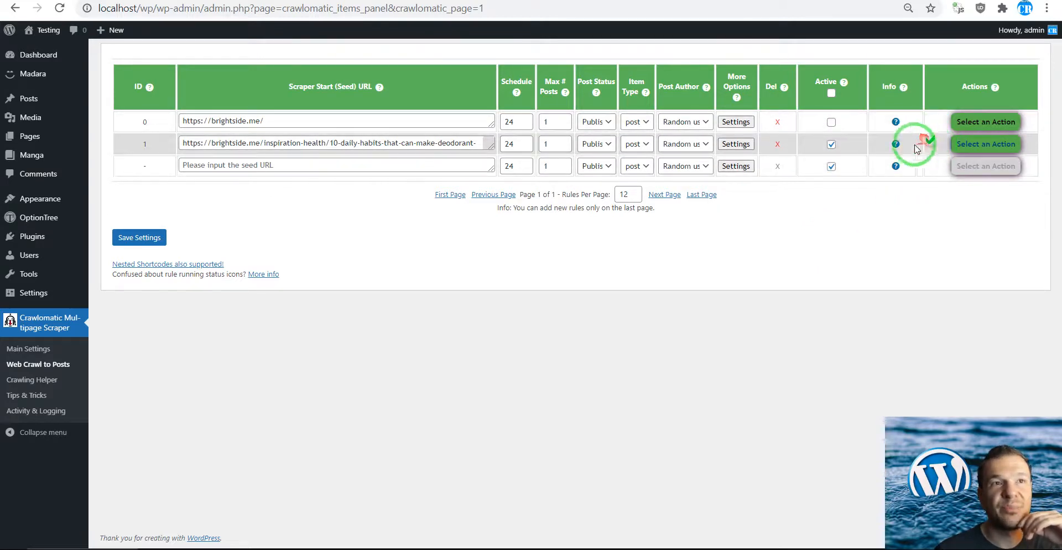
# - Reload the imported deodorant post and check its images and text down to section 8
pyautogui.click(315, 1)
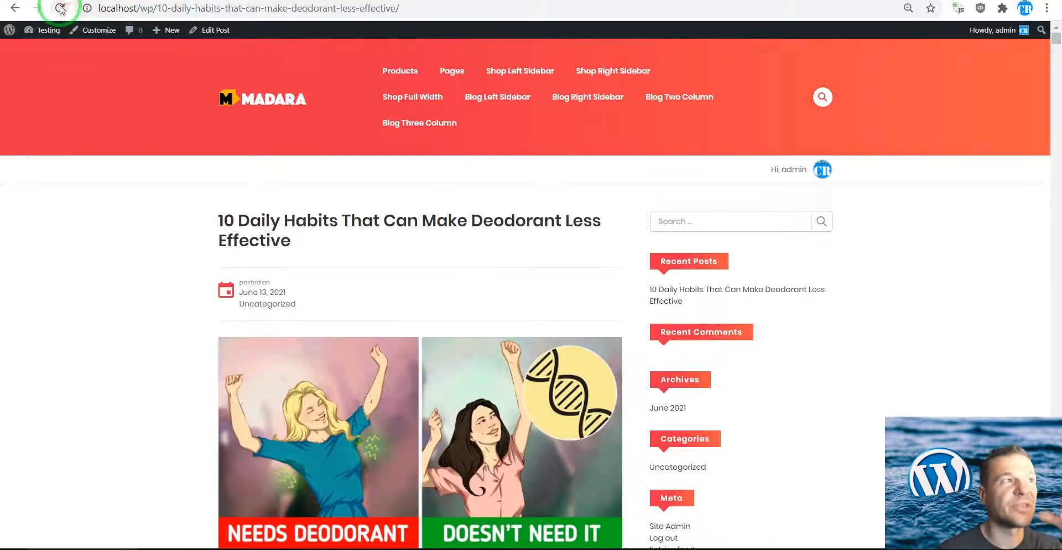
pyautogui.scroll(-5, 72, 156)
pyautogui.scroll(5, 72, 157)
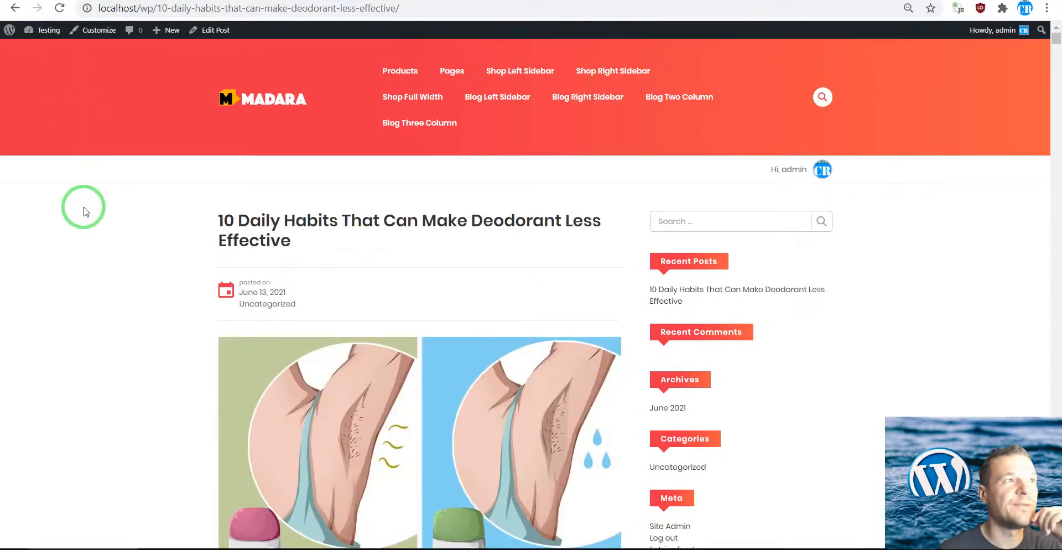
pyautogui.scroll(-15, 82, 212)
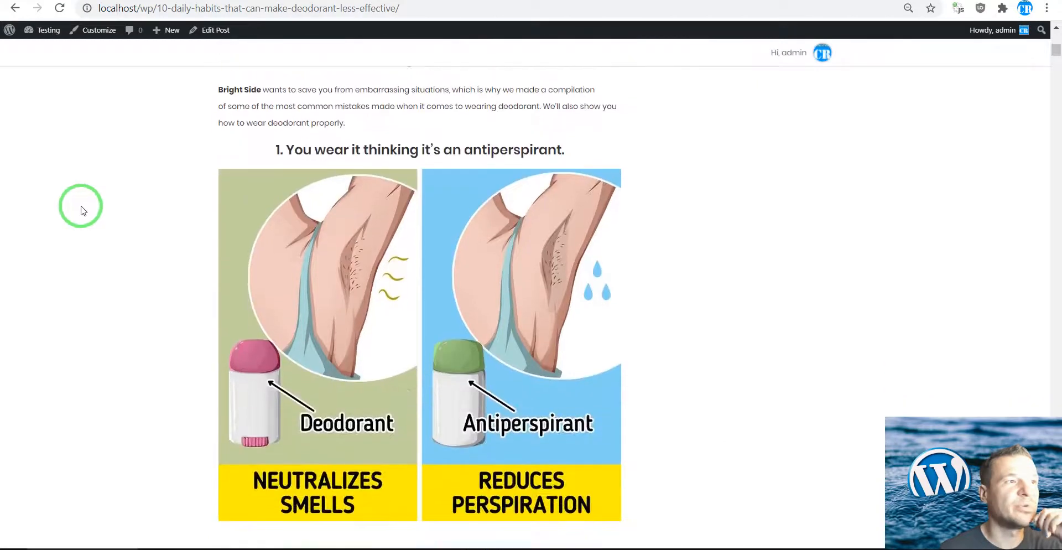
pyautogui.moveTo(1056, 55); pyautogui.dragTo(1021, 388)
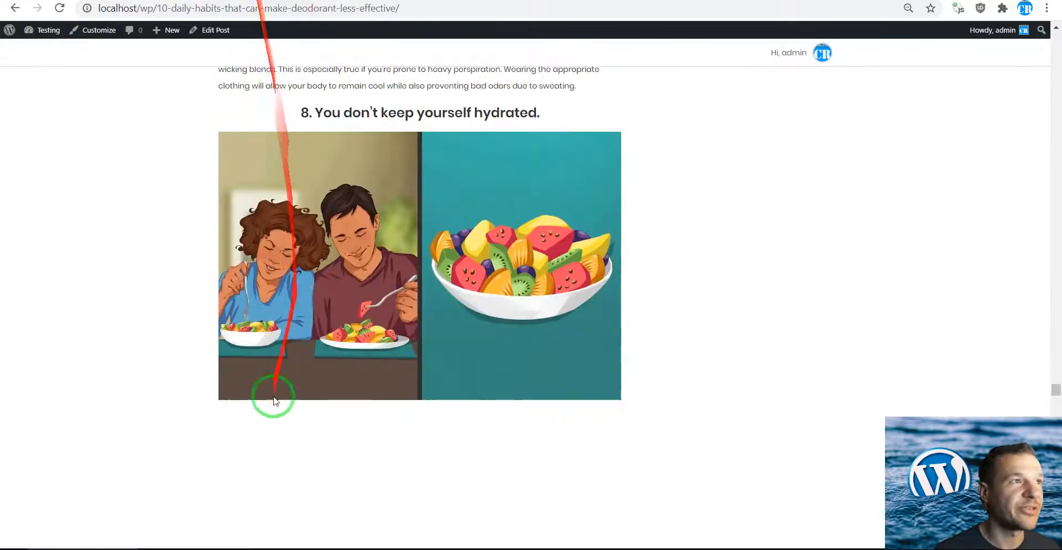
# - Inspect the HTML element behind the blank area below the section 8 image in the developer tools
pyautogui.scroll(-4, 273, 398)
pyautogui.rightClick(287, 268)
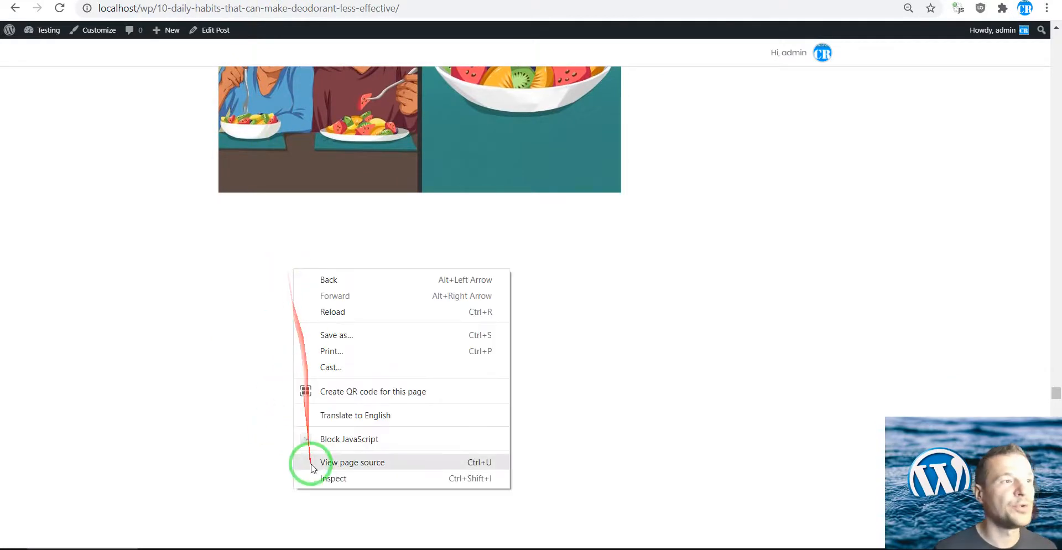
pyautogui.click(318, 479)
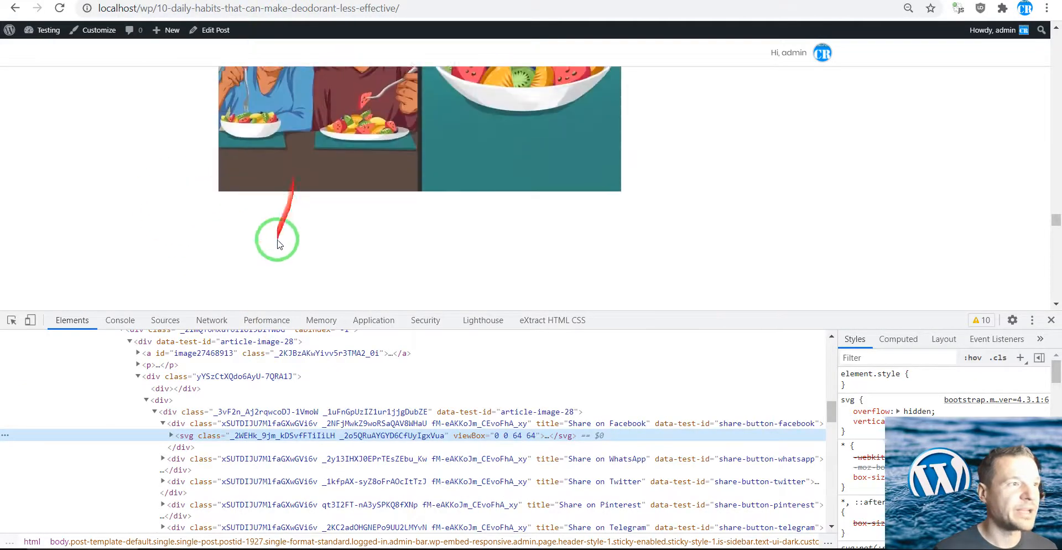
pyautogui.scroll(-3, 150, 193)
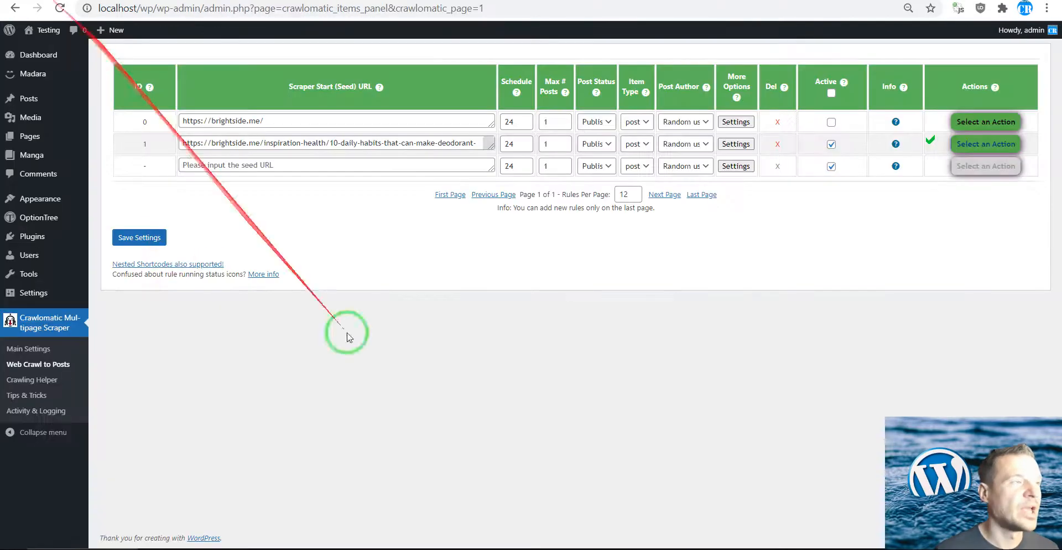
# - Look up Strip HTML Elements by Tag Name from the notes in the deodorant rule's settings, set it to svg, and save
pyautogui.click(418, 547)
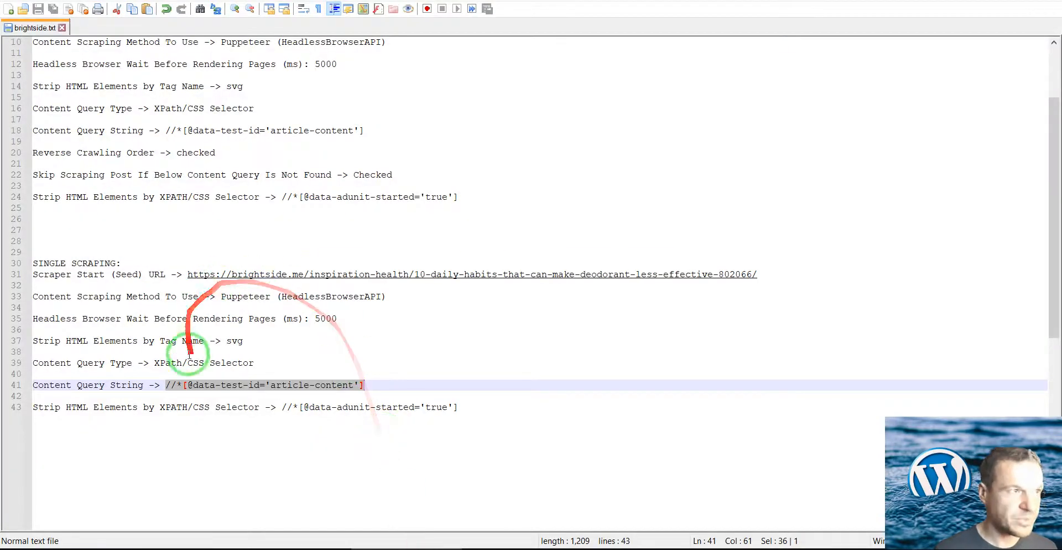
pyautogui.moveTo(37, 343); pyautogui.dragTo(200, 339)
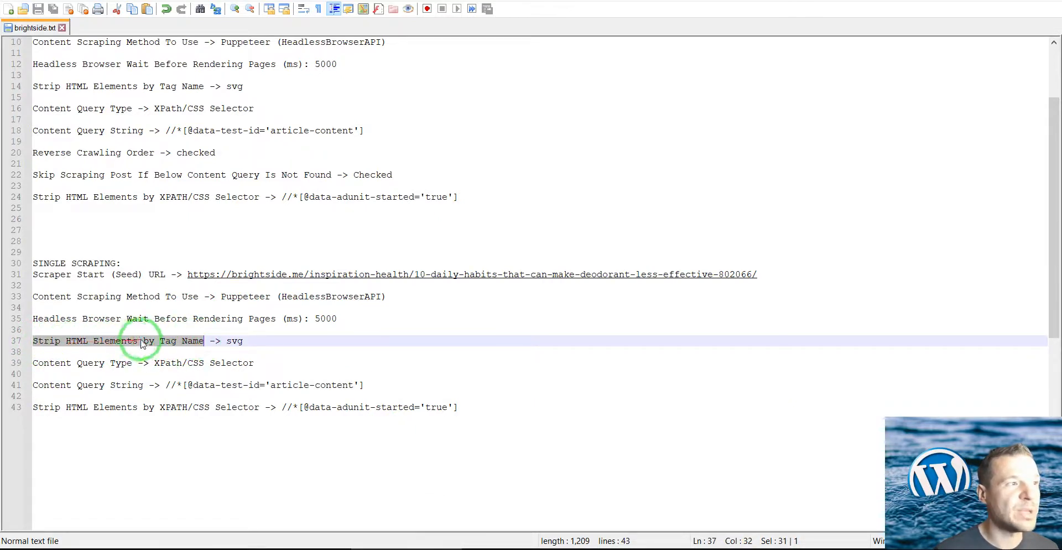
pyautogui.click(93, 546)
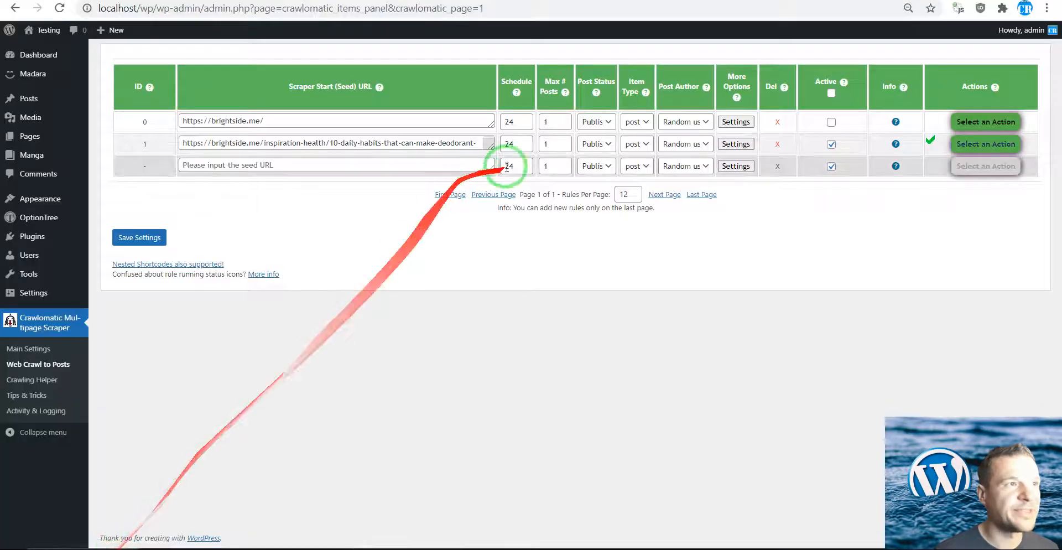
pyautogui.click(713, 145)
pyautogui.hotkey('ctrl', 'f')
pyautogui.write('Strip HTML Elements by Tag Name')
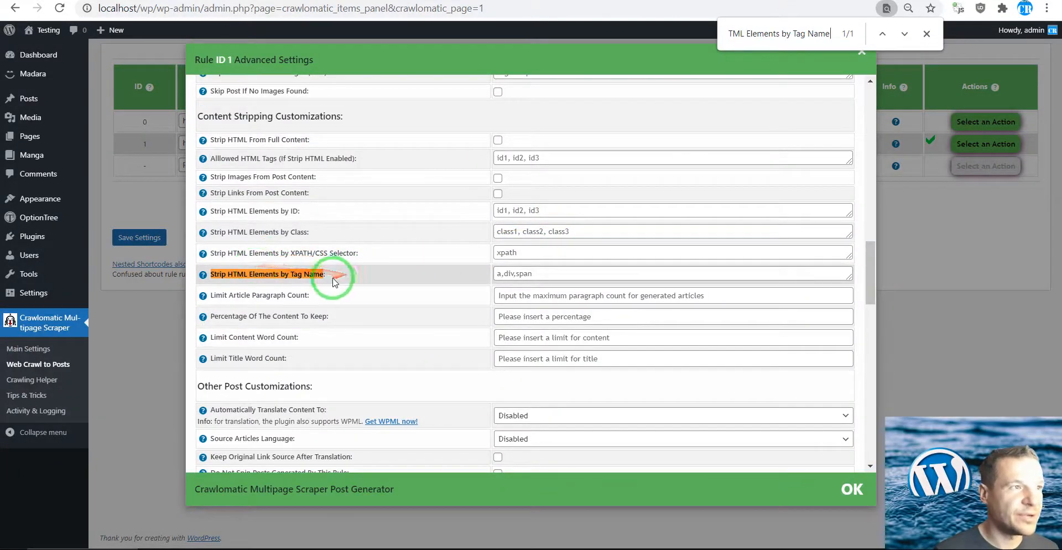
pyautogui.click(516, 275)
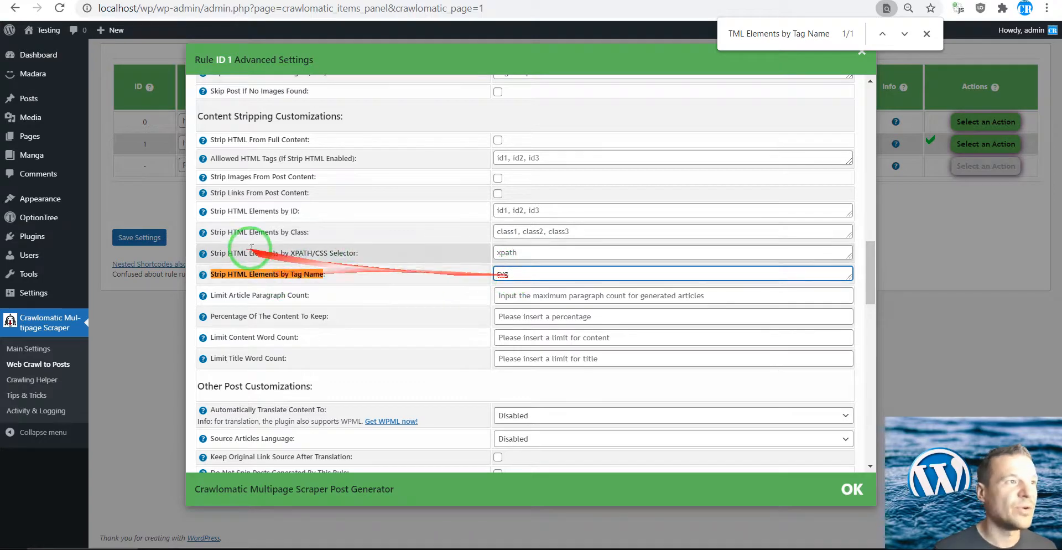
pyautogui.click(146, 238)
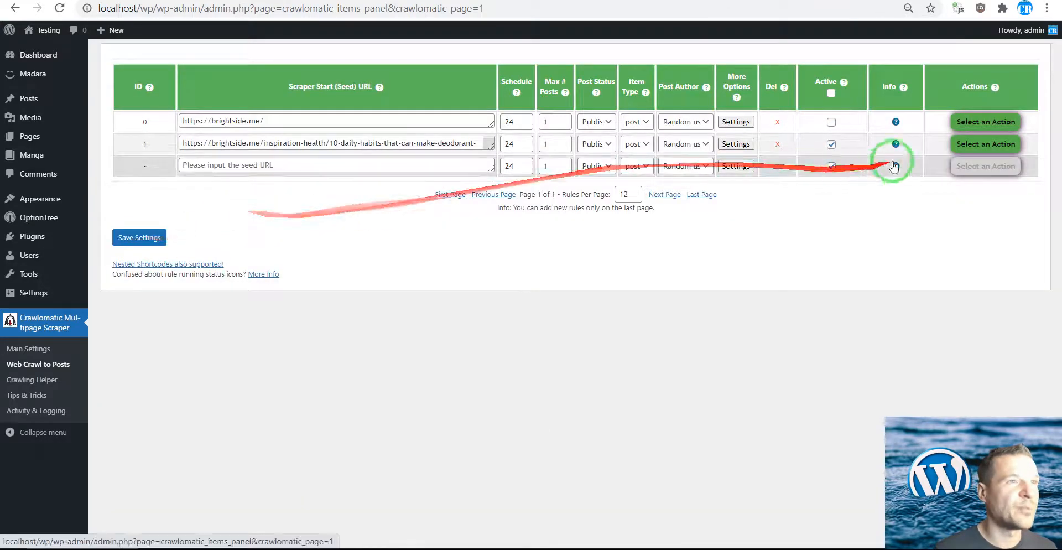
# - Clear the deodorant rule's generated posts and rerun the rule with the svg stripping setting
pyautogui.click(985, 144)
pyautogui.click(961, 188)
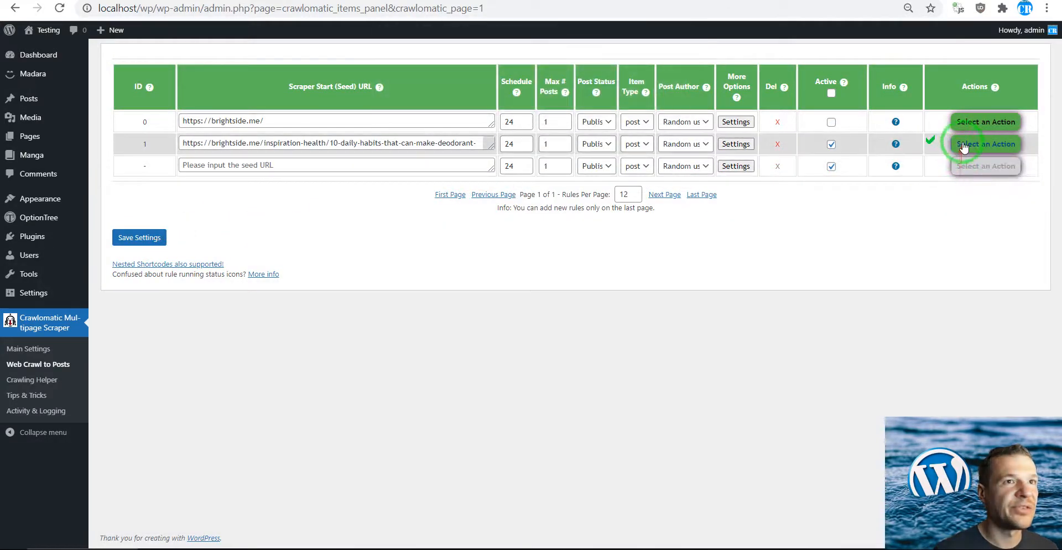
pyautogui.click(985, 144)
pyautogui.click(955, 171)
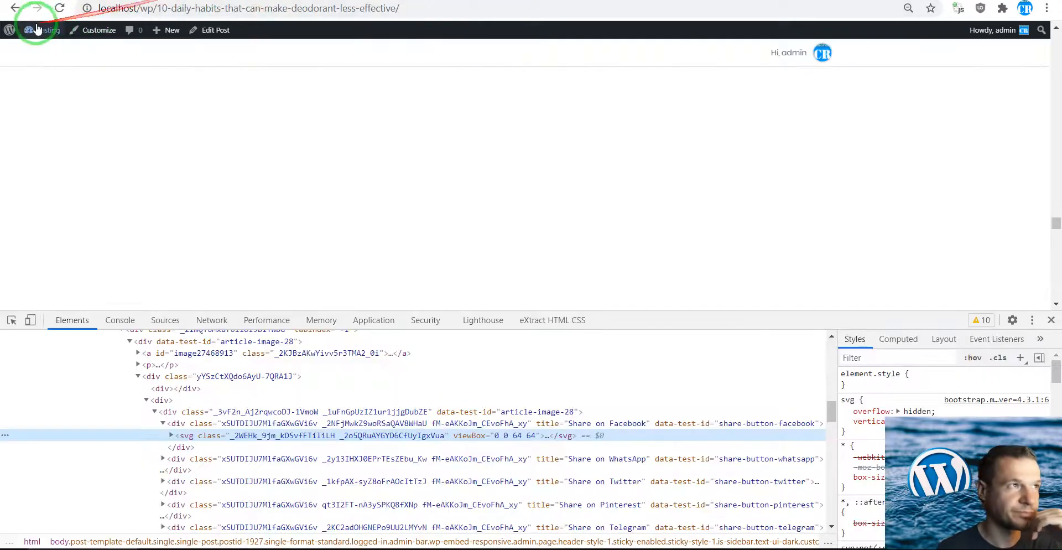
# - Close the developer tools, reload the deodorant post, and review it from the comment section back up to the title
pyautogui.click(1050, 320)
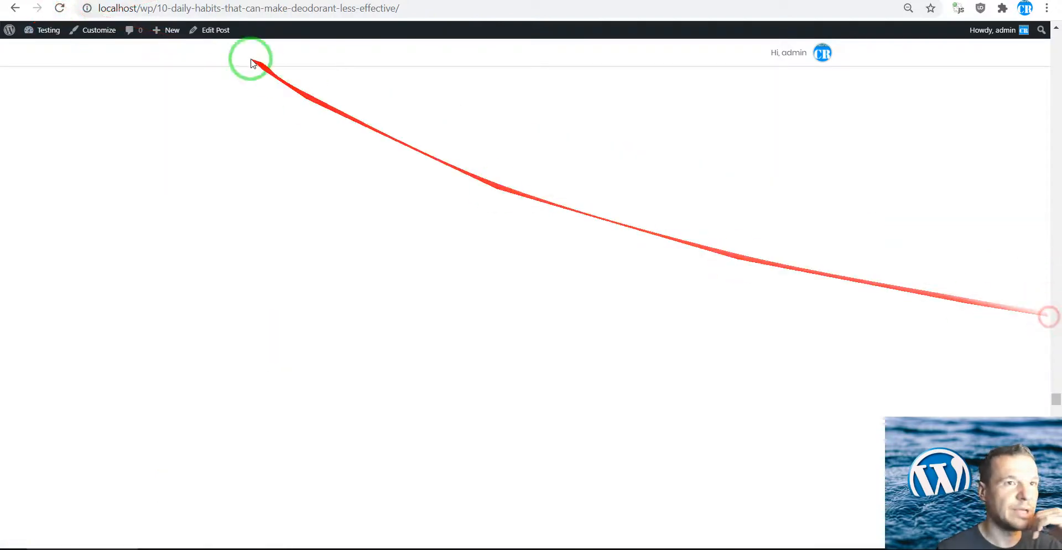
pyautogui.click(59, 8)
pyautogui.scroll(10, 279, 261)
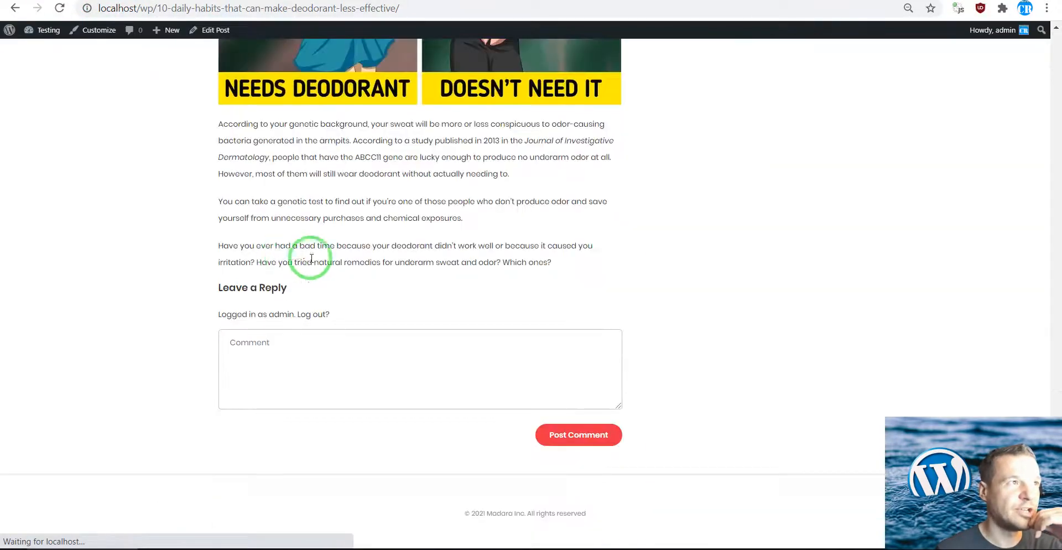
pyautogui.scroll(20, 1029, 391)
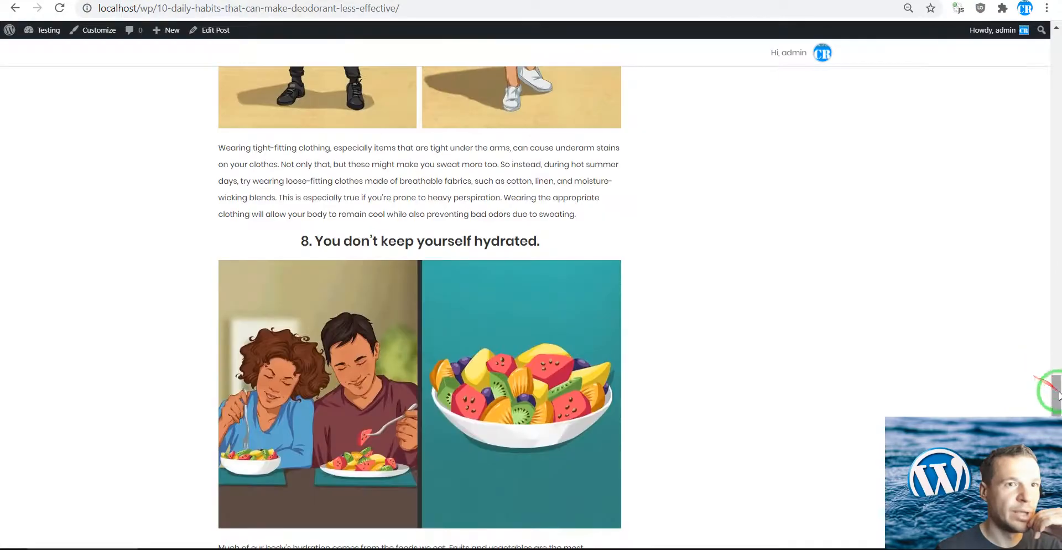
pyautogui.moveTo(1054, 394); pyautogui.dragTo(1054, 39)
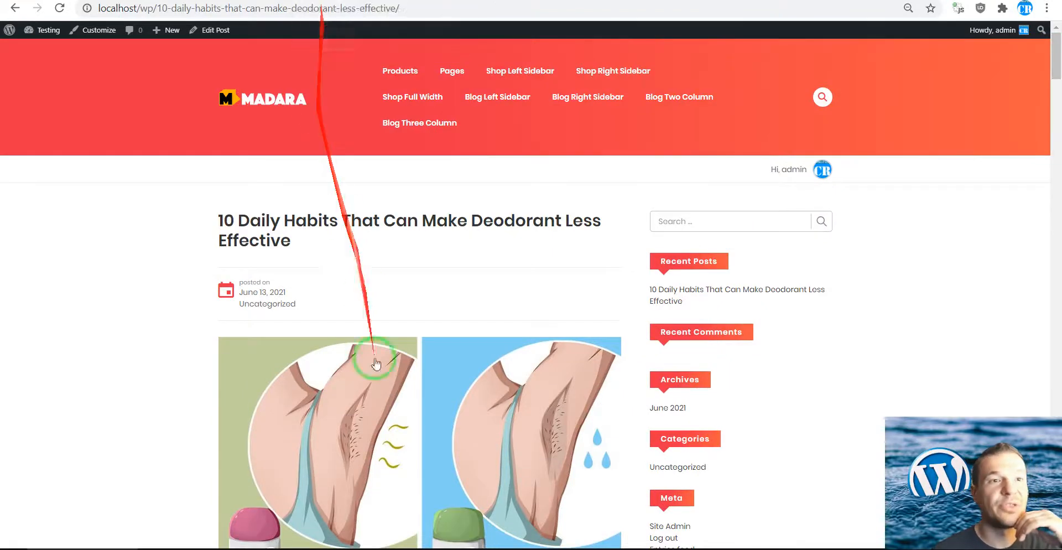
# - Copy the label Strip HTML Elements by XPATH/CSS Selector from the notes and find that field in the deodorant rule's settings
pyautogui.click(387, 548)
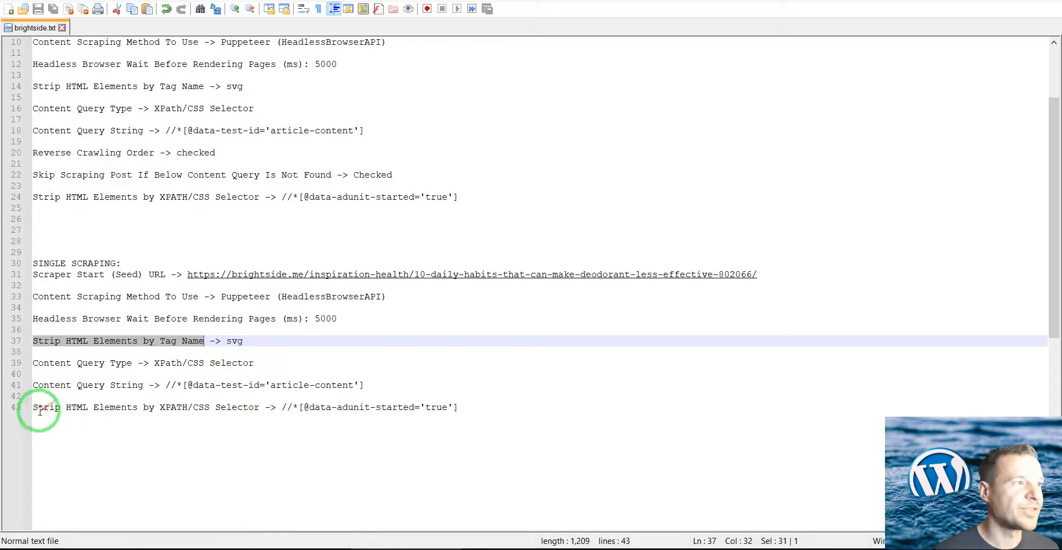
pyautogui.moveTo(35, 407); pyautogui.dragTo(459, 406)
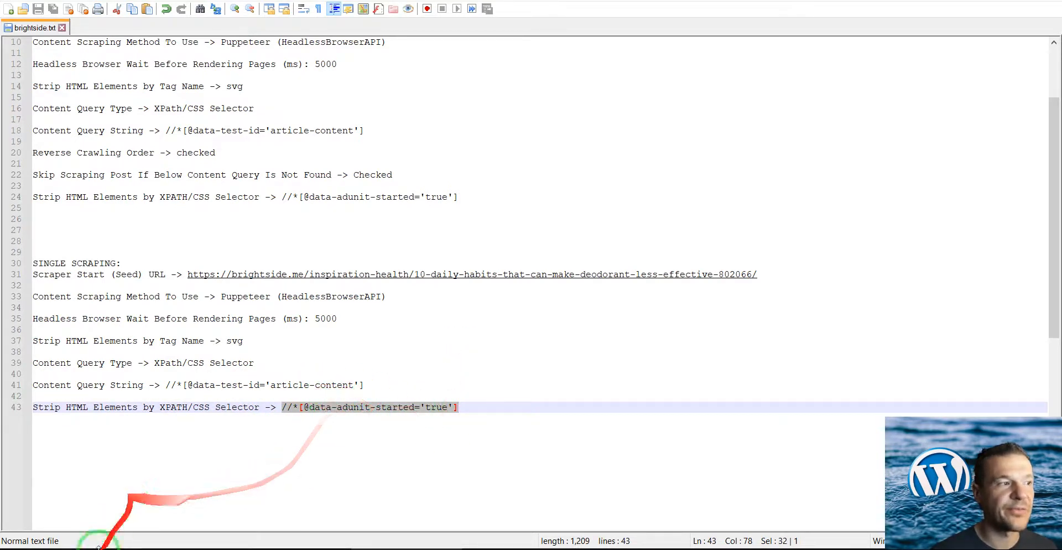
pyautogui.moveTo(259, 407); pyautogui.dragTo(28, 406)
pyautogui.hotkey('ctrl', 'c')
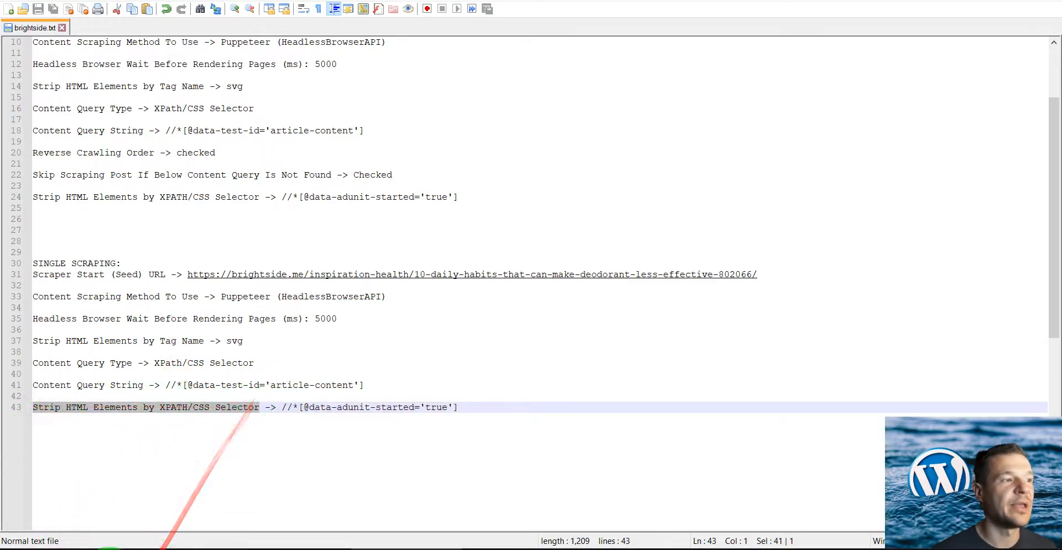
pyautogui.click(166, 548)
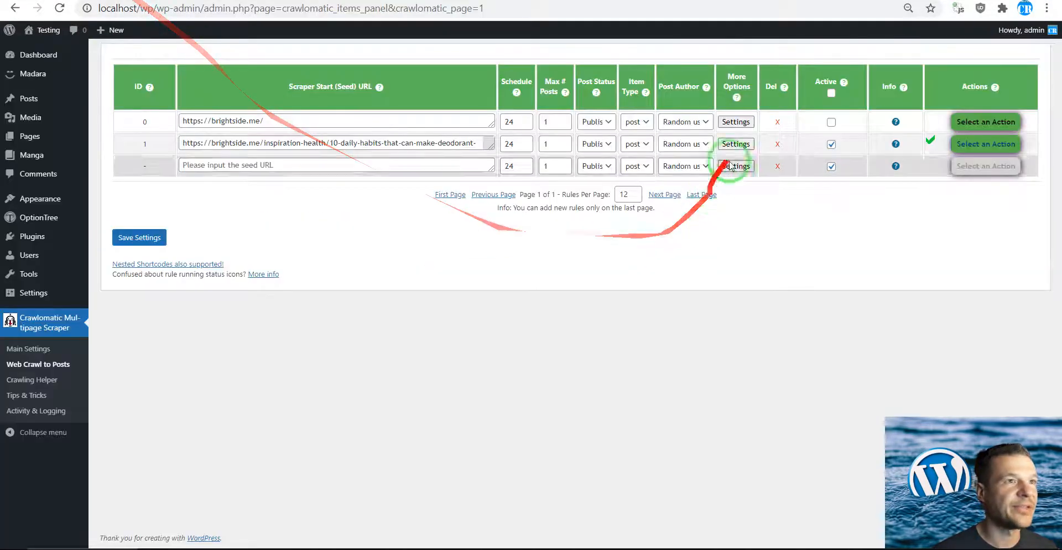
pyautogui.click(732, 144)
pyautogui.hotkey('ctrl', 'f')
pyautogui.hotkey('ctrl', 'v')
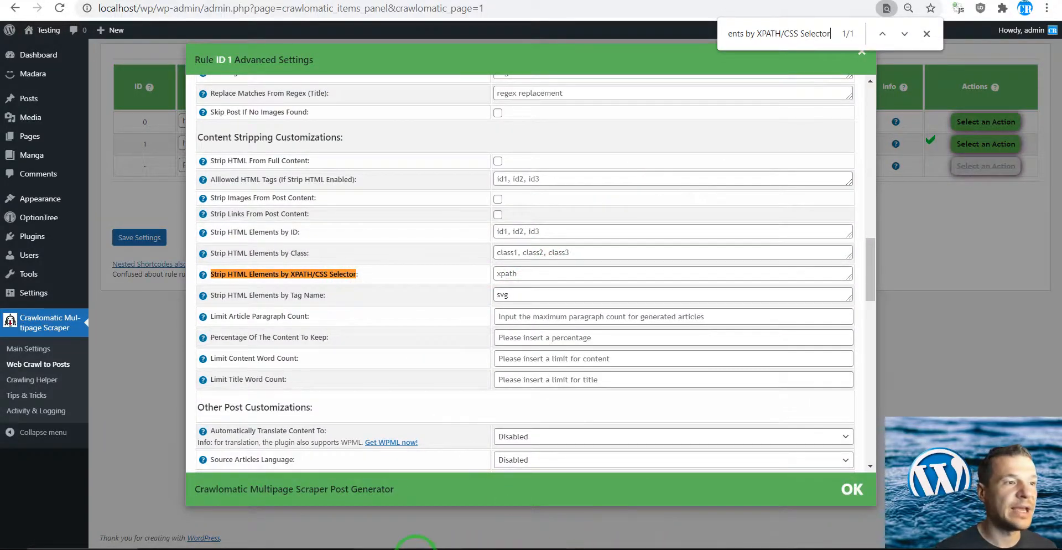
pyautogui.click(416, 548)
pyautogui.moveTo(283, 407); pyautogui.dragTo(459, 407)
pyautogui.hotkey('ctrl', 'c')
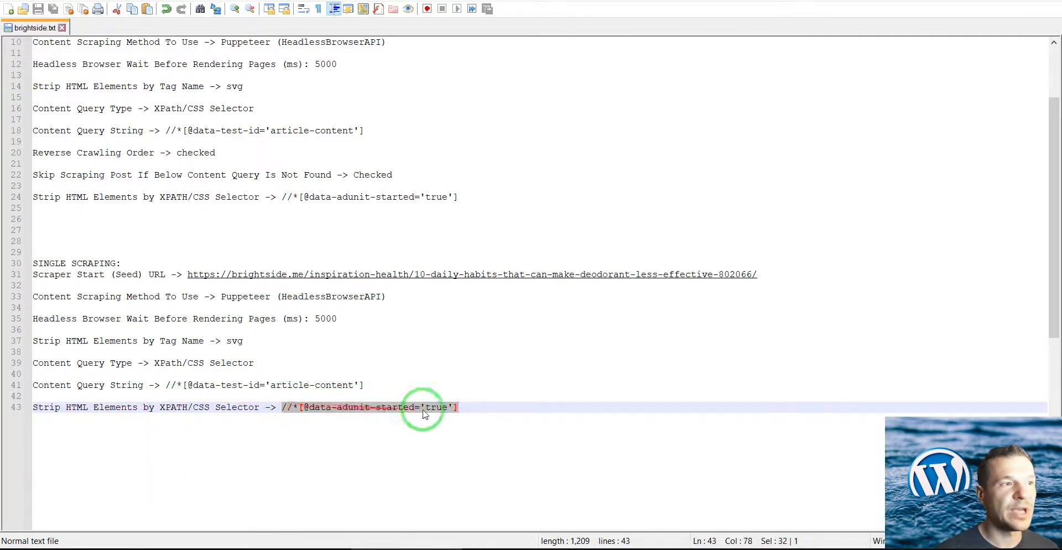
pyautogui.click(89, 546)
pyautogui.click(511, 273)
pyautogui.hotkey('ctrl', 'v')
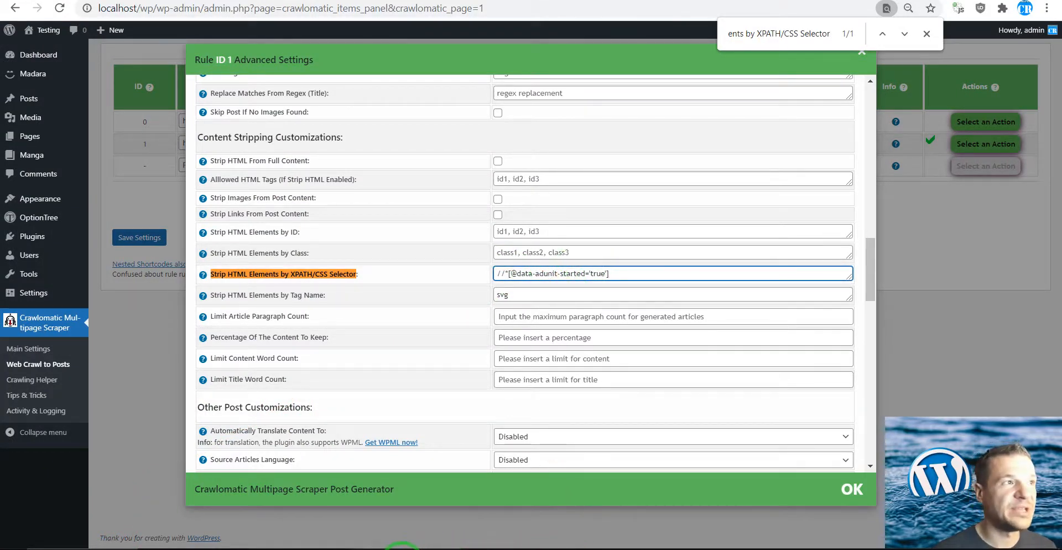
# - Review the Single Scraping notes line by line, from the seed URL and Puppeteer method through the wait time, content query and stripping settings
pyautogui.click(391, 486)
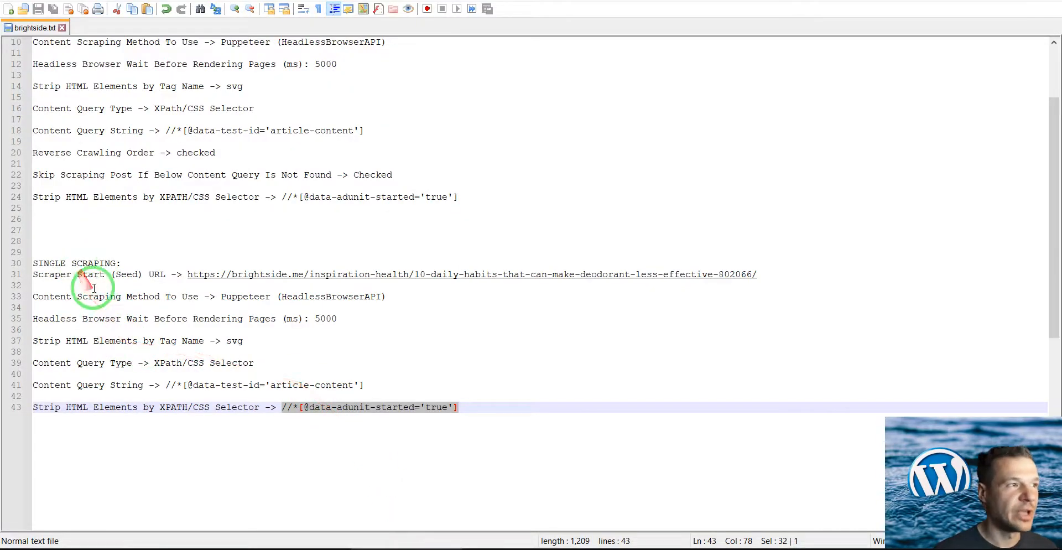
pyautogui.moveTo(45, 272); pyautogui.dragTo(143, 275)
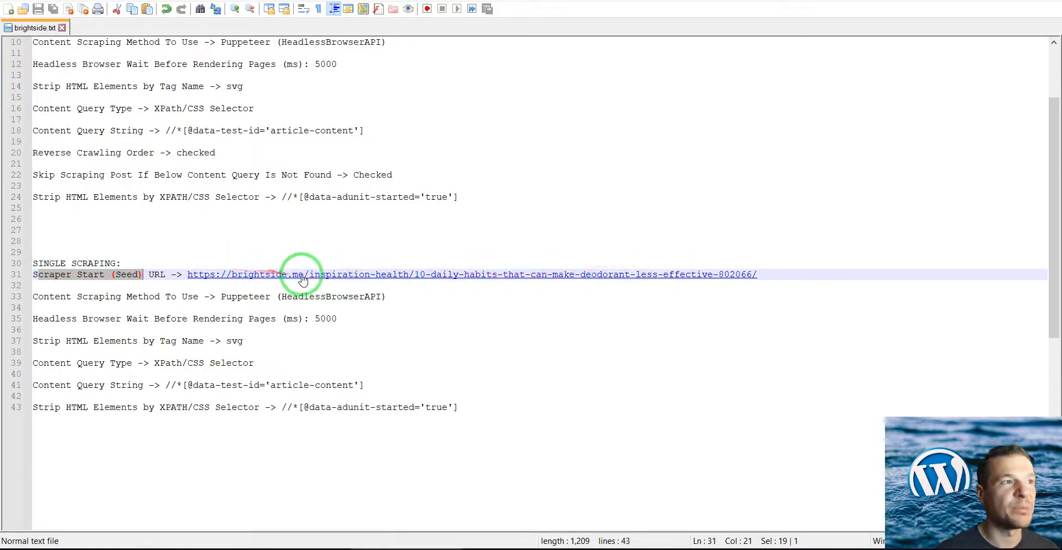
pyautogui.moveTo(55, 296); pyautogui.dragTo(173, 296)
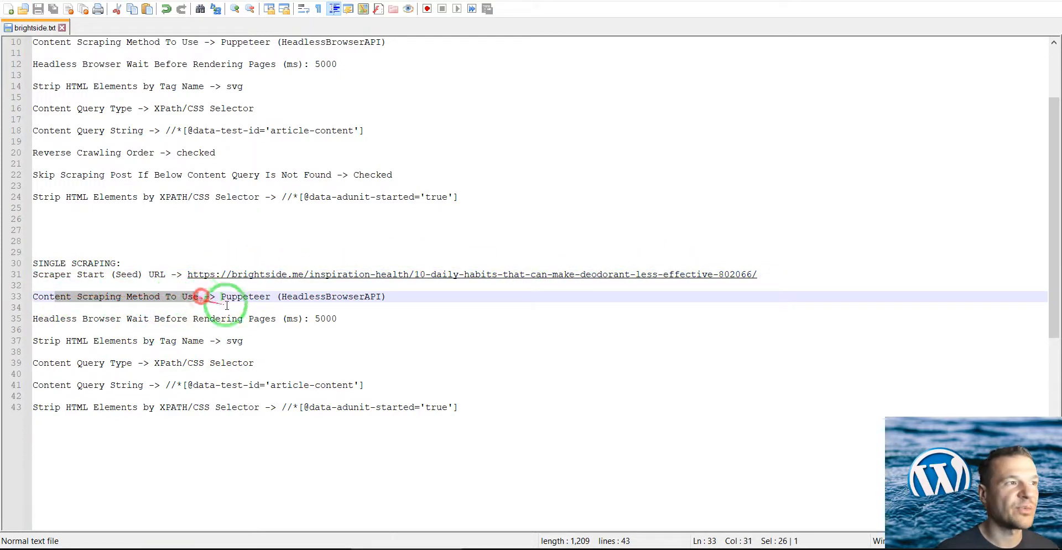
pyautogui.doubleClick(249, 297)
pyautogui.doubleClick(303, 297)
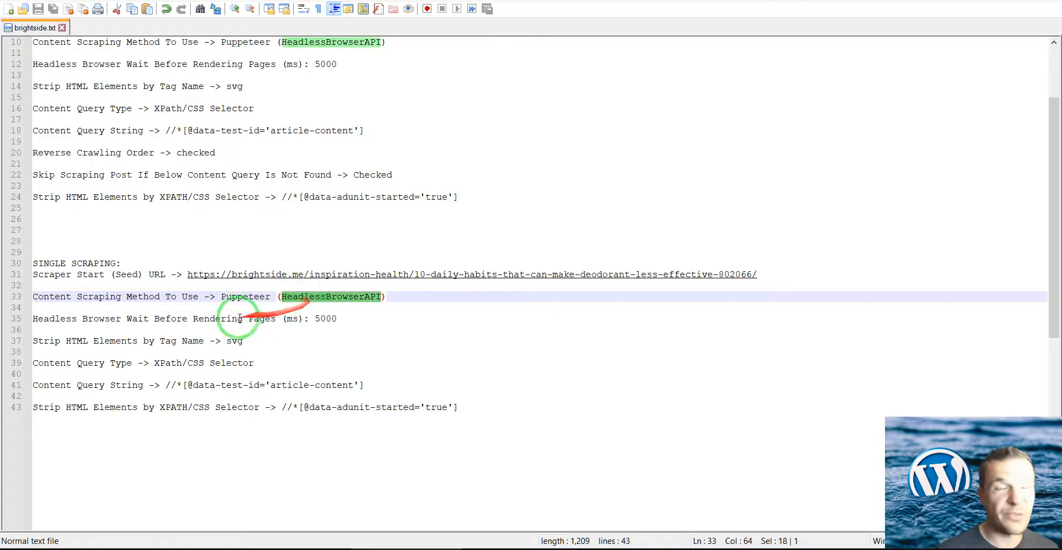
pyautogui.doubleClick(53, 318)
pyautogui.doubleClick(222, 319)
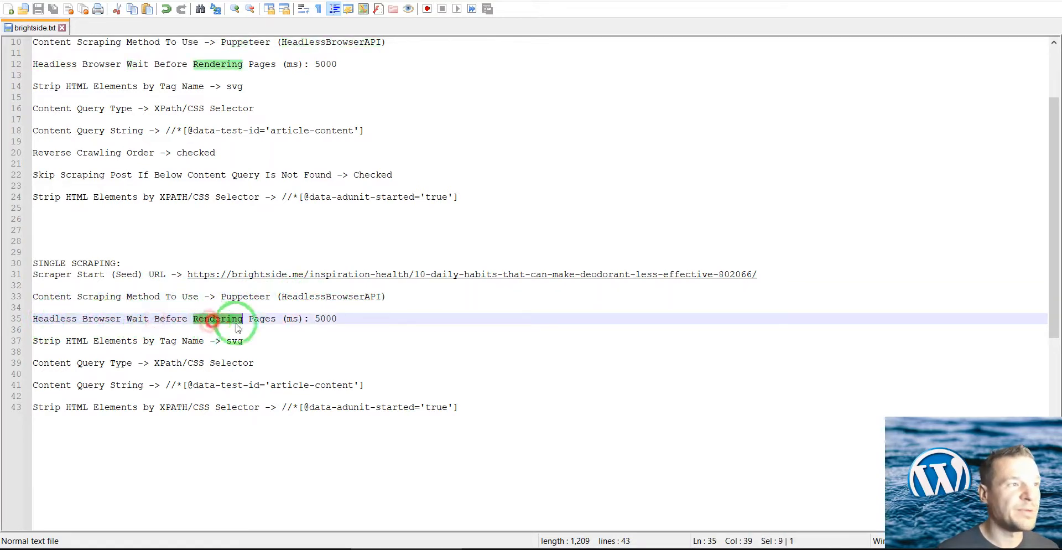
pyautogui.doubleClick(326, 318)
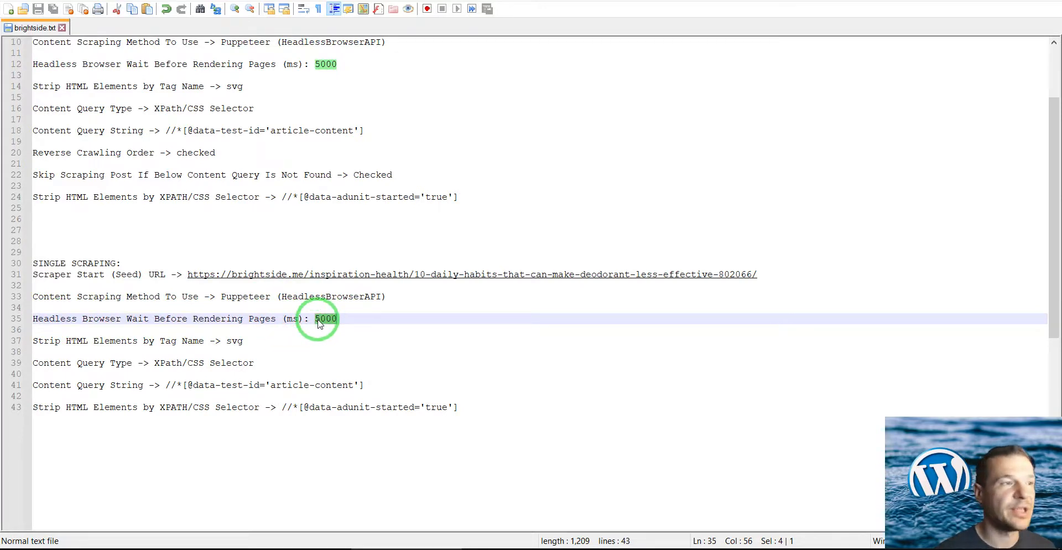
pyautogui.doubleClick(105, 340)
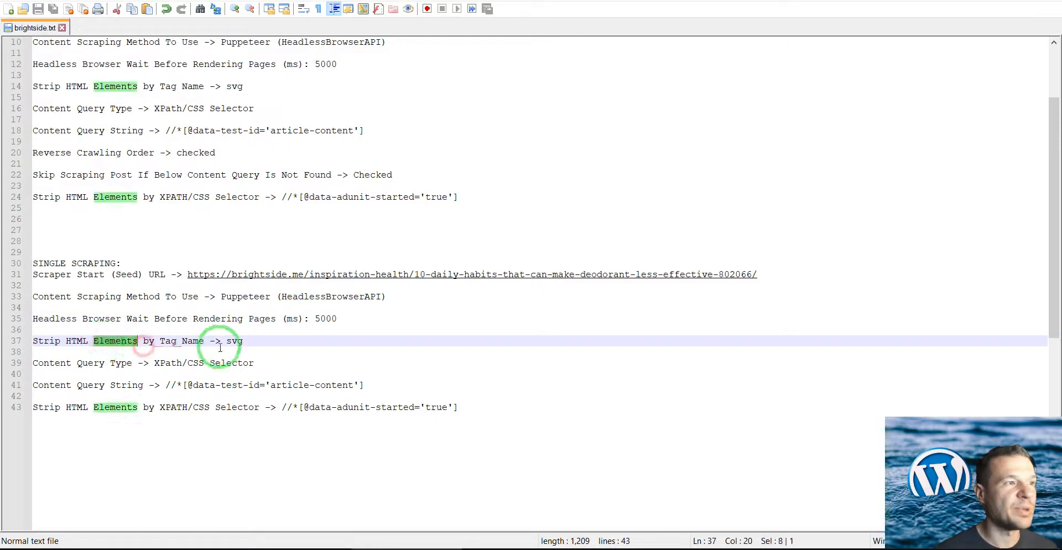
pyautogui.doubleClick(232, 341)
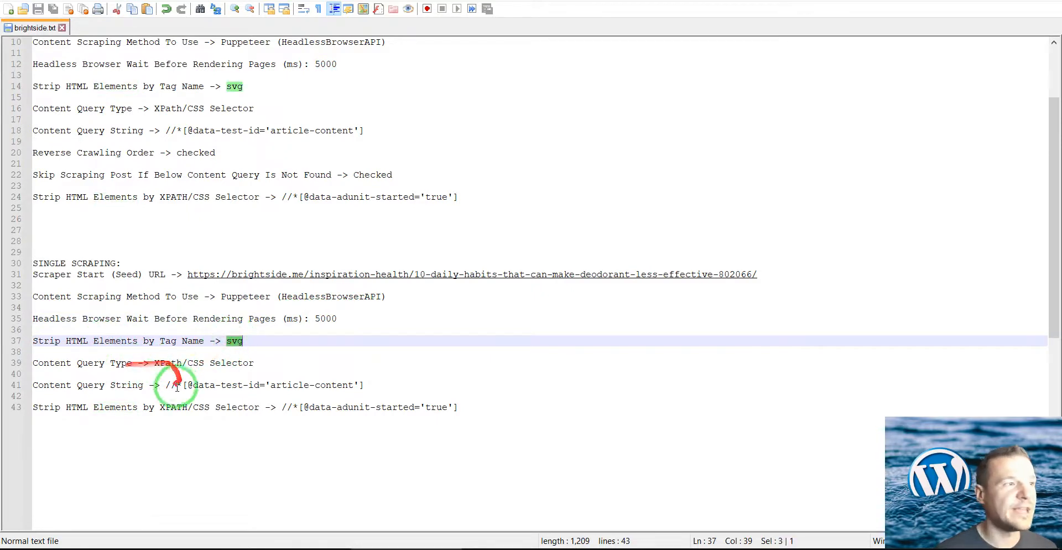
pyautogui.moveTo(167, 384); pyautogui.dragTo(352, 381)
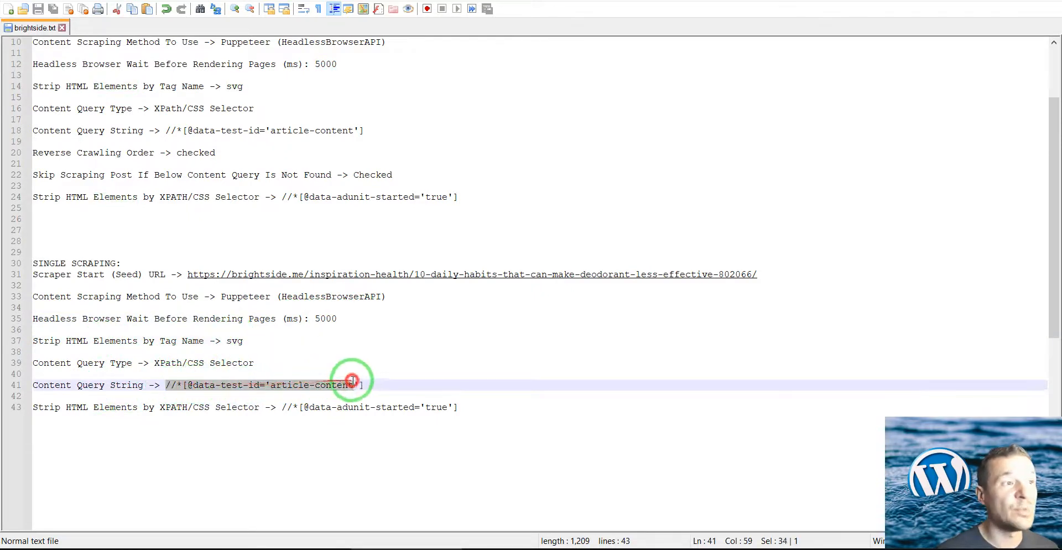
pyautogui.click(192, 385)
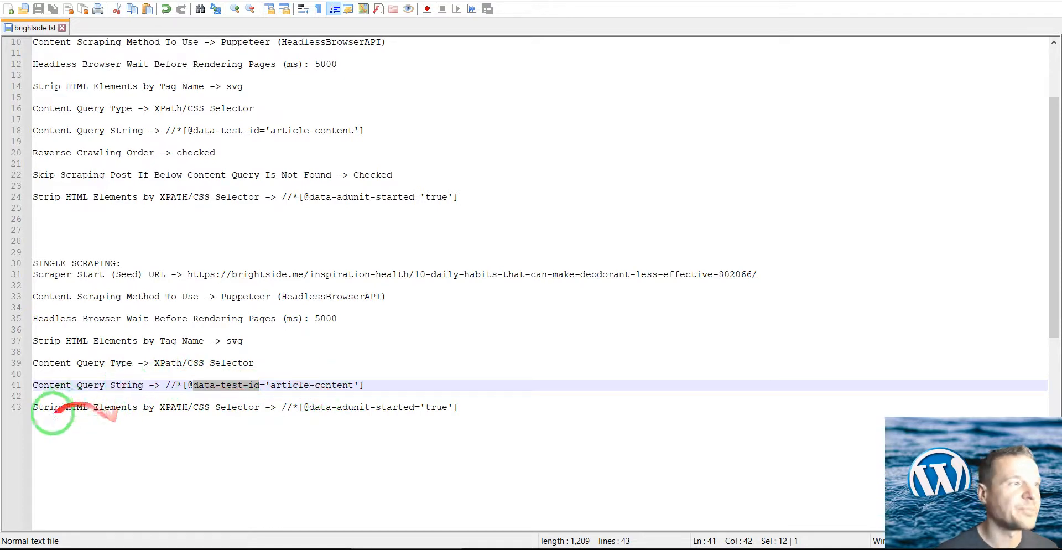
pyautogui.moveTo(66, 407); pyautogui.dragTo(192, 407)
pyautogui.doubleClick(177, 407)
pyautogui.moveTo(282, 406); pyautogui.dragTo(470, 407)
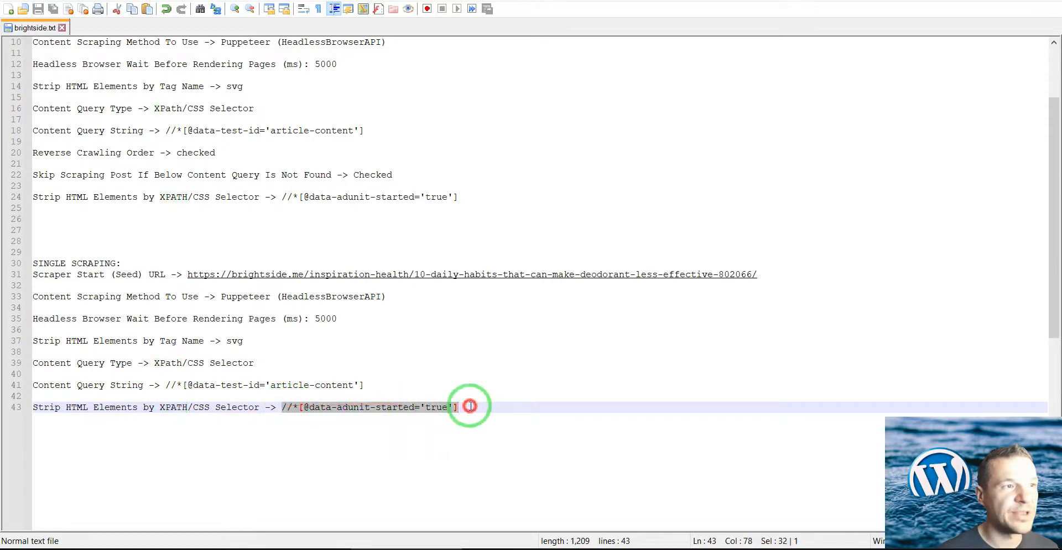
pyautogui.click(399, 428)
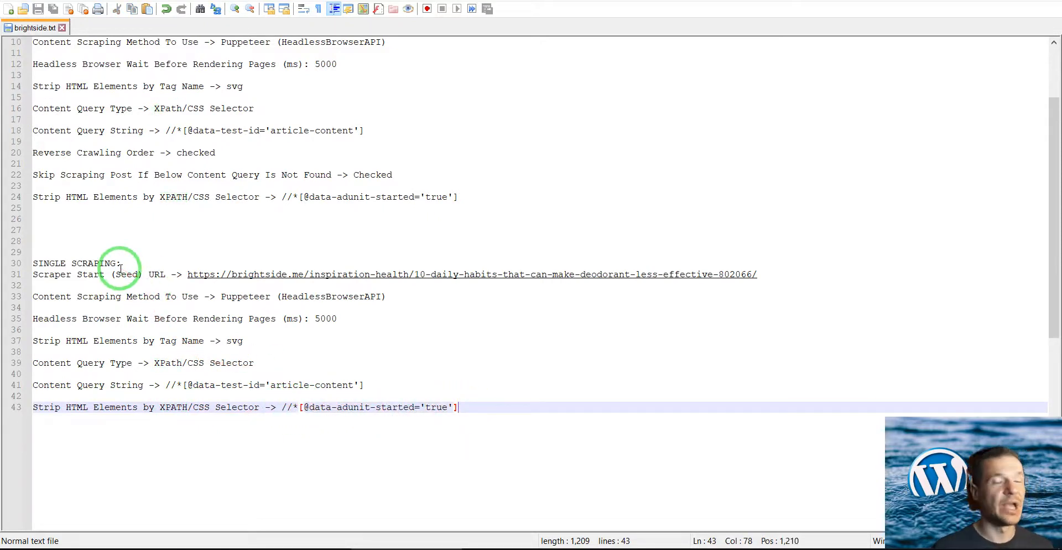
# - Return to the deodorant rule's settings, save them, and duplicate the rule
pyautogui.click(141, 547)
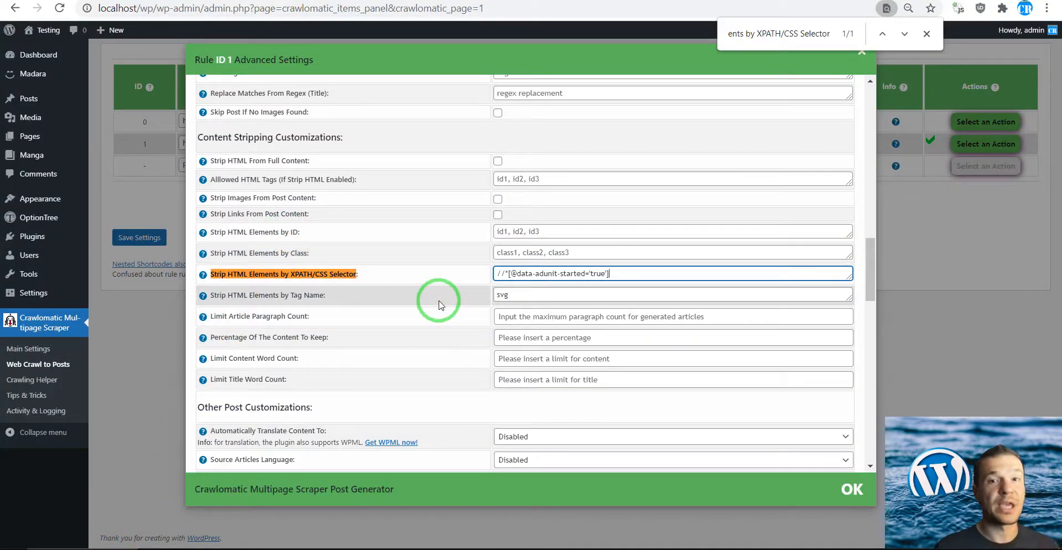
pyautogui.click(142, 237)
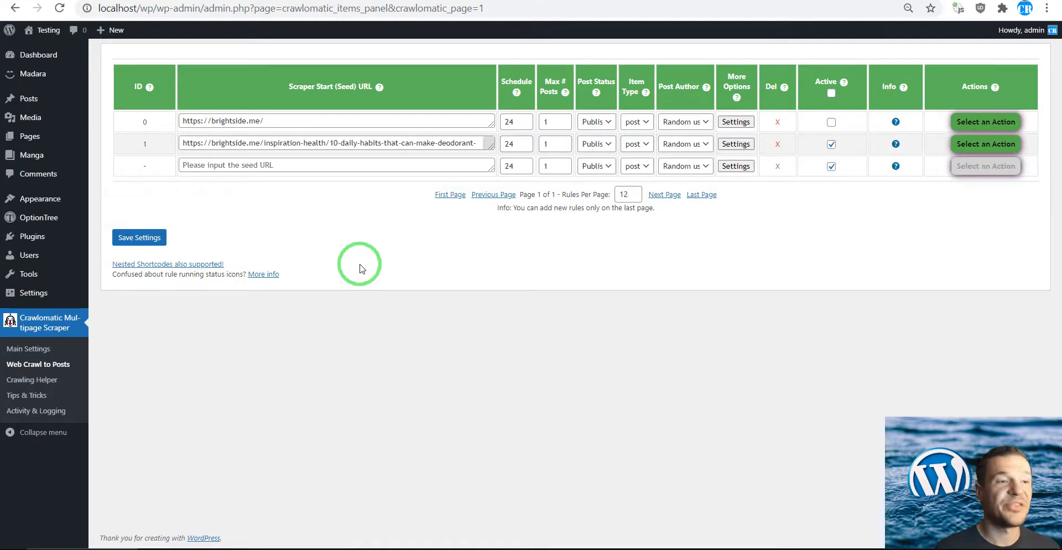
pyautogui.click(973, 144)
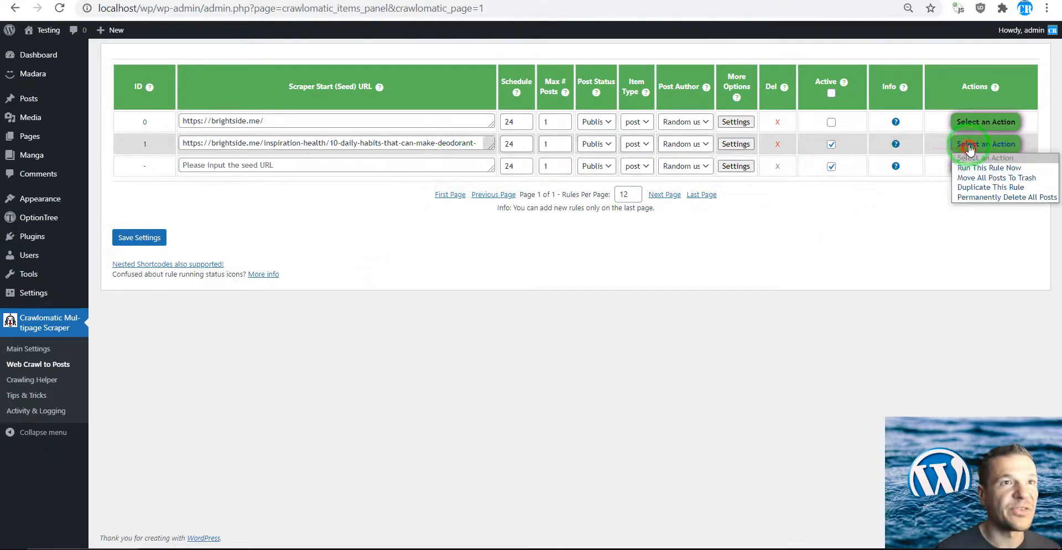
pyautogui.click(973, 168)
pyautogui.press('Return')
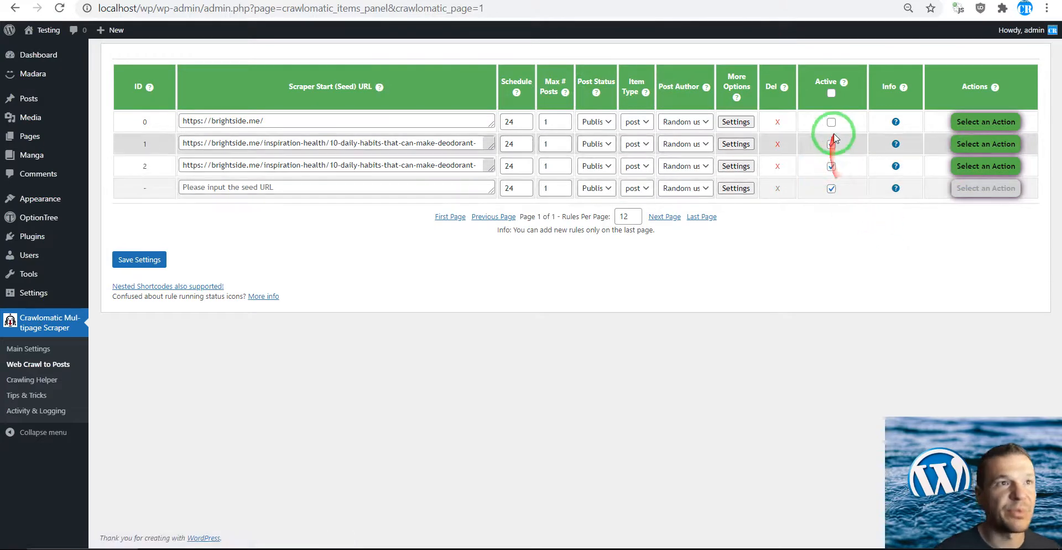
# - Deactivate the original deodorant rule and its duplicate, and save the rules
pyautogui.click(830, 165)
pyautogui.click(139, 259)
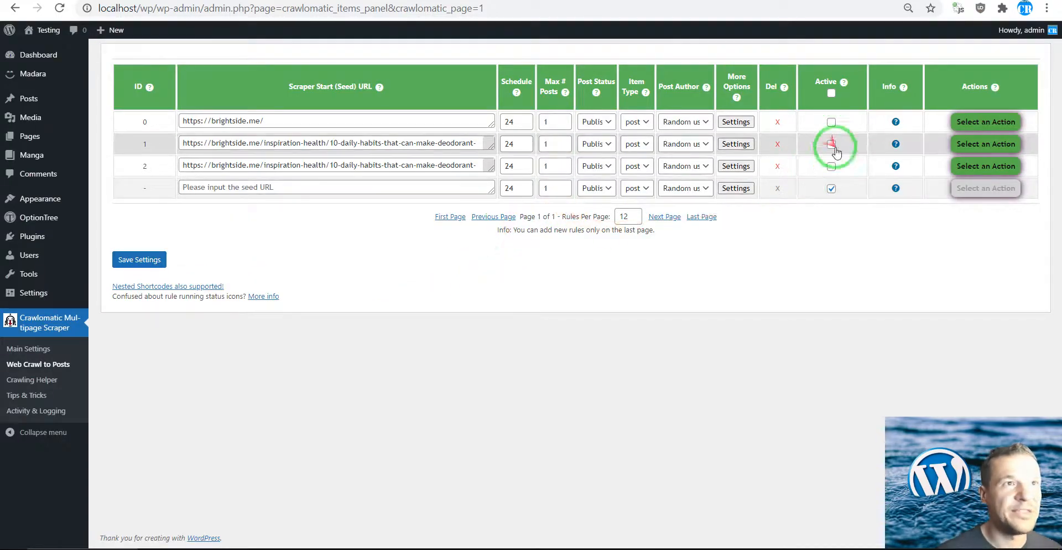
pyautogui.click(832, 99)
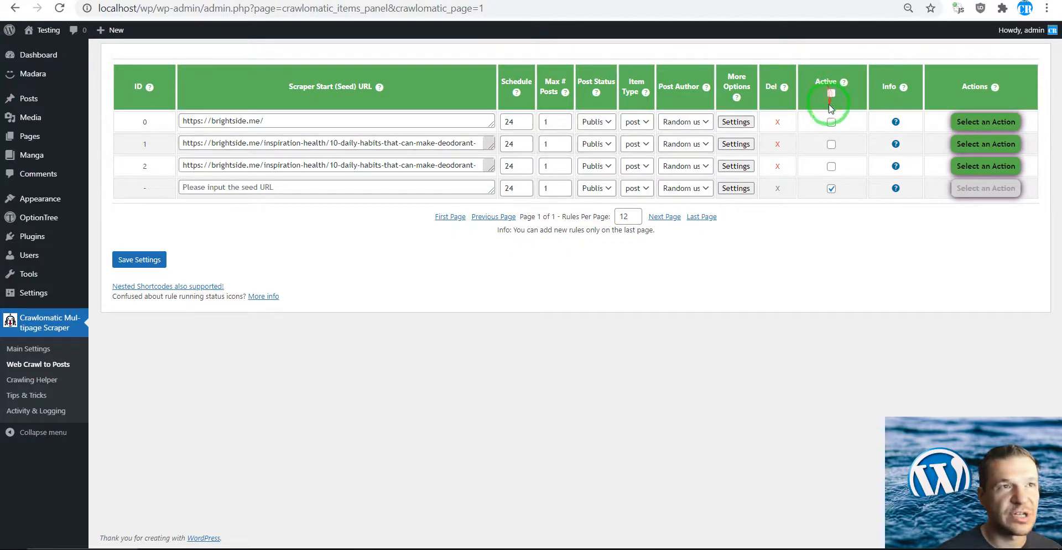
pyautogui.click(831, 122)
pyautogui.click(831, 138)
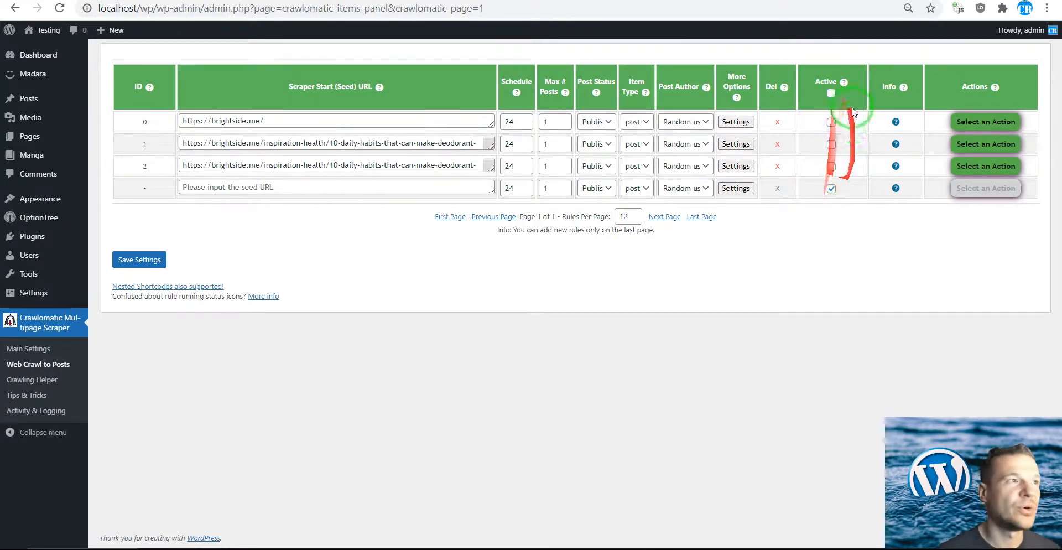
# - Permanently delete all posts generated by the original deodorant rule and return to the rules list
pyautogui.click(983, 122)
pyautogui.click(976, 198)
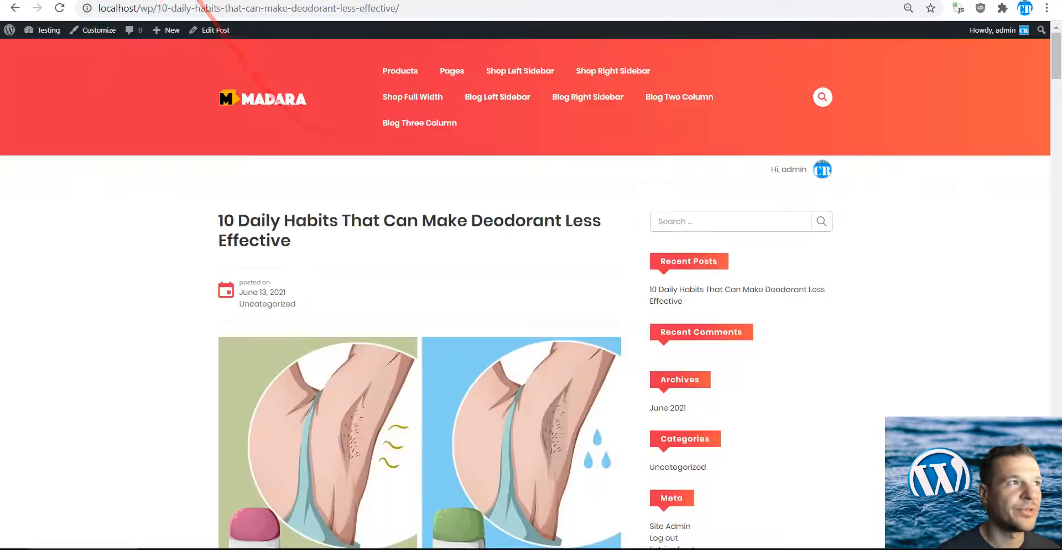
pyautogui.click(243, 100)
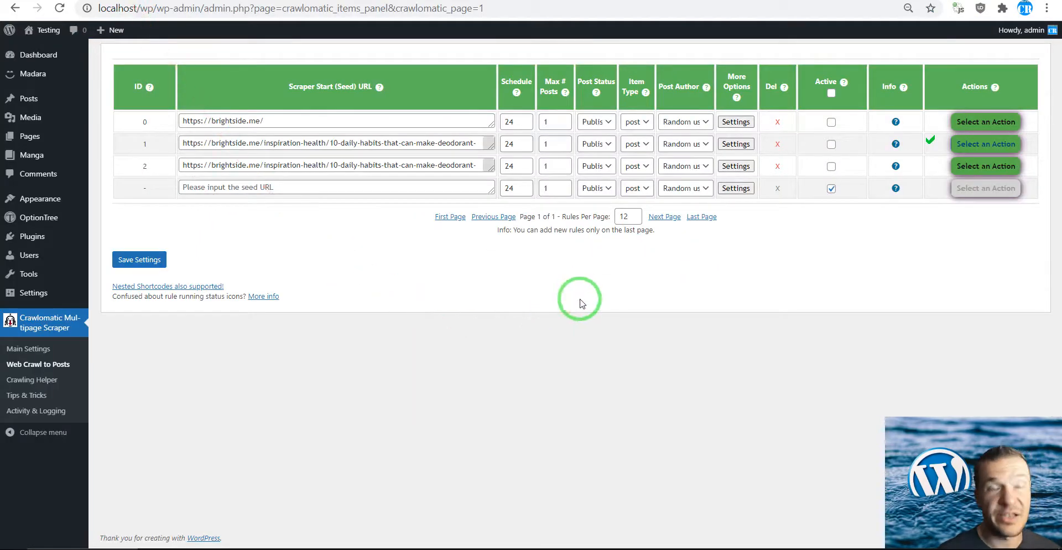
pyautogui.moveTo(262, 164); pyautogui.dragTo(499, 166)
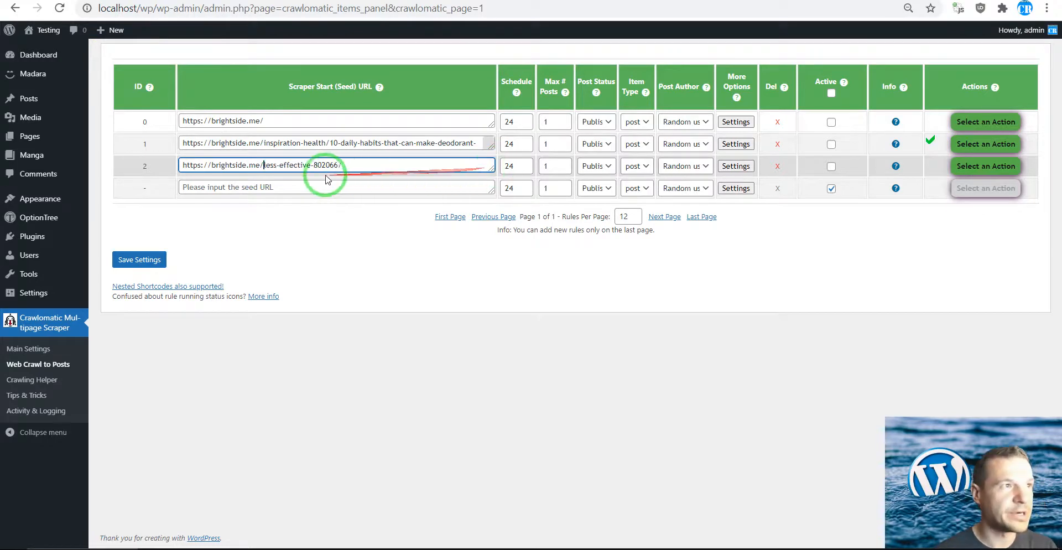
pyautogui.press('BackSpace')
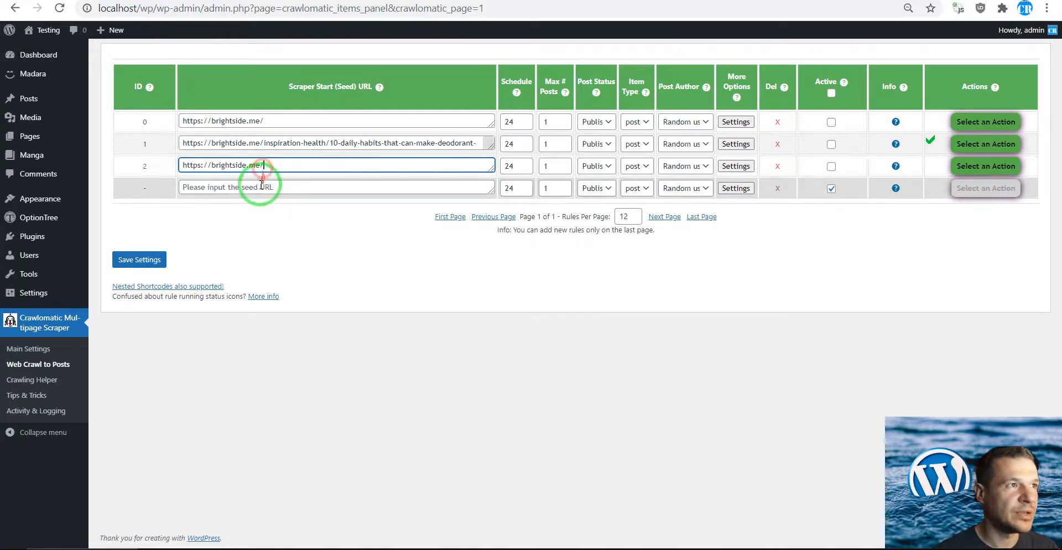
pyautogui.tripleClick(196, 166)
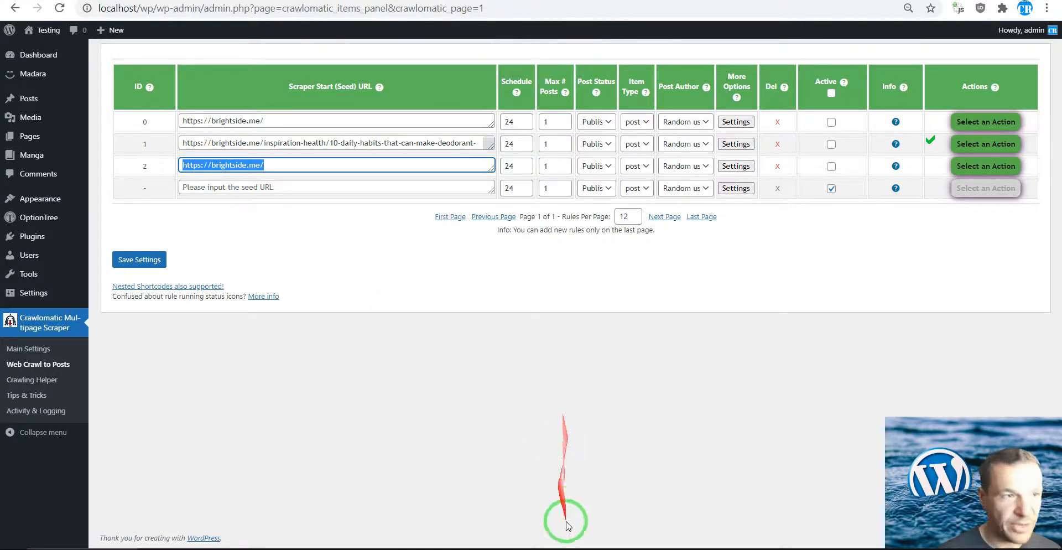
pyautogui.click(400, 546)
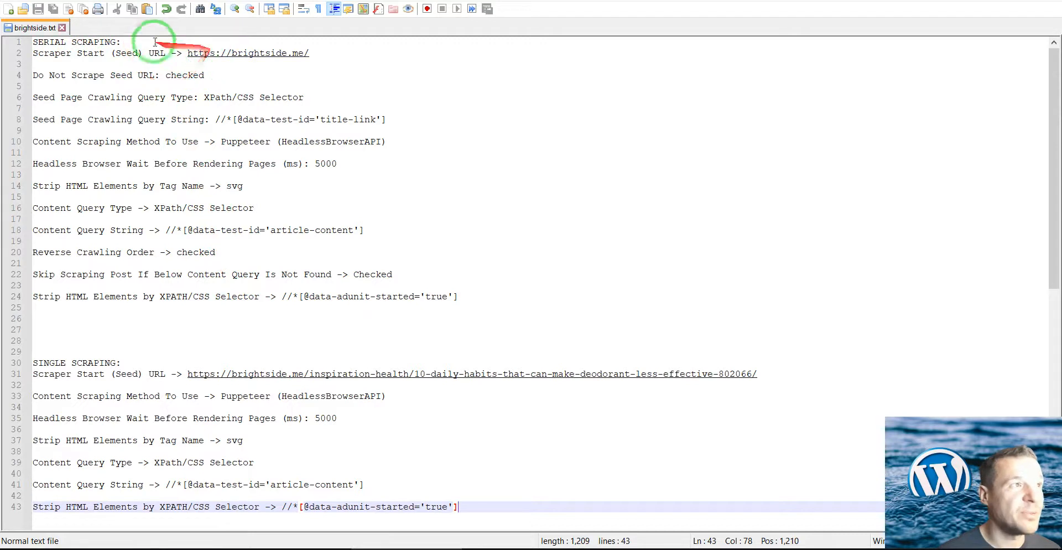
pyautogui.moveTo(38, 53); pyautogui.dragTo(111, 55)
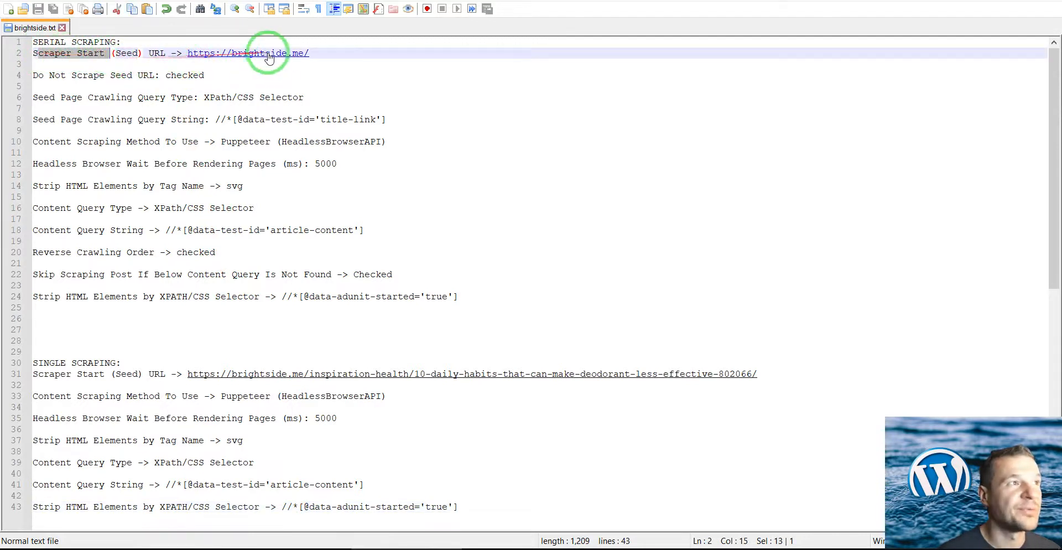
pyautogui.click(106, 549)
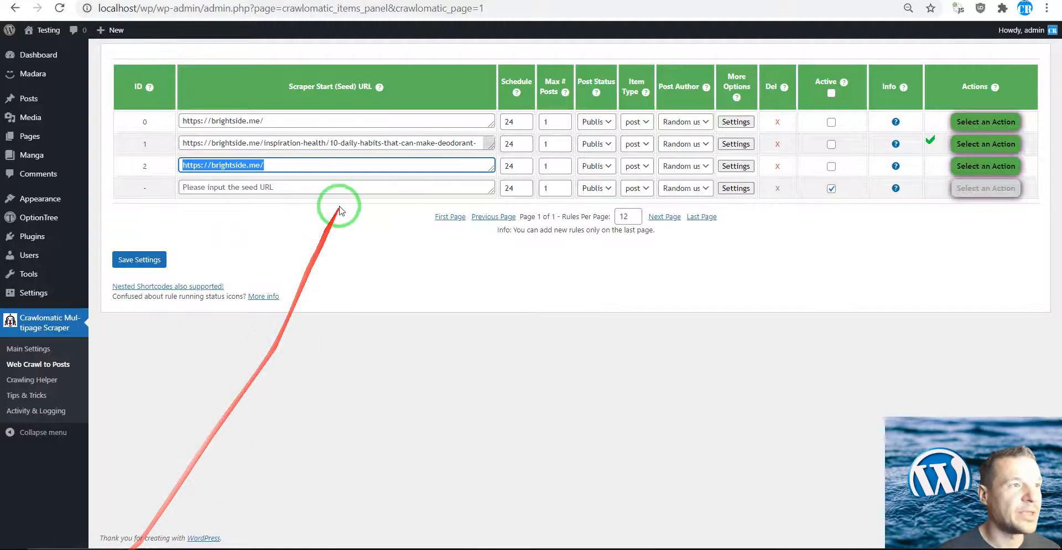
# - Enable Do Not Scrape Seed URL in the advanced settings of rule ID 2 and close the settings
pyautogui.click(731, 166)
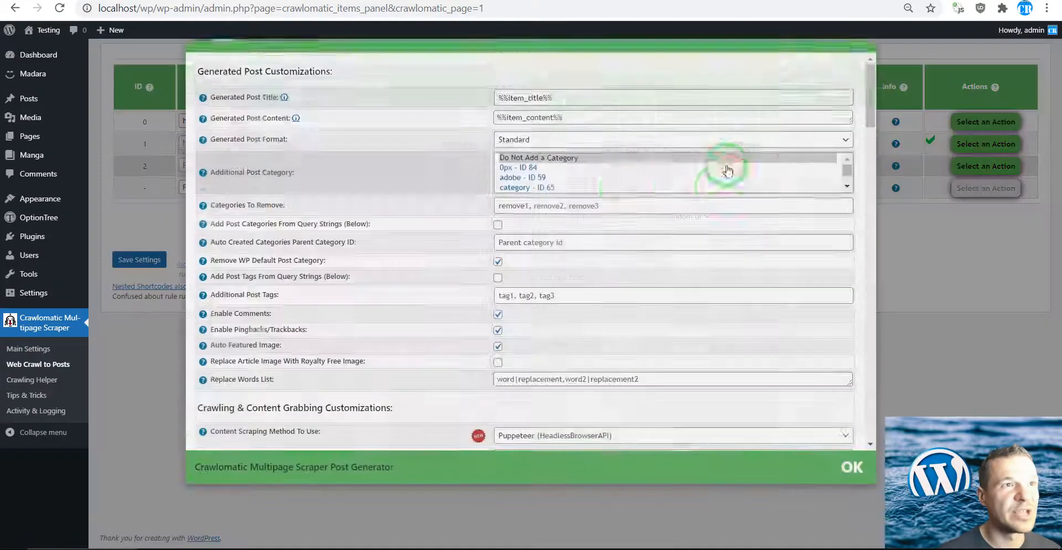
pyautogui.scroll(-6, 422, 280)
pyautogui.moveTo(500, 188)
pyautogui.scroll(2, 517, 202)
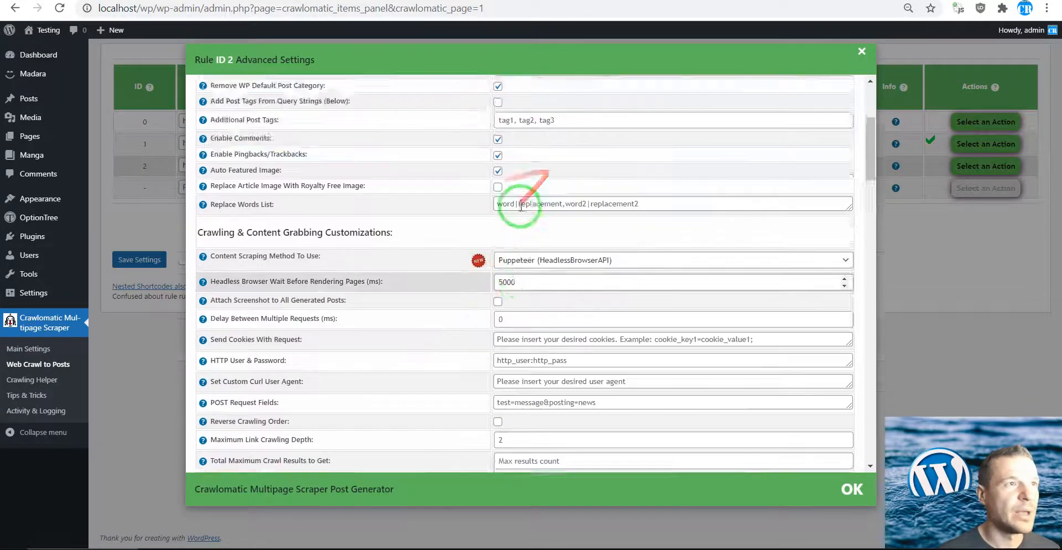
pyautogui.scroll(-2, 502, 183)
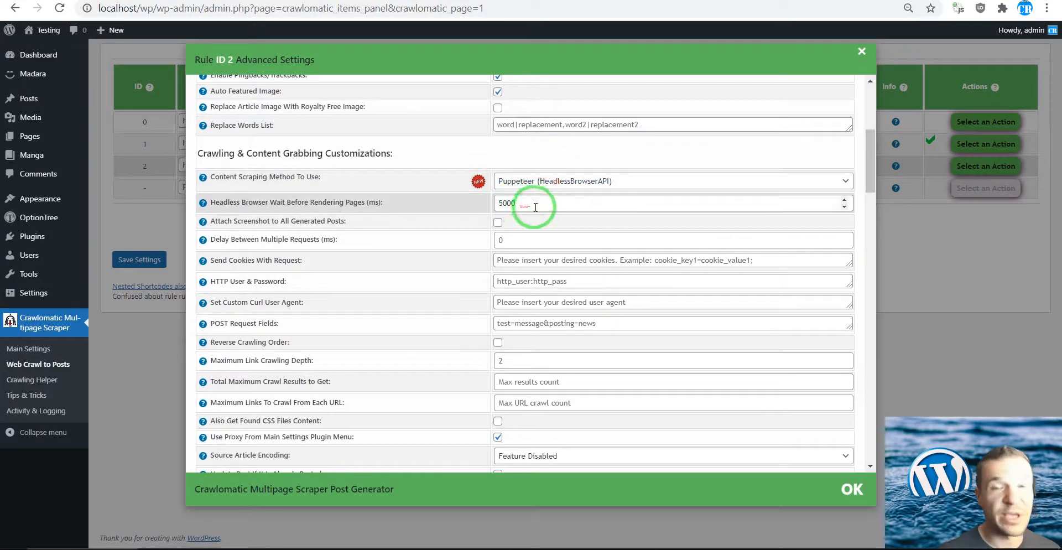
pyautogui.scroll(-8, 458, 263)
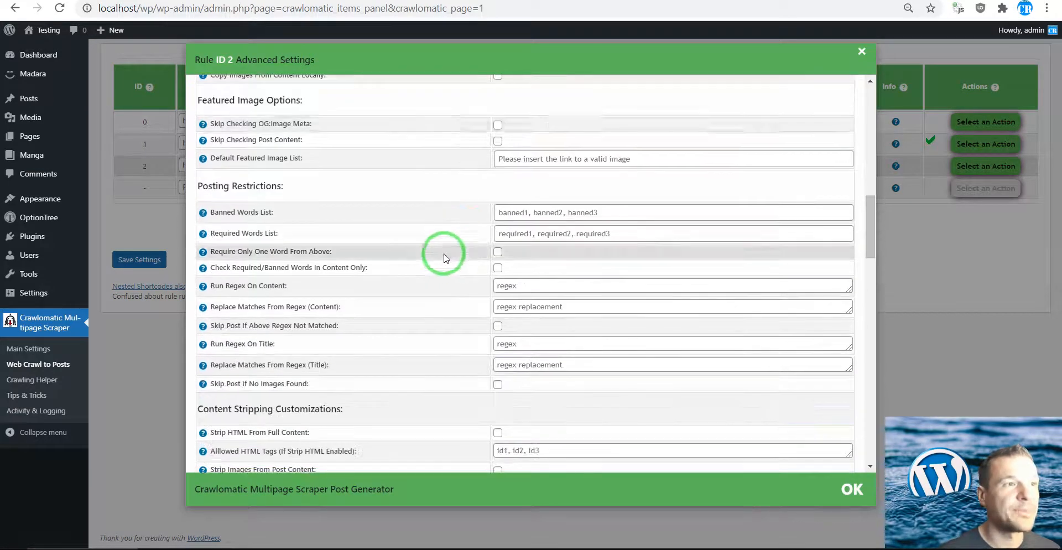
pyautogui.scroll(-10, 444, 257)
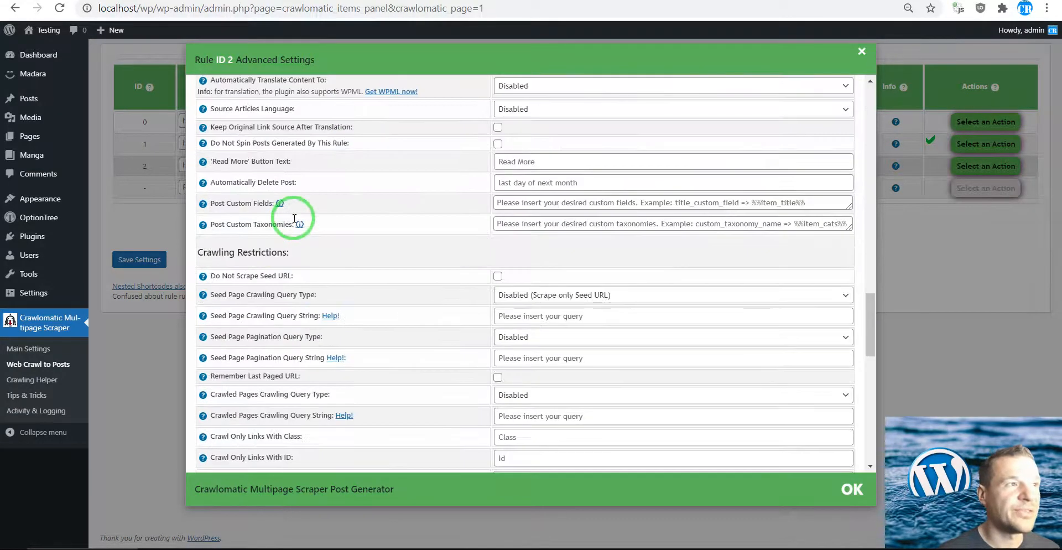
pyautogui.scroll(-1, 294, 218)
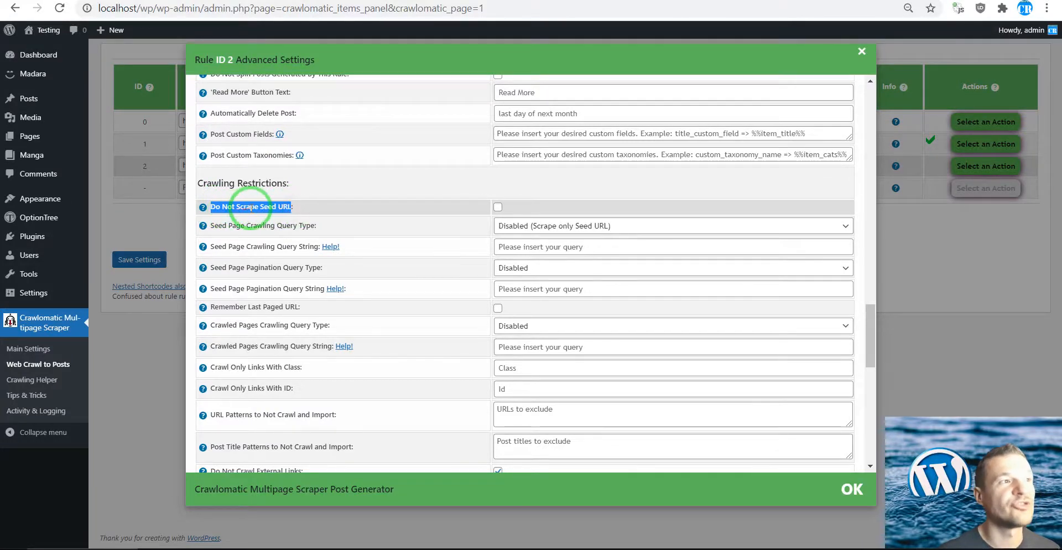
pyautogui.click(498, 207)
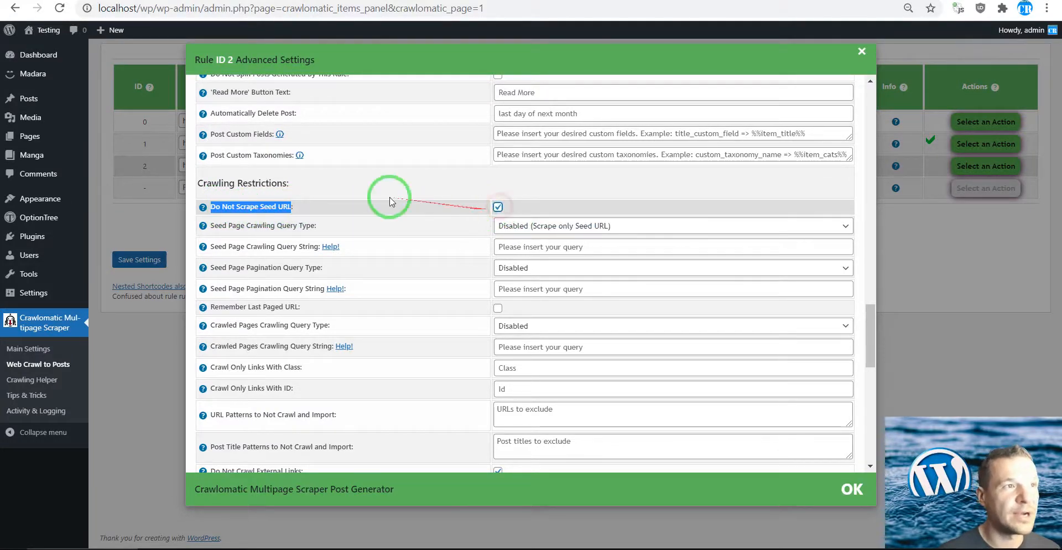
pyautogui.click(146, 201)
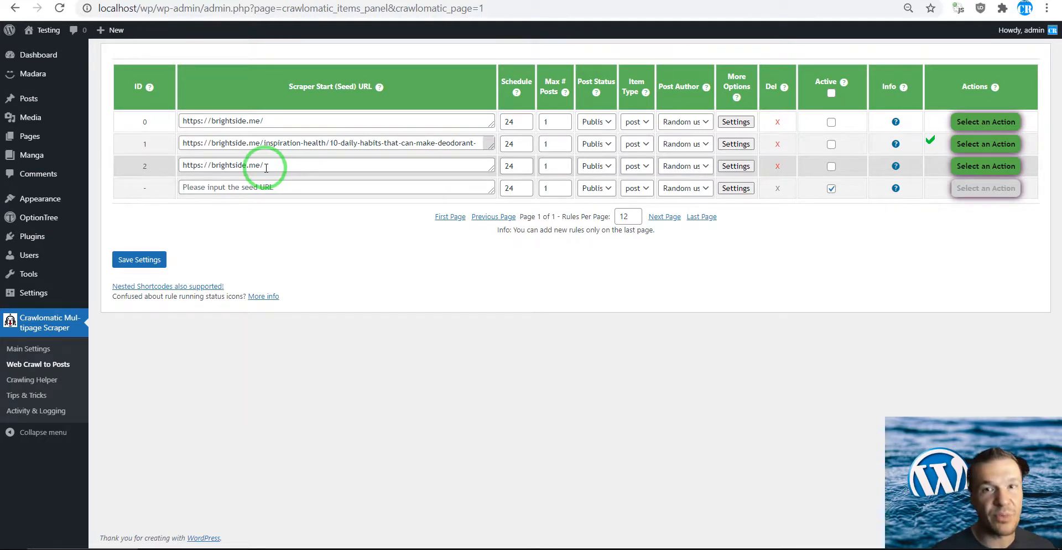
pyautogui.click(736, 166)
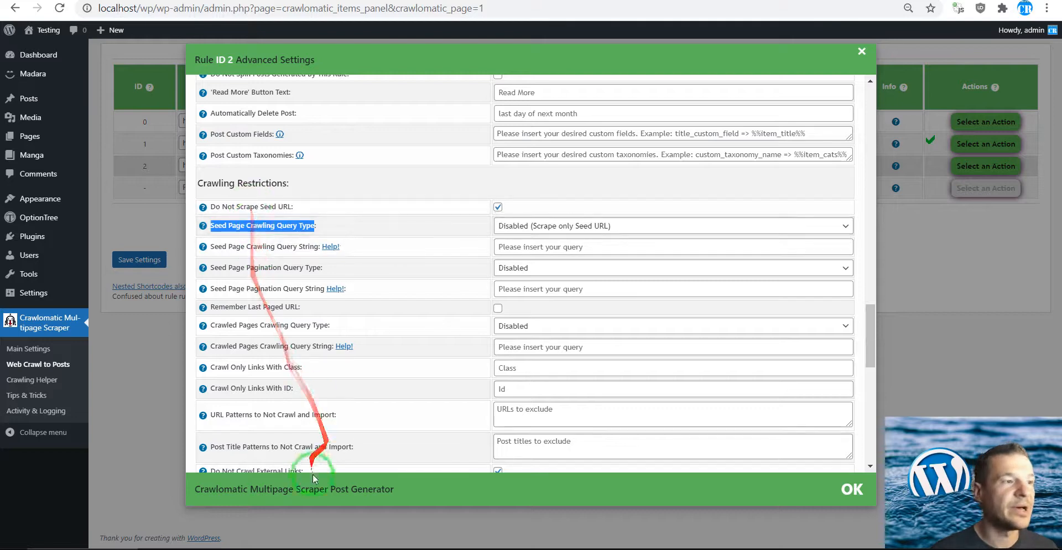
pyautogui.click(417, 548)
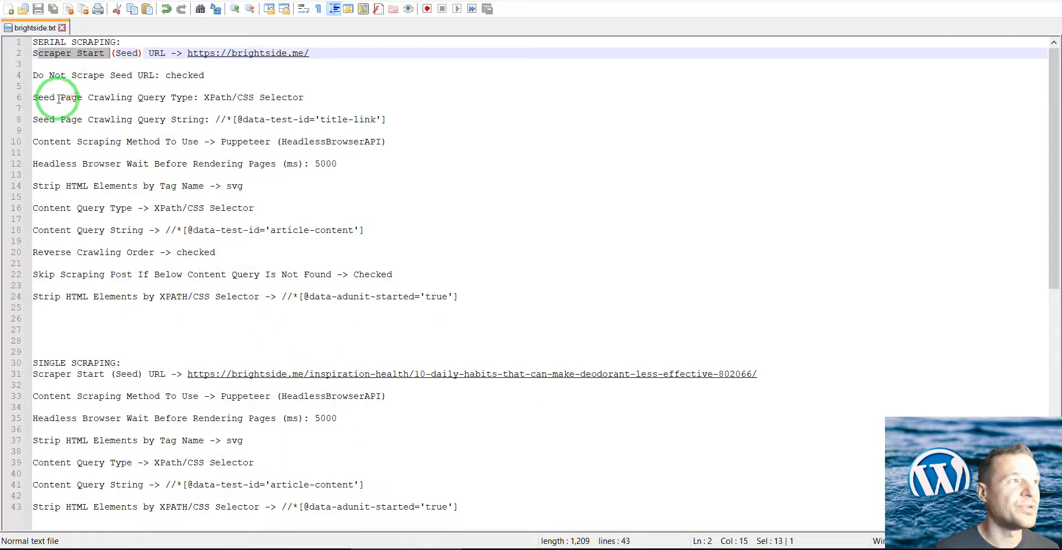
pyautogui.moveTo(219, 121); pyautogui.dragTo(386, 120)
pyautogui.hotkey('ctrl', 'c')
pyautogui.click(66, 547)
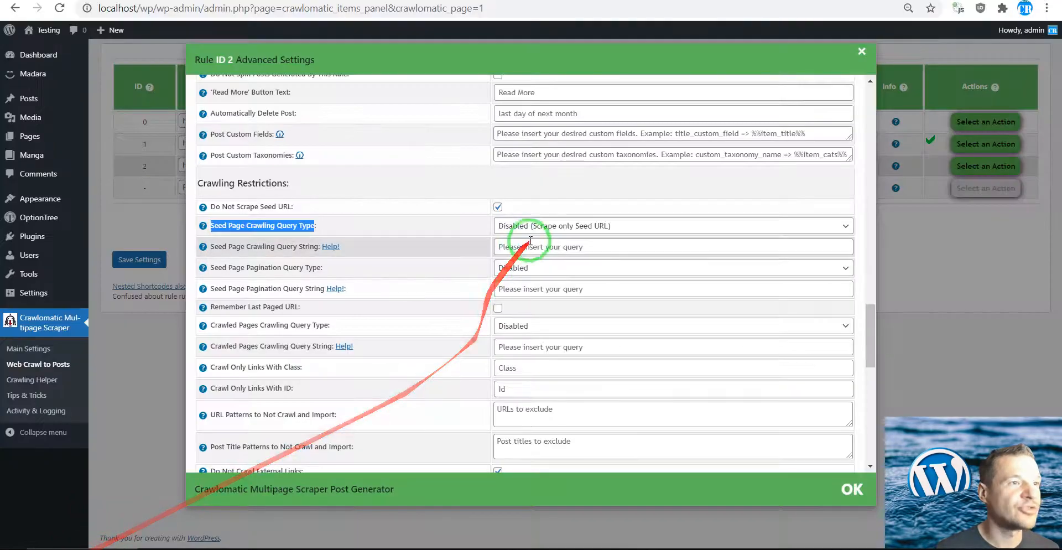
pyautogui.click(531, 226)
pyautogui.click(523, 278)
pyautogui.click(514, 246)
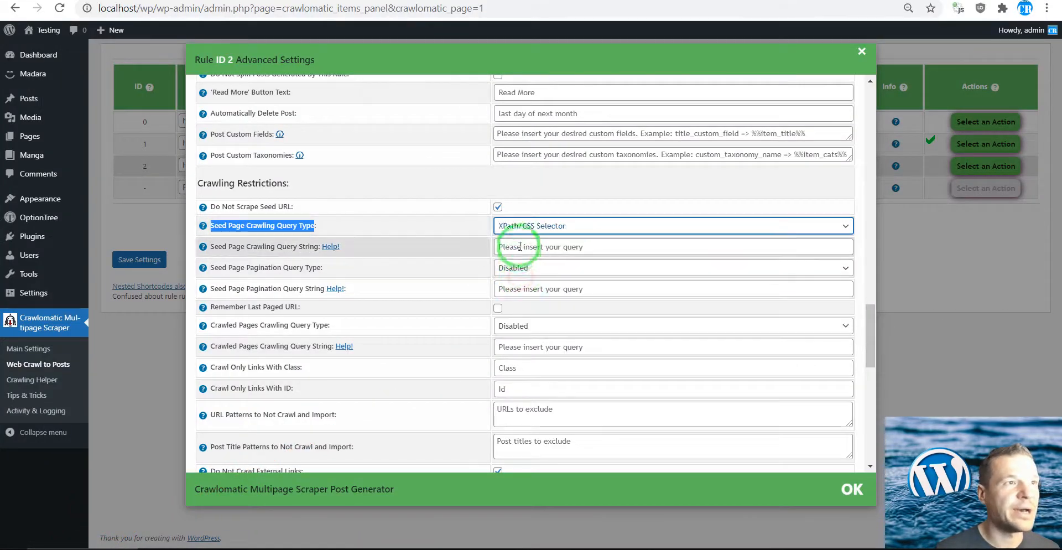
pyautogui.hotkey('ctrl', 'v')
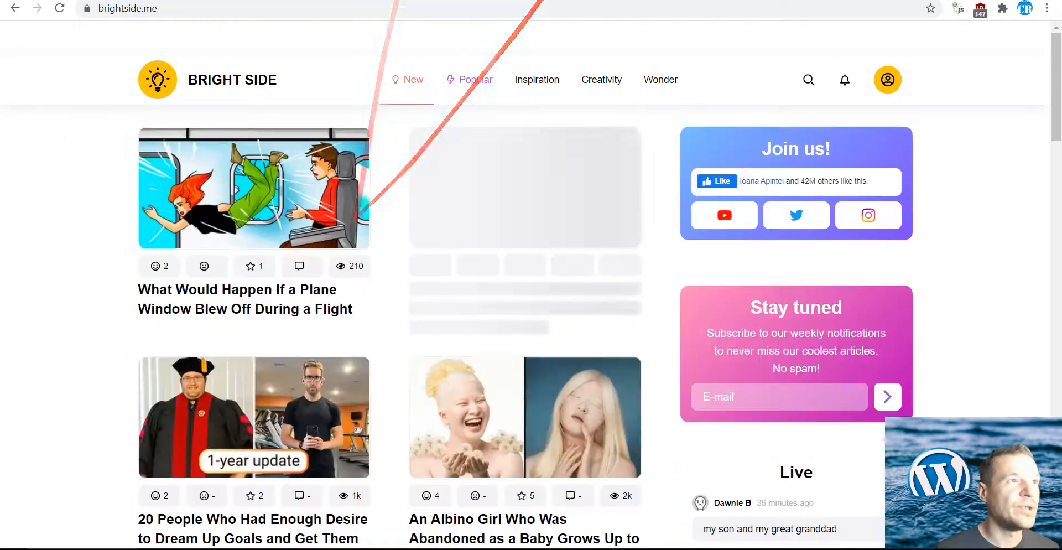
# - Inspect the first article's title link on the Bright Side homepage and examine its tag and data-test-id attribute
pyautogui.click(131, 120)
pyautogui.rightClick(174, 289)
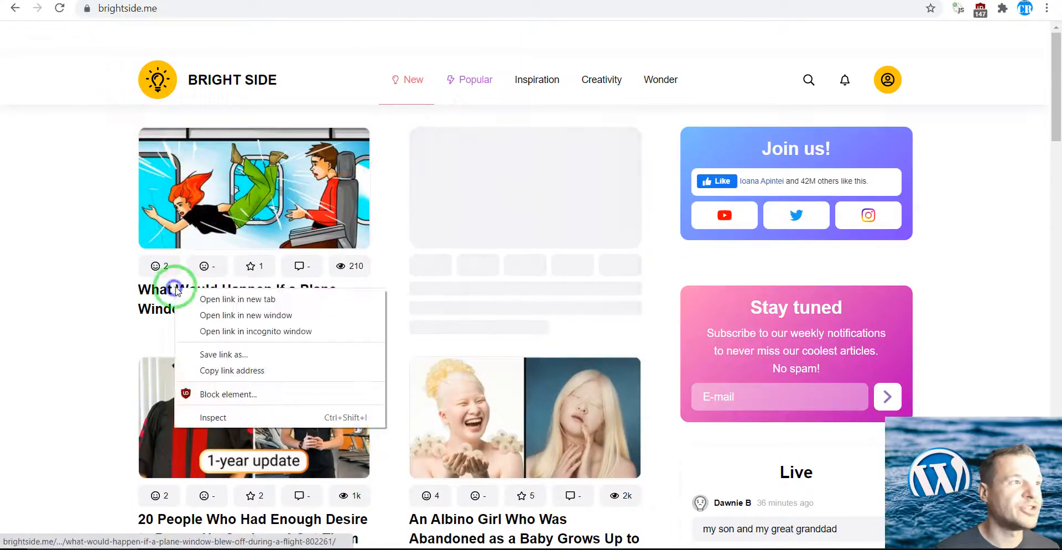
pyautogui.click(211, 418)
pyautogui.scroll(-3, 67, 164)
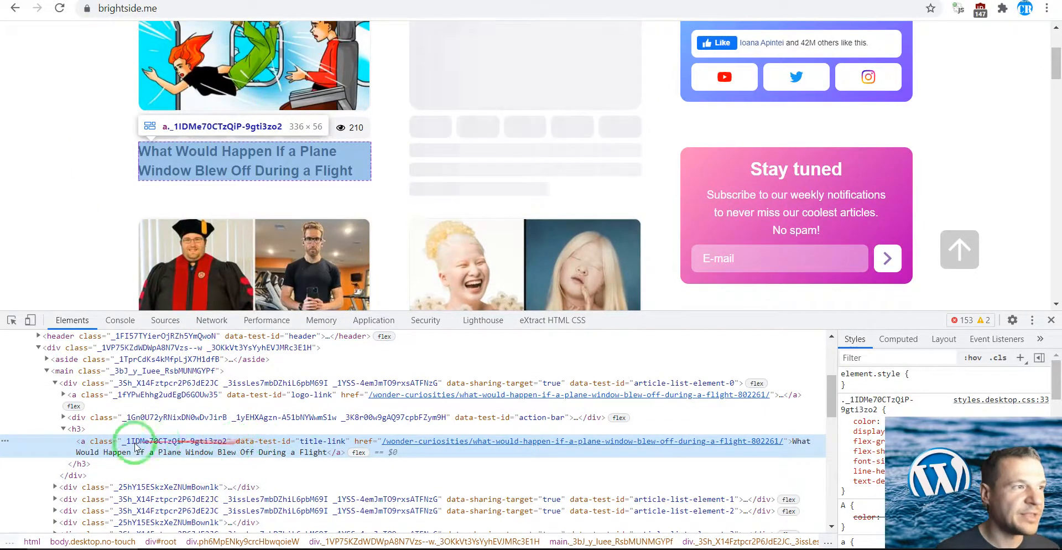
pyautogui.doubleClick(83, 440)
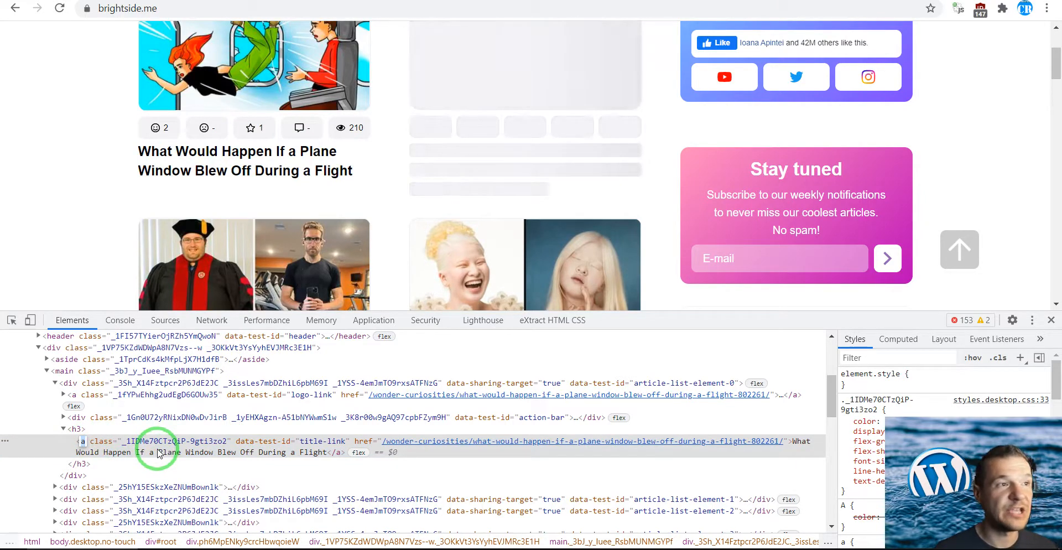
pyautogui.click(288, 441)
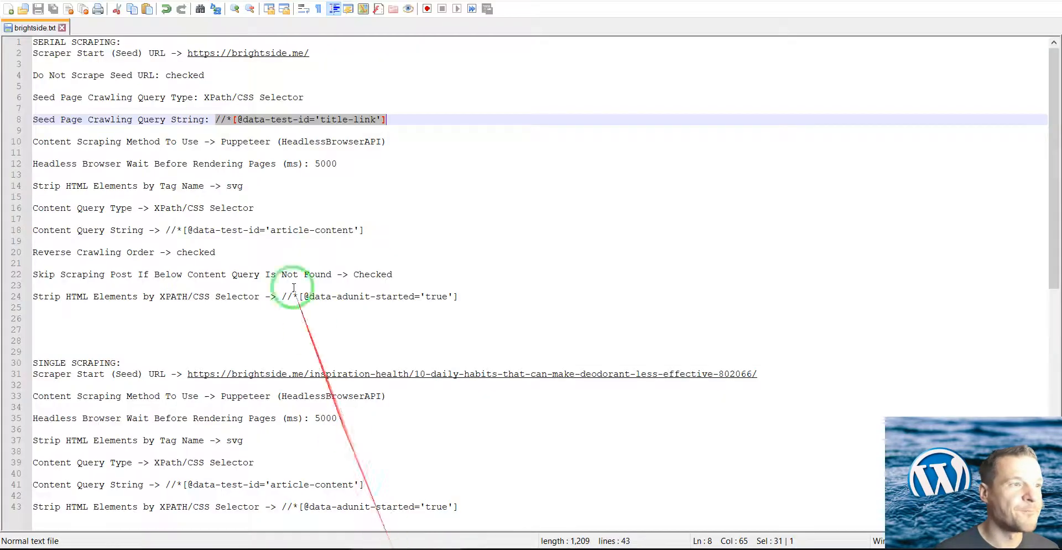
# - Look up the Reverse Crawling Order setting from the Serial Scraping notes in rule 2's settings and enable it
pyautogui.moveTo(220, 142); pyautogui.dragTo(419, 228)
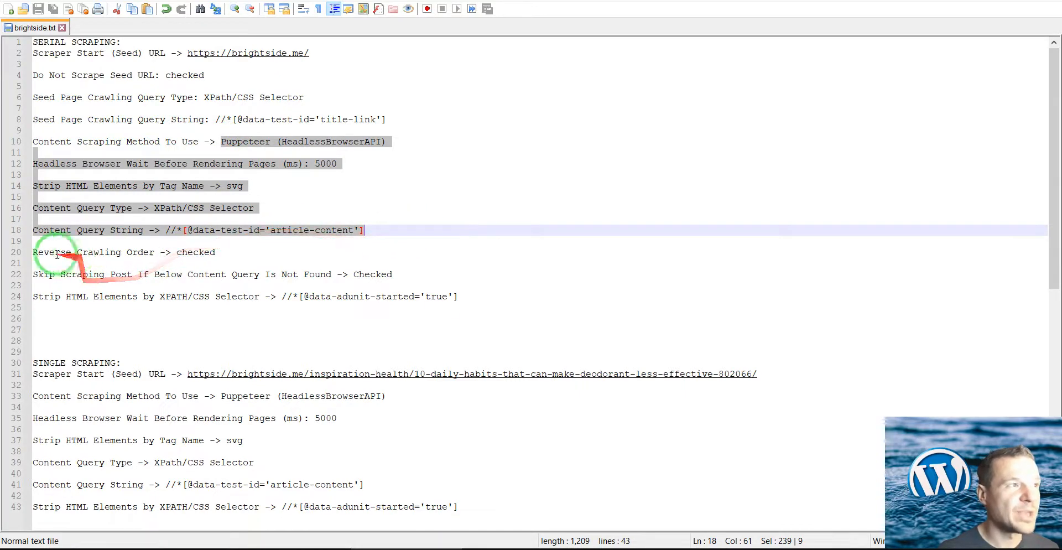
pyautogui.moveTo(33, 253); pyautogui.dragTo(152, 251)
pyautogui.hotkey('ctrl', 'c')
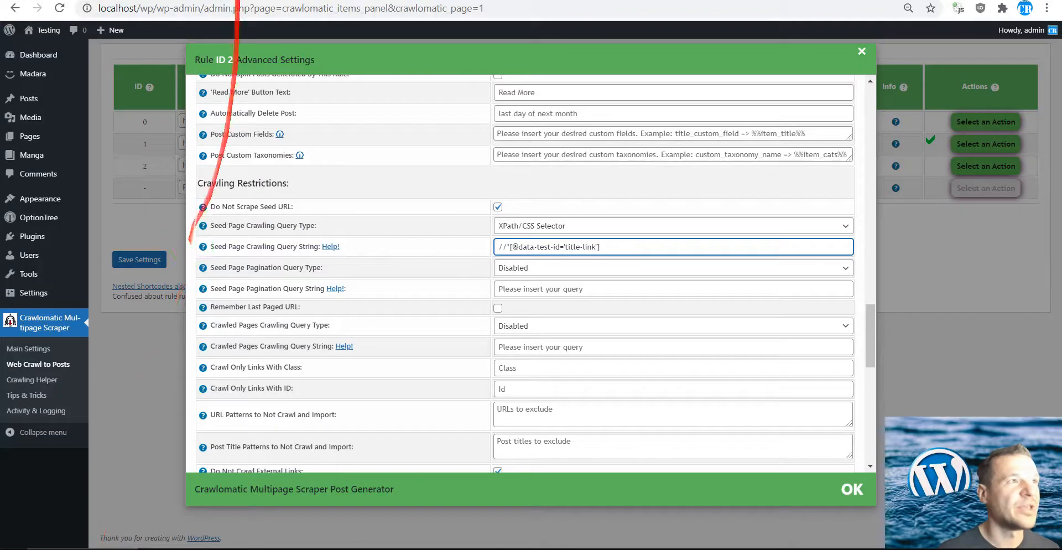
pyautogui.click(237, 1)
pyautogui.click(113, 1)
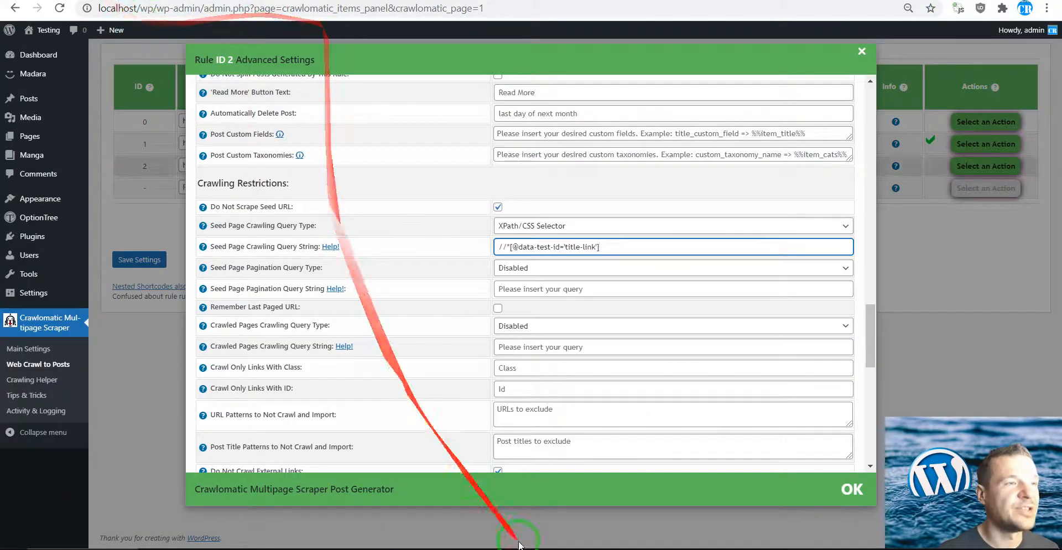
pyautogui.click(551, 252)
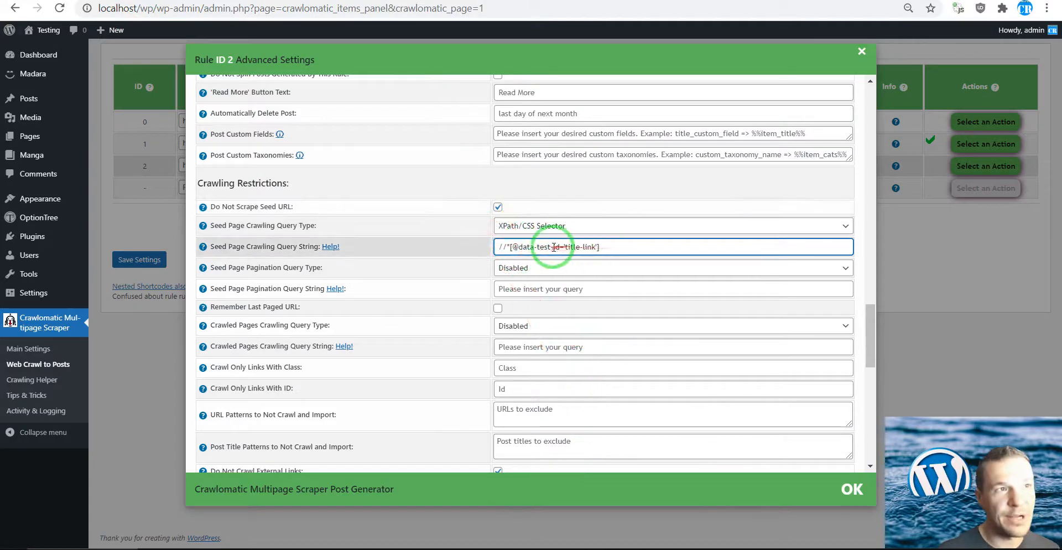
pyautogui.hotkey('ctrl', 'f')
pyautogui.hotkey('ctrl', 'v')
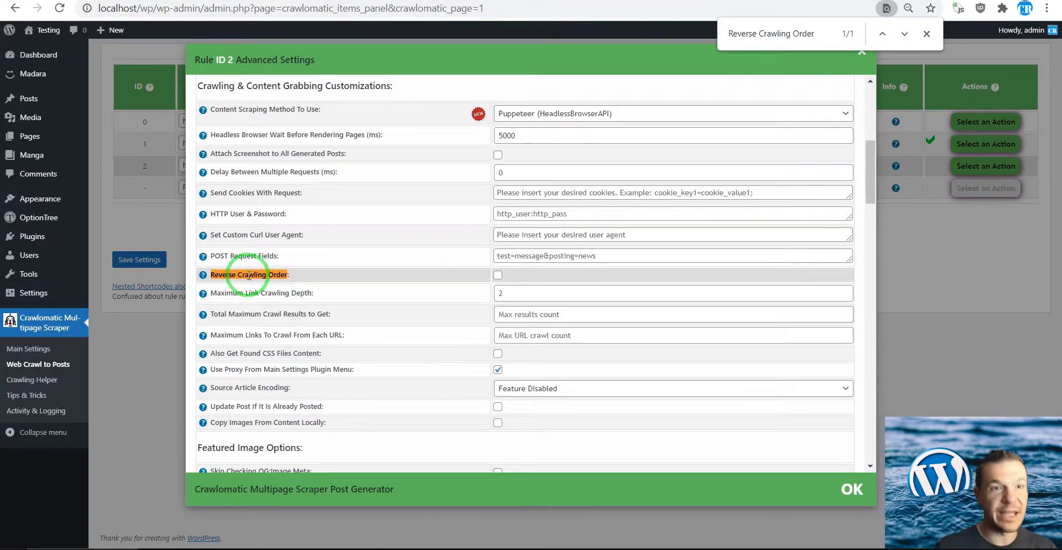
pyautogui.click(498, 275)
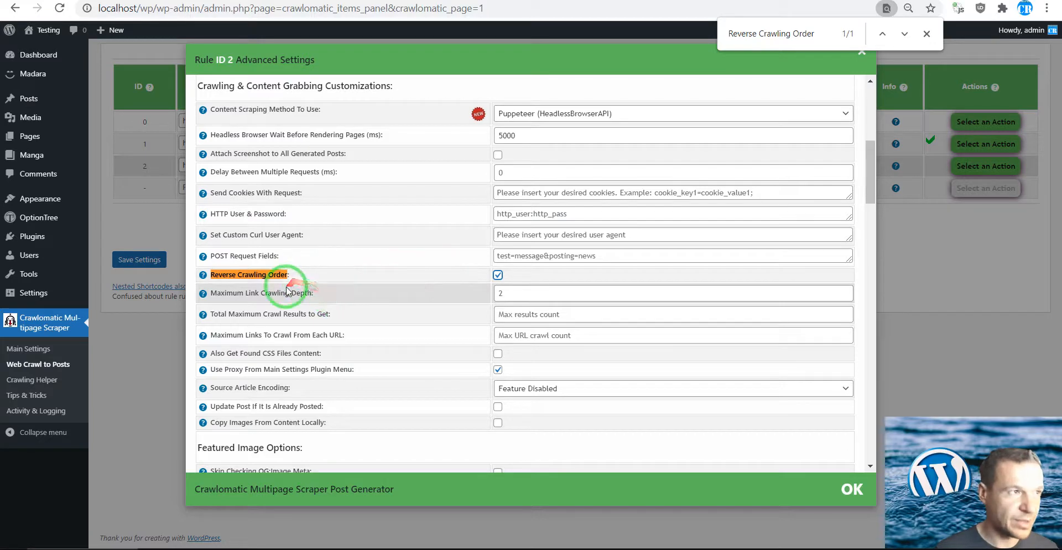
# - Find the Skip Scraping Post If Below Content Query Is Not Found option named in the notes and enable it for rule 2
pyautogui.click(379, 548)
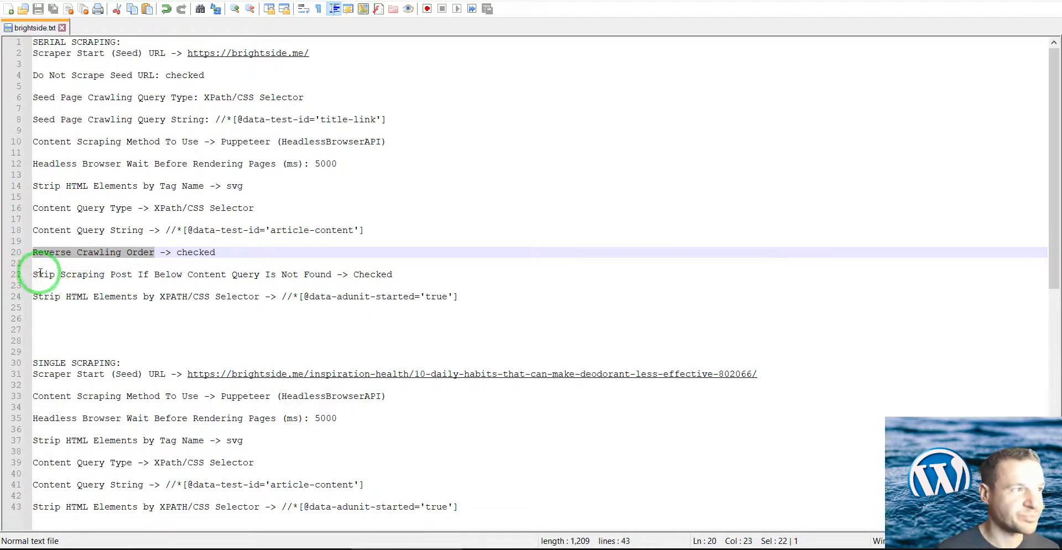
pyautogui.moveTo(32, 276); pyautogui.dragTo(331, 278)
pyautogui.hotkey('ctrl', 'c')
pyautogui.click(117, 547)
pyautogui.hotkey('ctrl', 'f')
pyautogui.hotkey('ctrl', 'v')
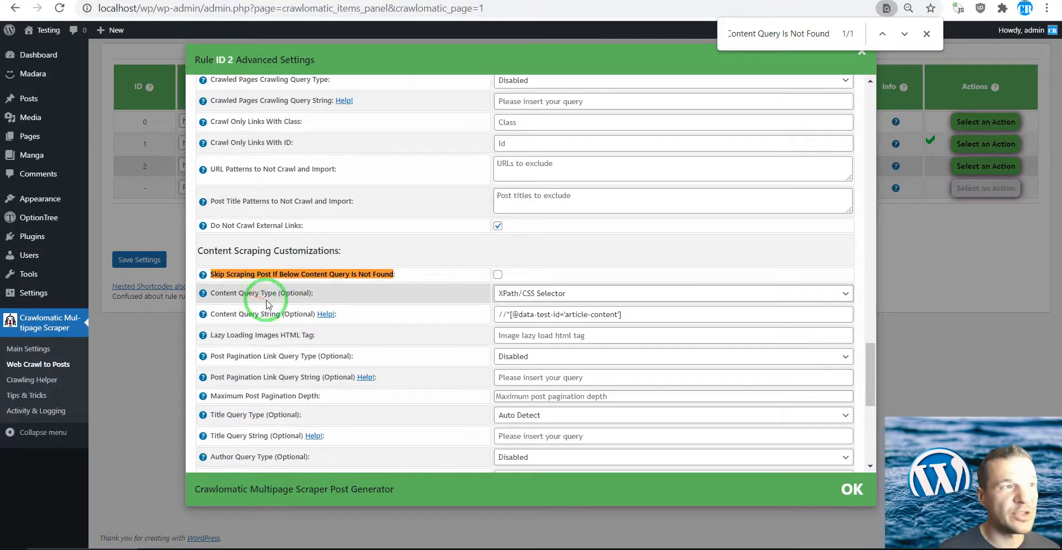
pyautogui.click(498, 275)
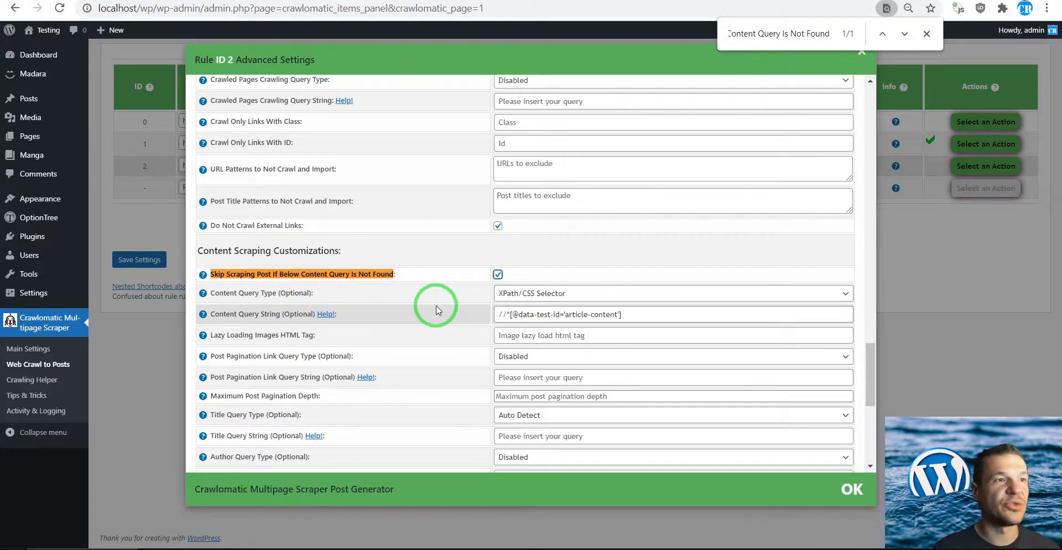
# - Review rule 2's Content Query Type and Content Query String, and check the remaining settings in the Serial Scraping notes
pyautogui.moveTo(518, 314); pyautogui.dragTo(617, 315)
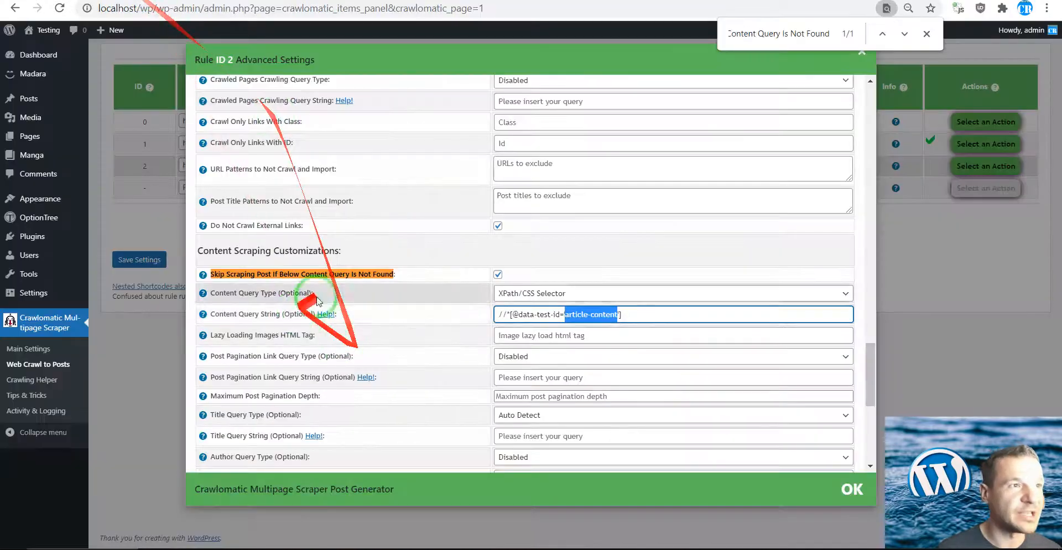
pyautogui.click(222, 275)
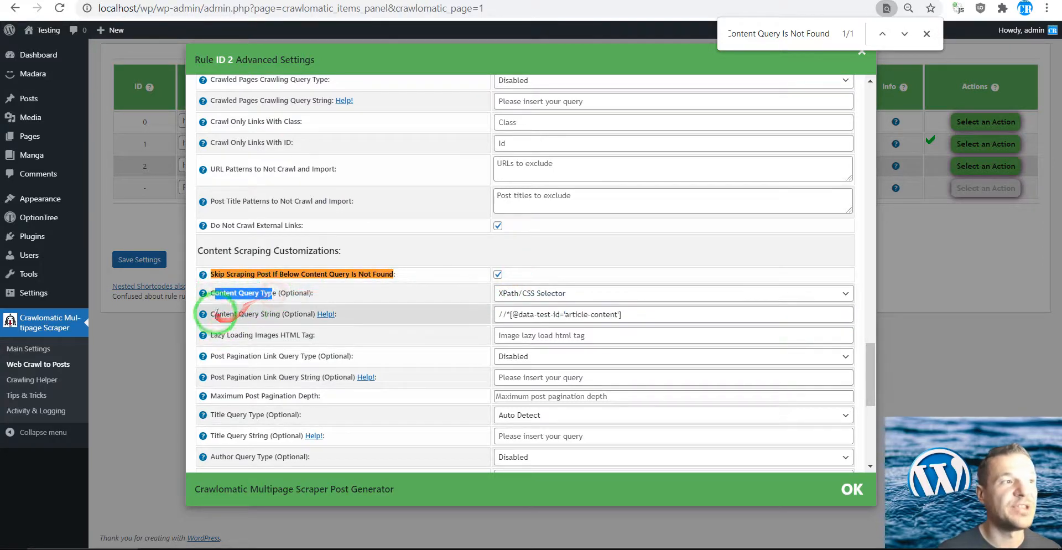
pyautogui.moveTo(215, 314); pyautogui.dragTo(278, 325)
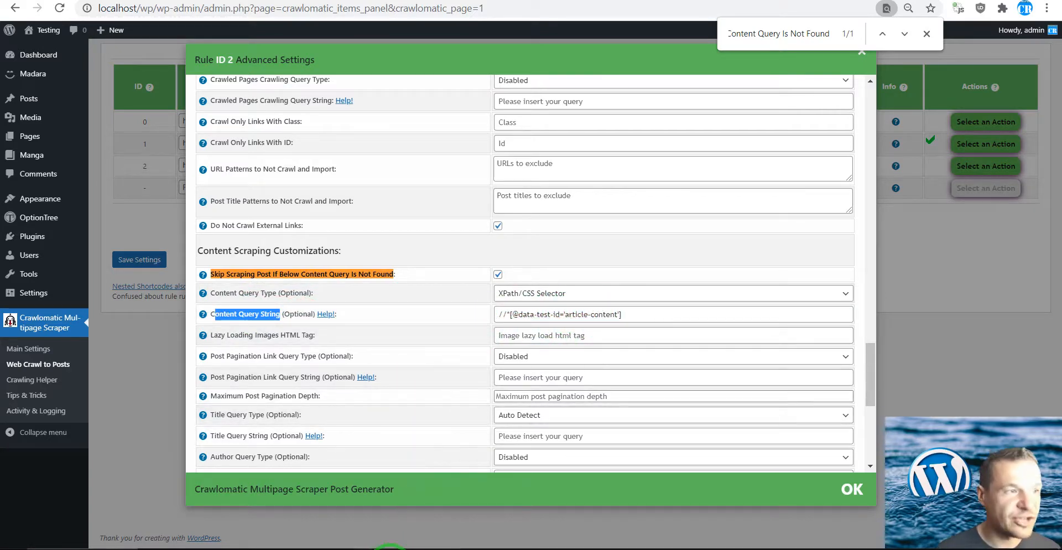
pyautogui.click(389, 547)
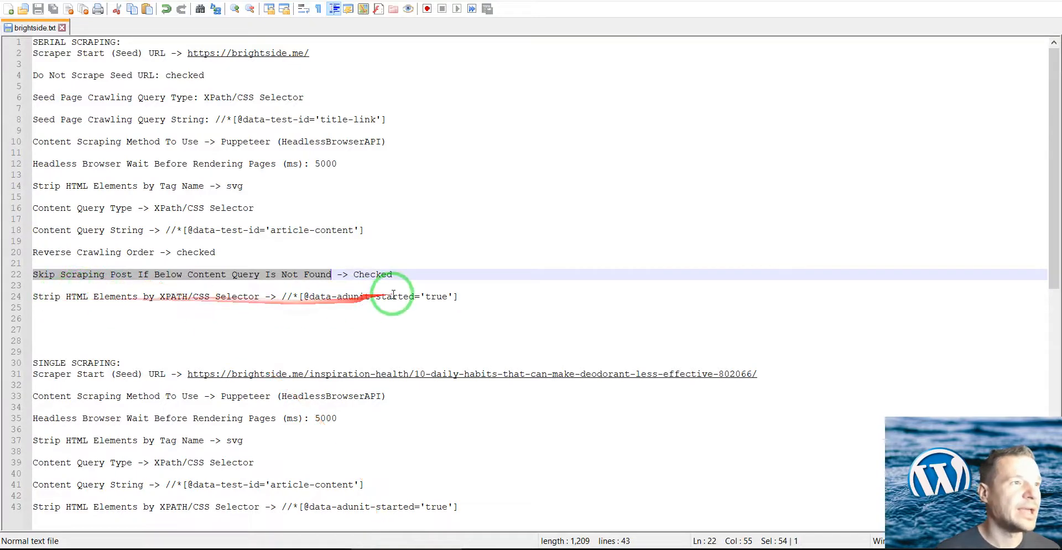
pyautogui.click(102, 544)
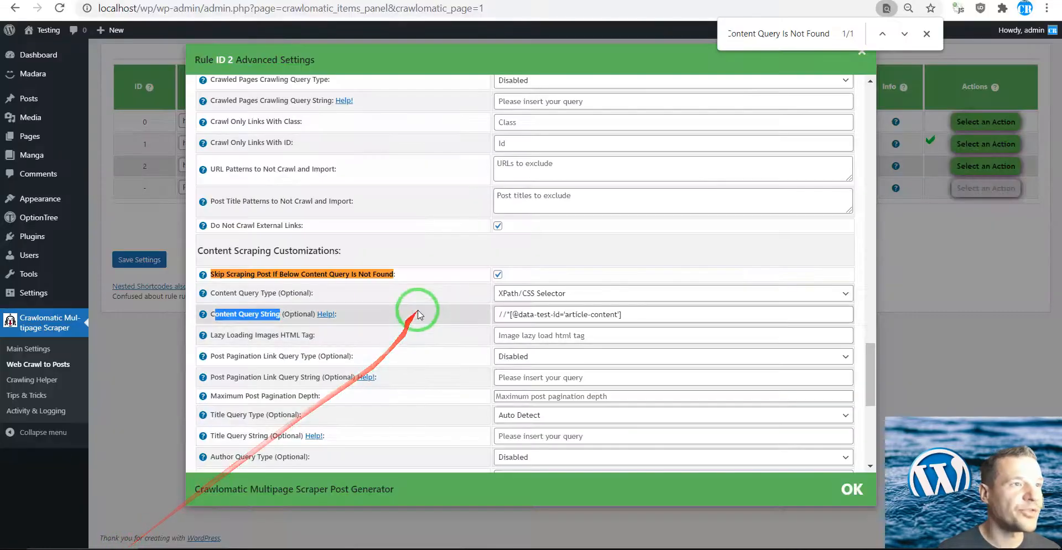
pyautogui.scroll(5, 410, 336)
pyautogui.click(128, 259)
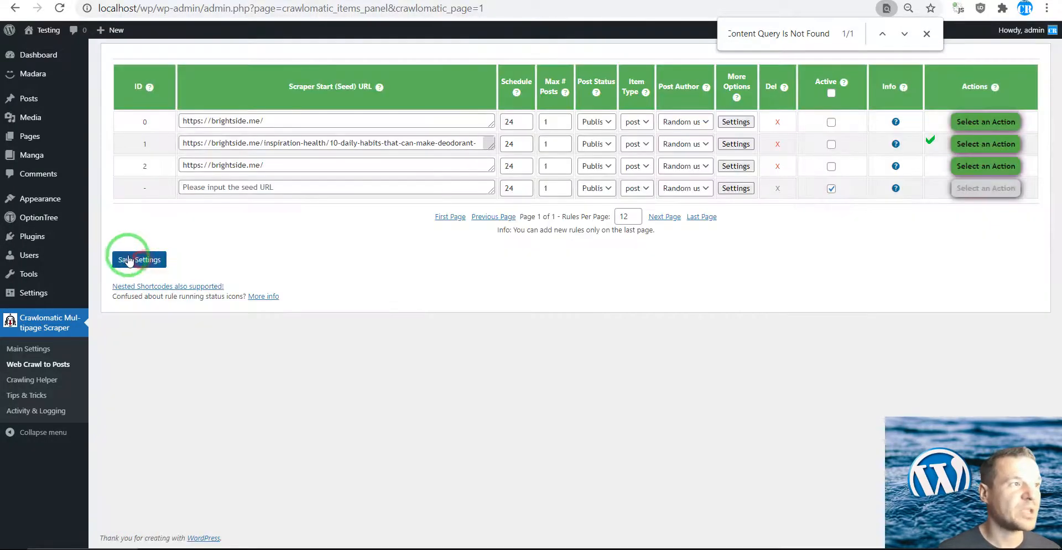
pyautogui.click(831, 166)
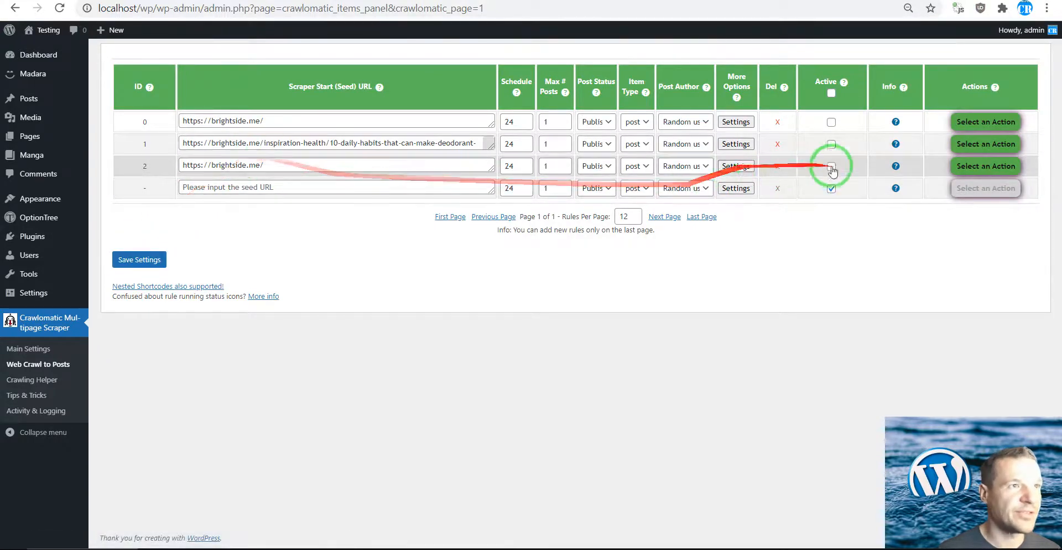
pyautogui.click(965, 166)
pyautogui.click(965, 190)
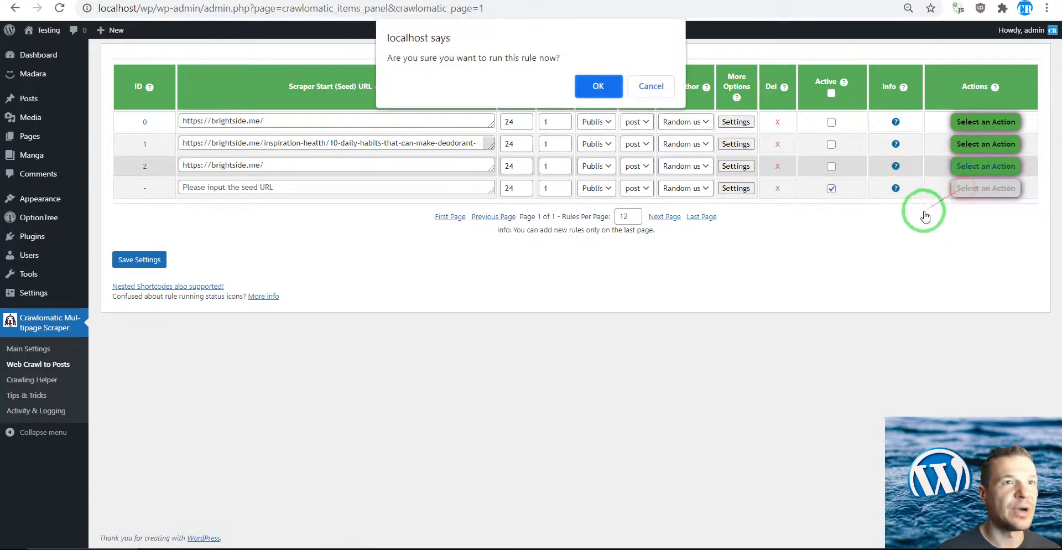
pyautogui.press('Return')
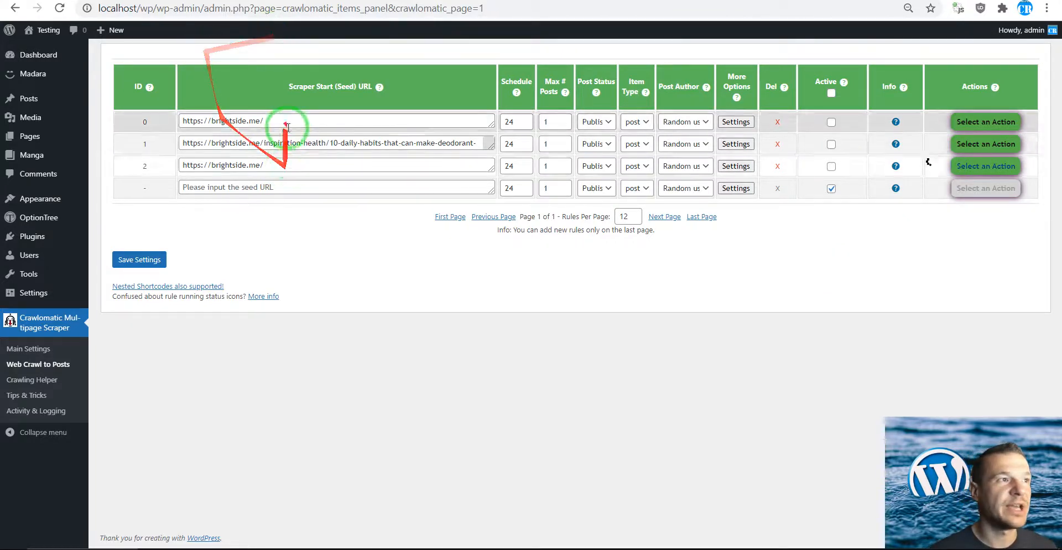
pyautogui.moveTo(208, 164); pyautogui.dragTo(236, 226)
pyautogui.click(238, 226)
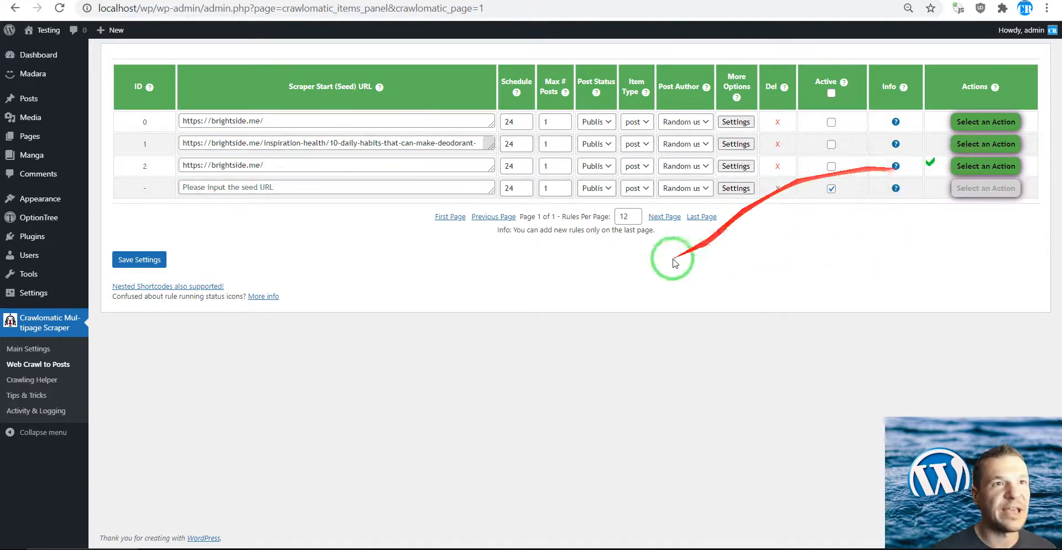
# - Reload the WordPress site's front page, open the newly scraped "18 Cunning Pets" post, and look through its content
pyautogui.click(172, 1)
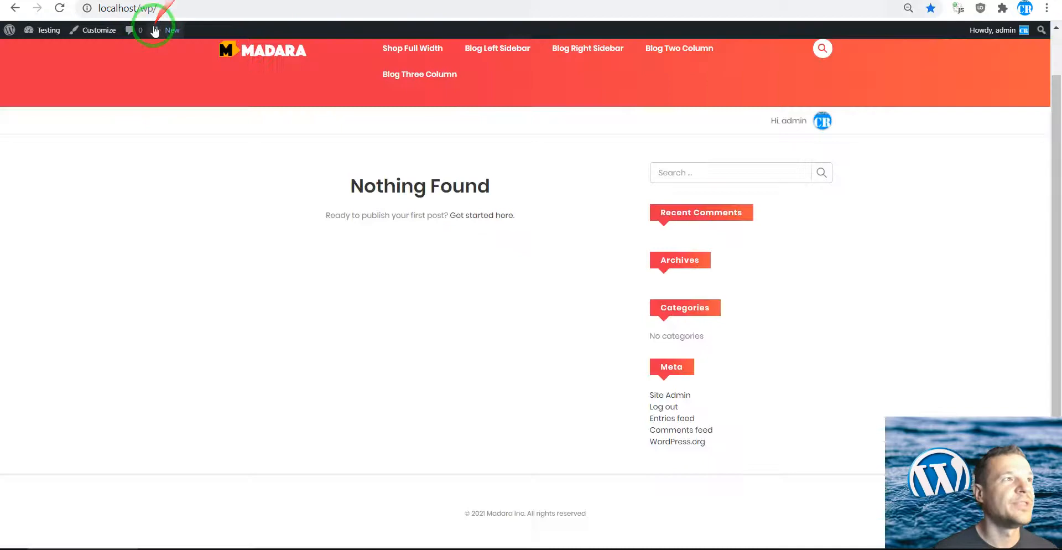
pyautogui.click(59, 7)
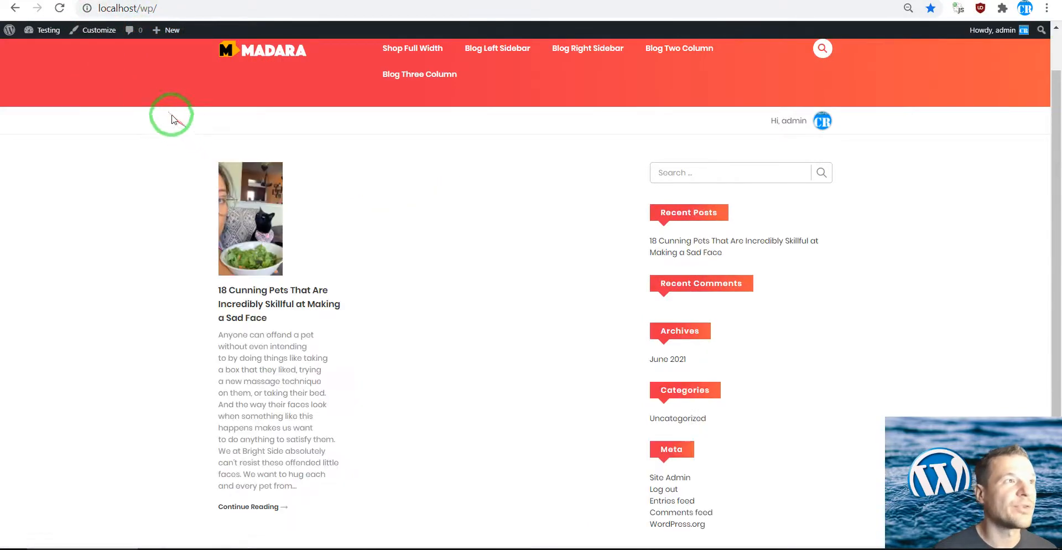
pyautogui.click(223, 294)
pyautogui.scroll(-20, 206, 305)
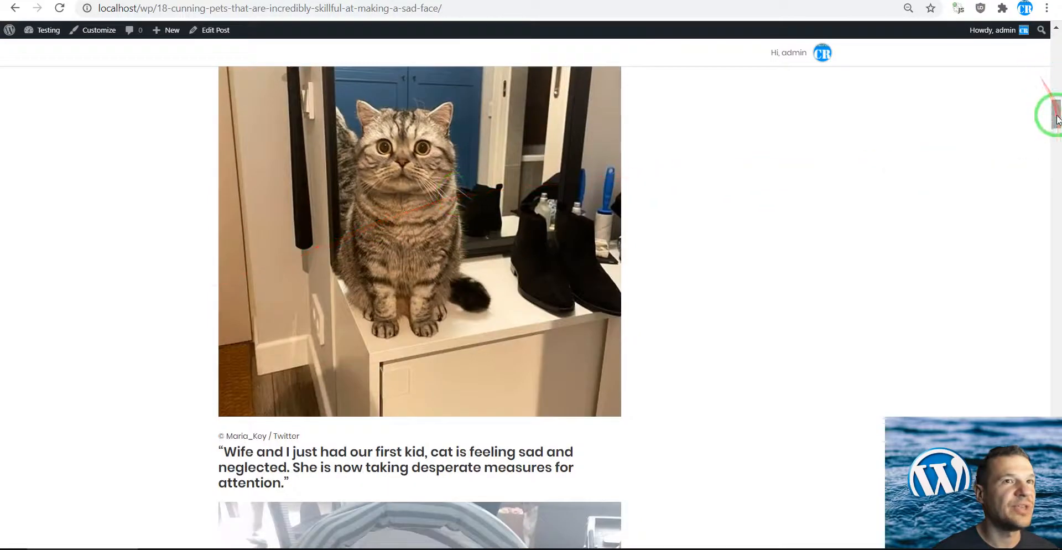
pyautogui.moveTo(1056, 119); pyautogui.dragTo(1056, 38)
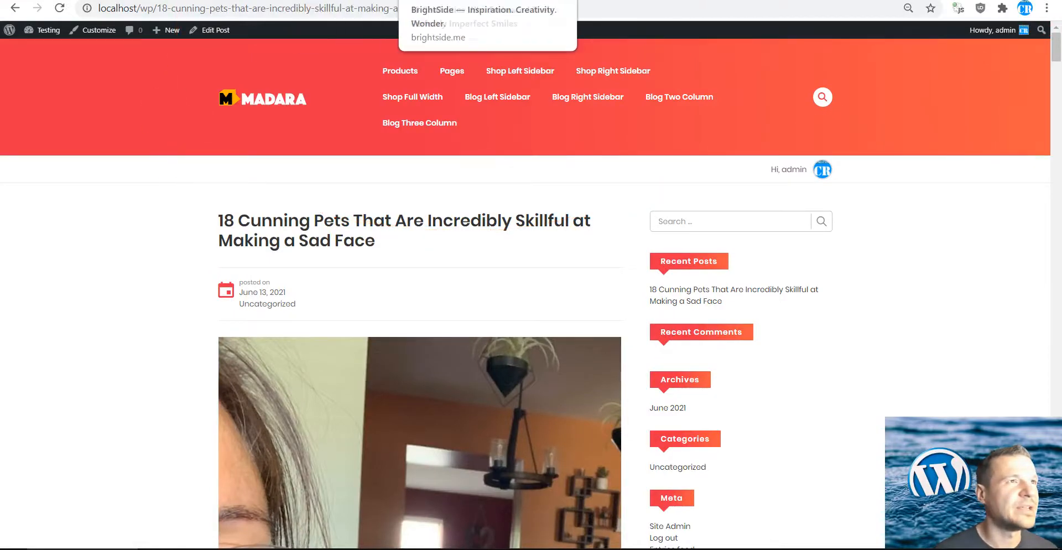
# - Switch to the brightside.me homepage, reload it, and close the developer tools
pyautogui.click(437, 1)
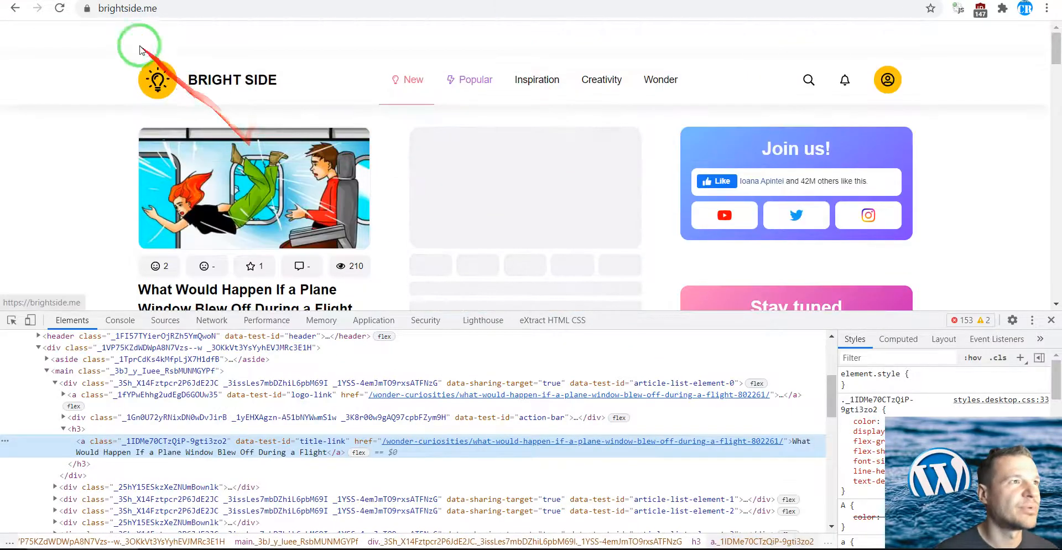
pyautogui.click(59, 8)
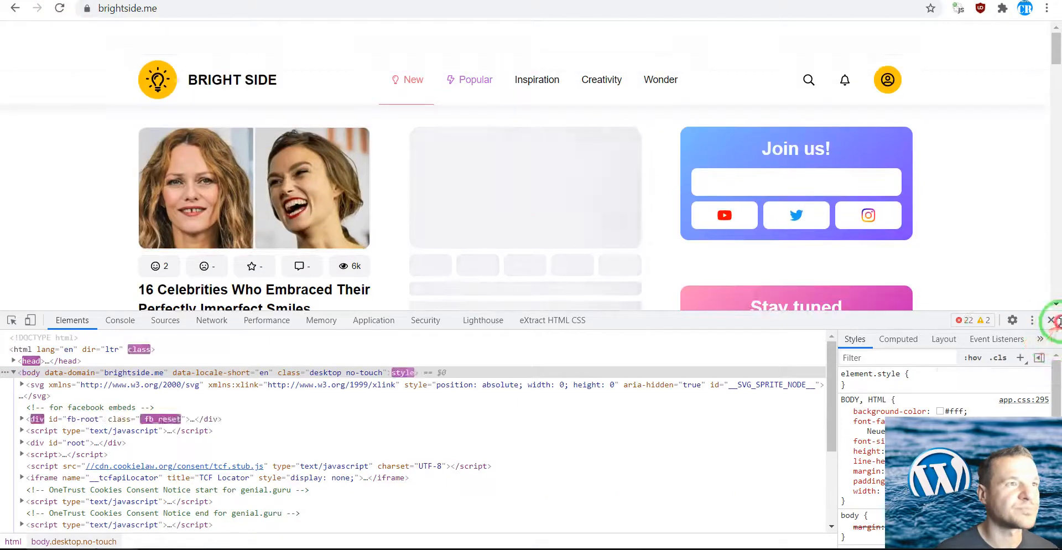
pyautogui.click(1051, 320)
pyautogui.click(410, 261)
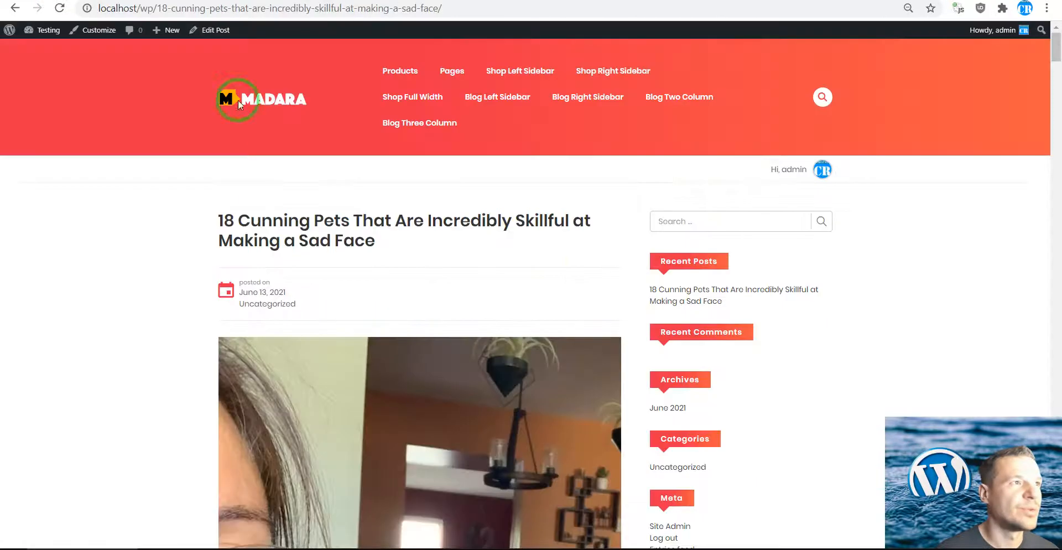
# - Copy "18 Cunning Pets" from the scraped post's title and search for that text on the brightside.me homepage
pyautogui.moveTo(242, 219); pyautogui.dragTo(350, 220)
pyautogui.hotkey('ctrl', 'c')
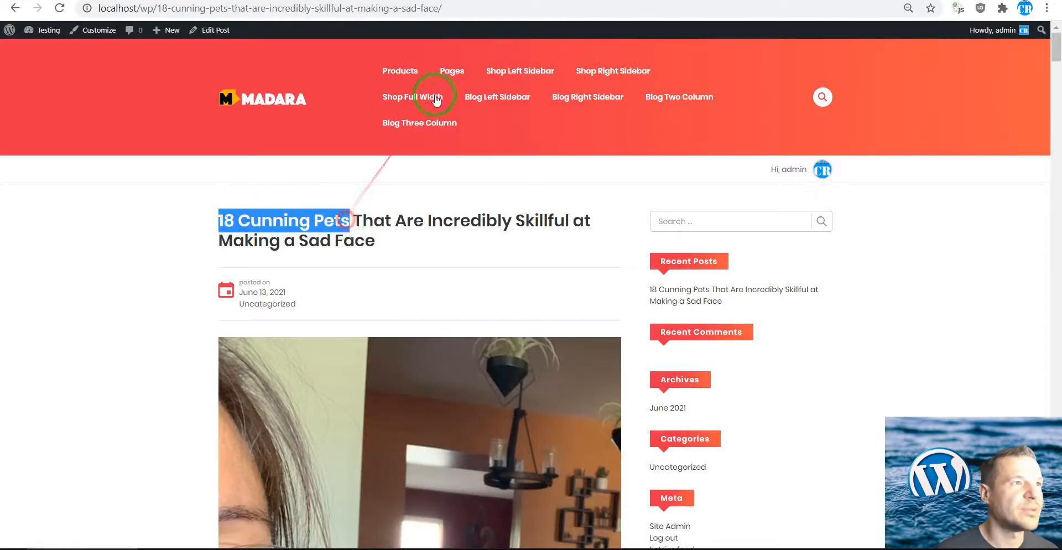
pyautogui.click(496, 1)
pyautogui.hotkey('ctrl', 'f')
pyautogui.hotkey('ctrl', 'v')
# - Load more articles on the brightside.me homepage, repeat the "18 Cunning Pets" search, and open the original article
pyautogui.scroll(-15, 365, 262)
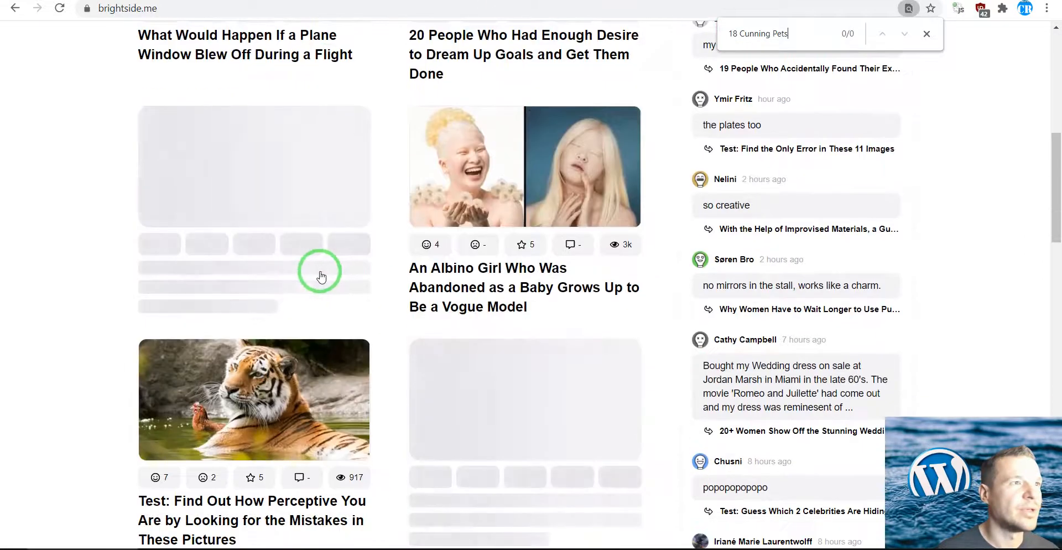
pyautogui.scroll(-13, 316, 275)
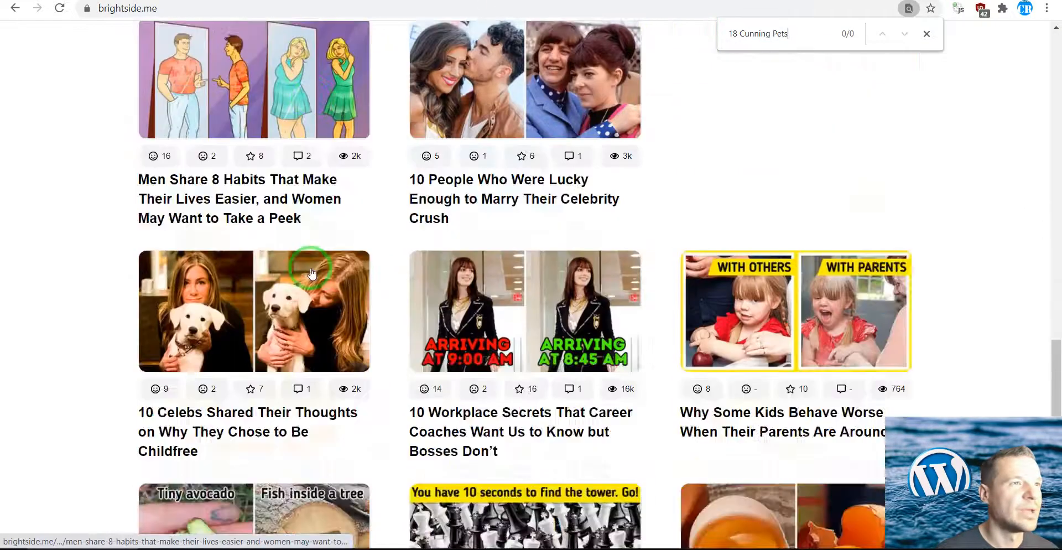
pyautogui.scroll(-5, 311, 272)
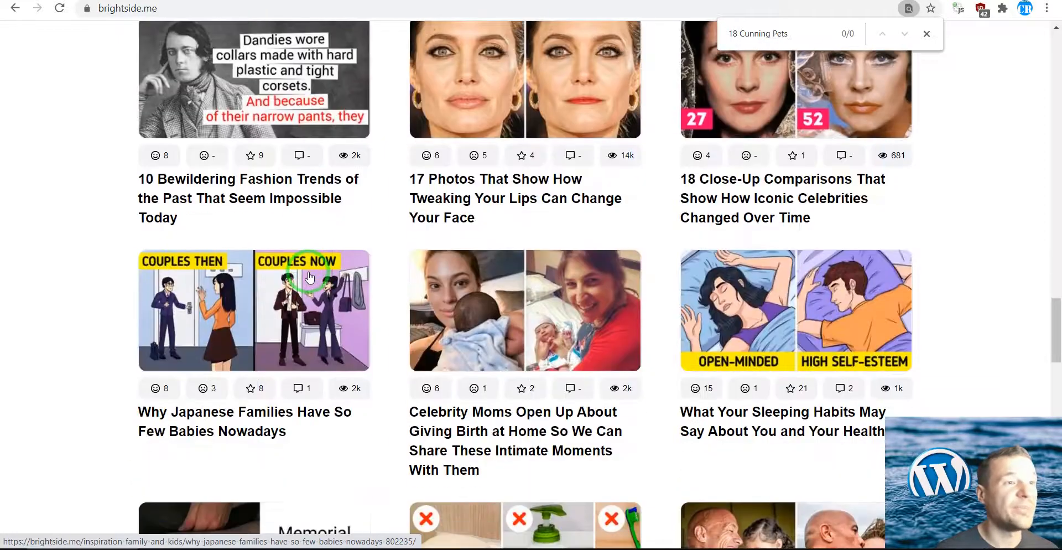
pyautogui.press('Return')
pyautogui.scroll(-2, 381, 302)
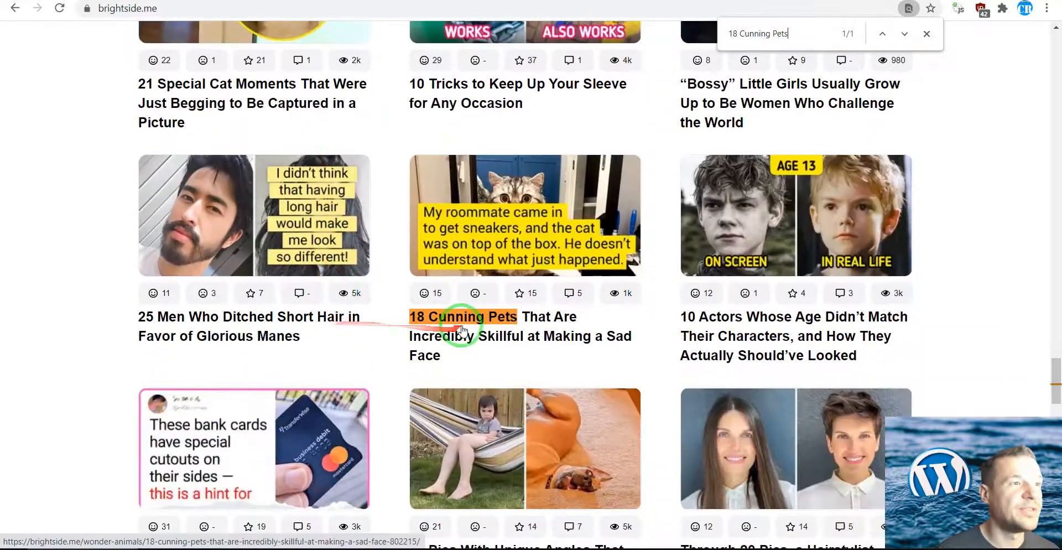
pyautogui.click(457, 332)
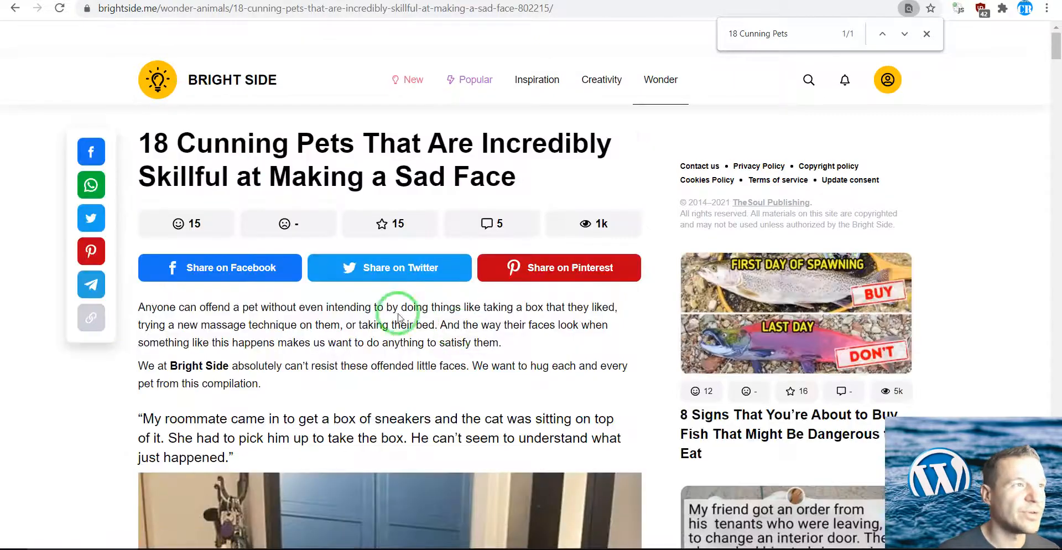
# - Compare the original Bright Side article's text and images with those of the scraped WordPress post
pyautogui.scroll(-6, 343, 299)
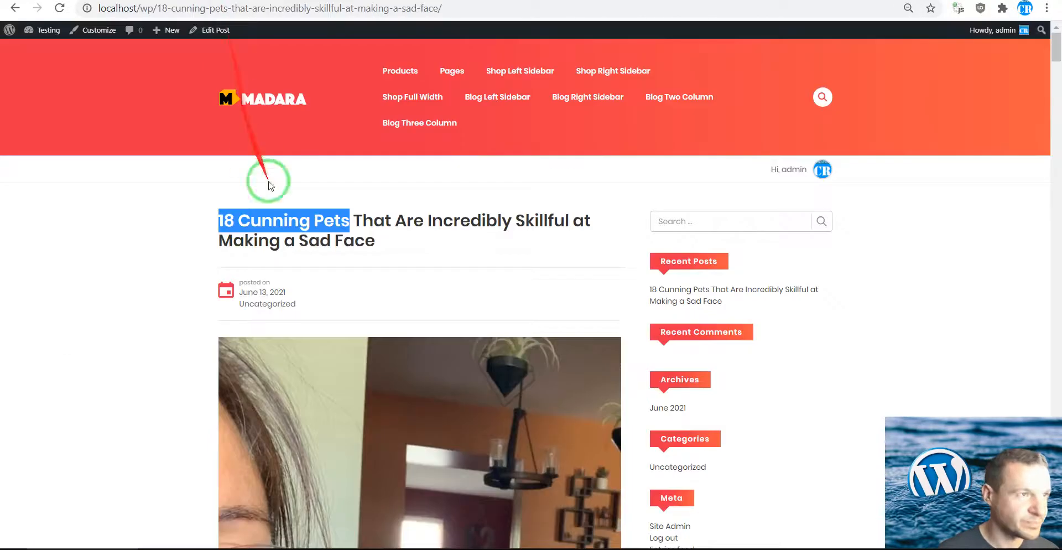
pyautogui.scroll(-15, 185, 278)
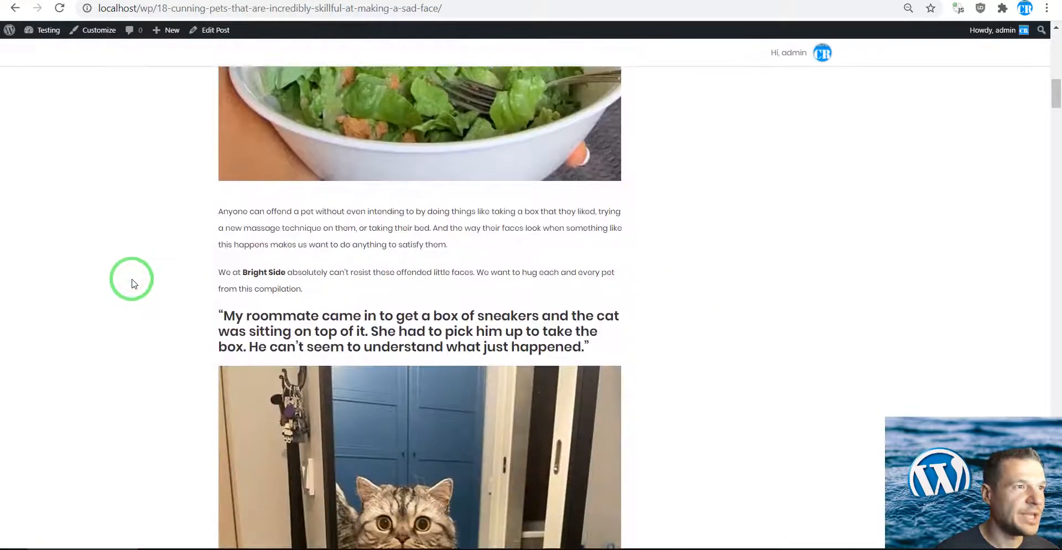
pyautogui.scroll(-3, 132, 283)
pyautogui.click(477, 1)
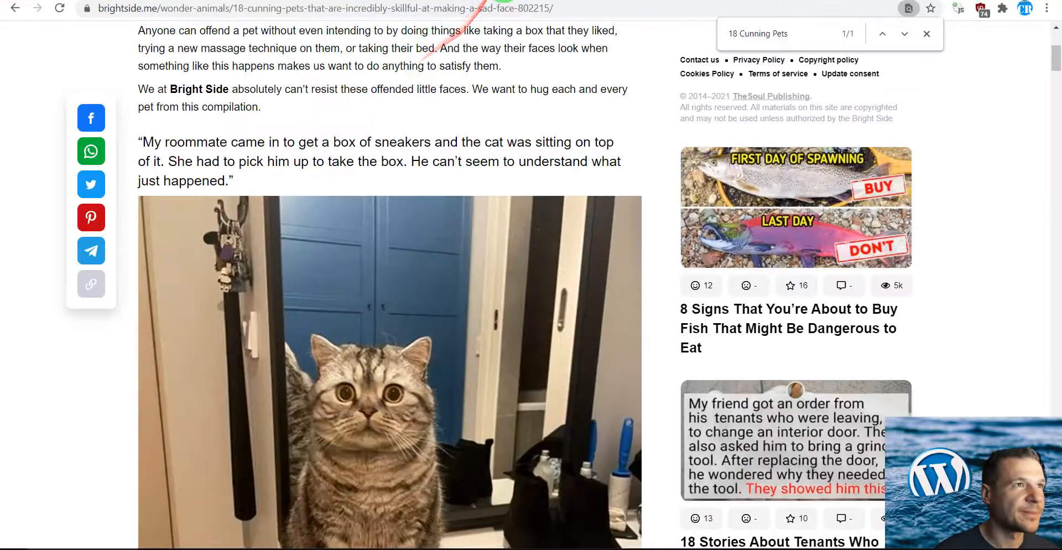
pyautogui.scroll(-12, 334, 200)
pyautogui.click(235, 2)
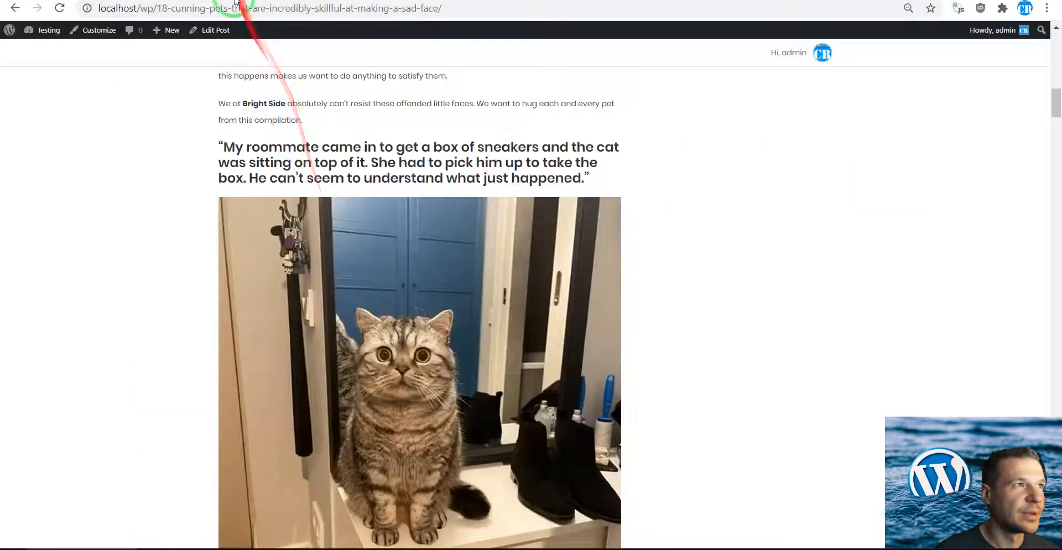
pyautogui.scroll(-16, 239, 201)
pyautogui.scroll(13, 239, 201)
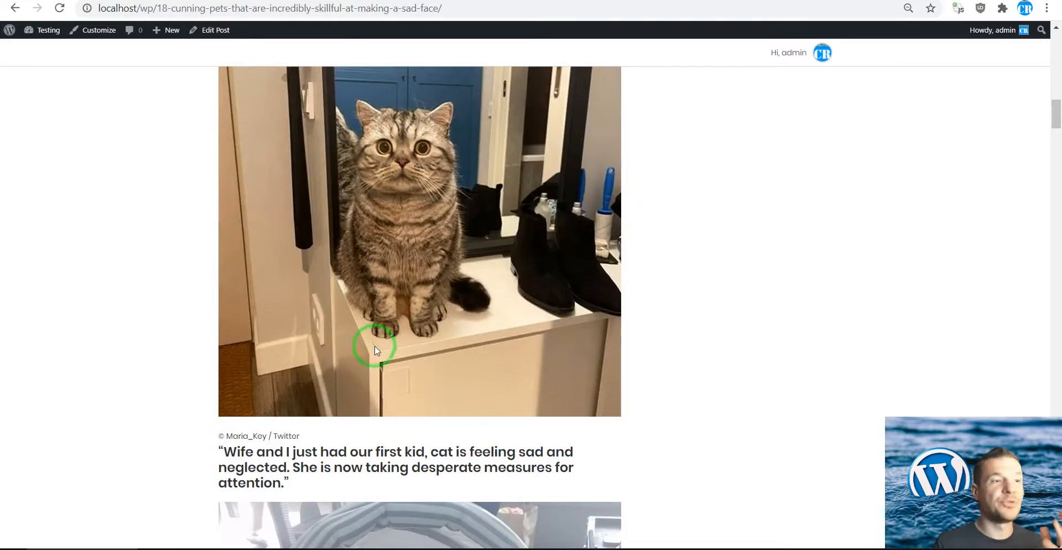
# - Switch to the brightside.txt notes in Notepad++ and return to the Serial Scraping settings
pyautogui.click(393, 548)
pyautogui.click(260, 201)
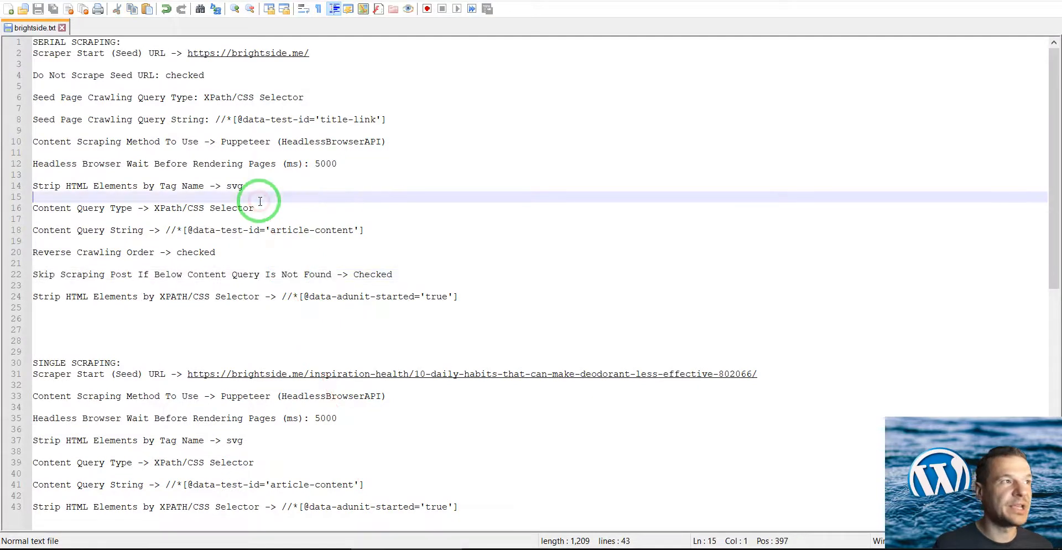